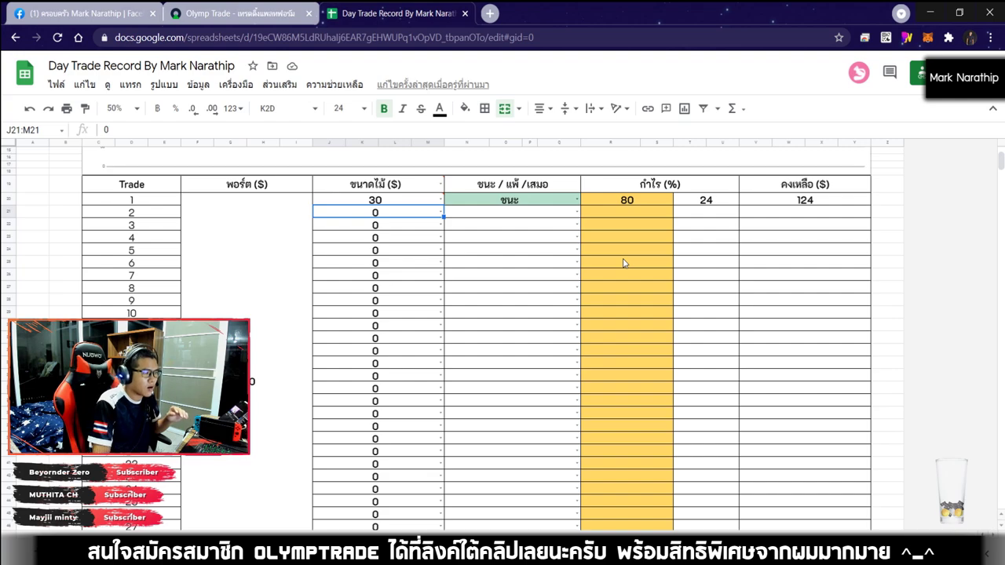
Step: Set the trade size (ขนาดไม้) of trade 2 to 54 dollars
click(717, 205)
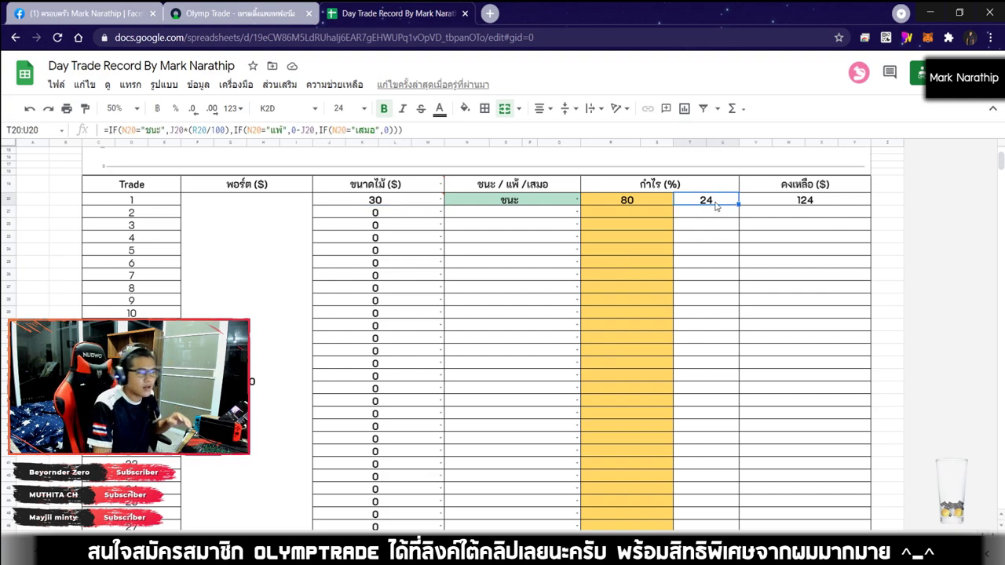
click(404, 212)
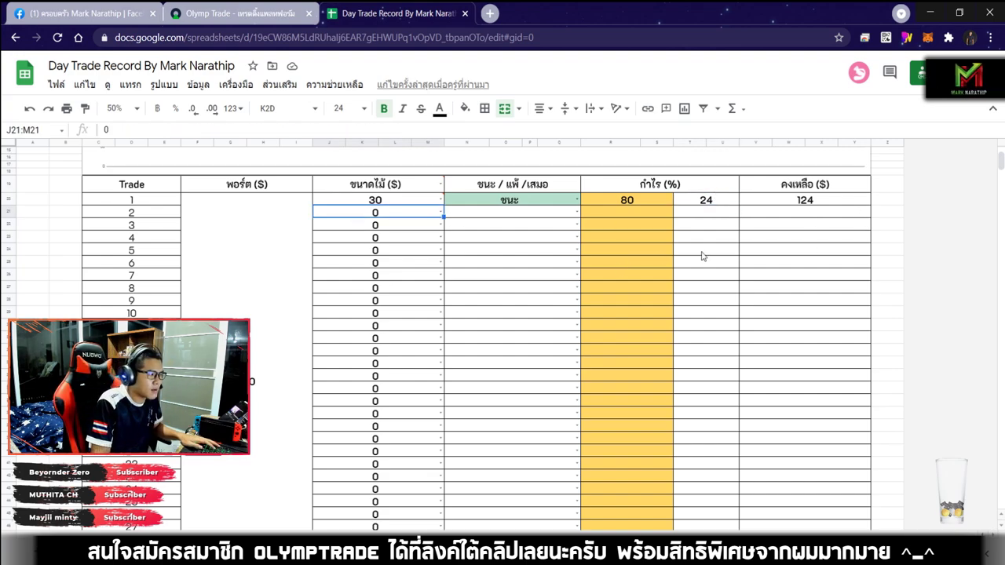
text(54)
key(Return)
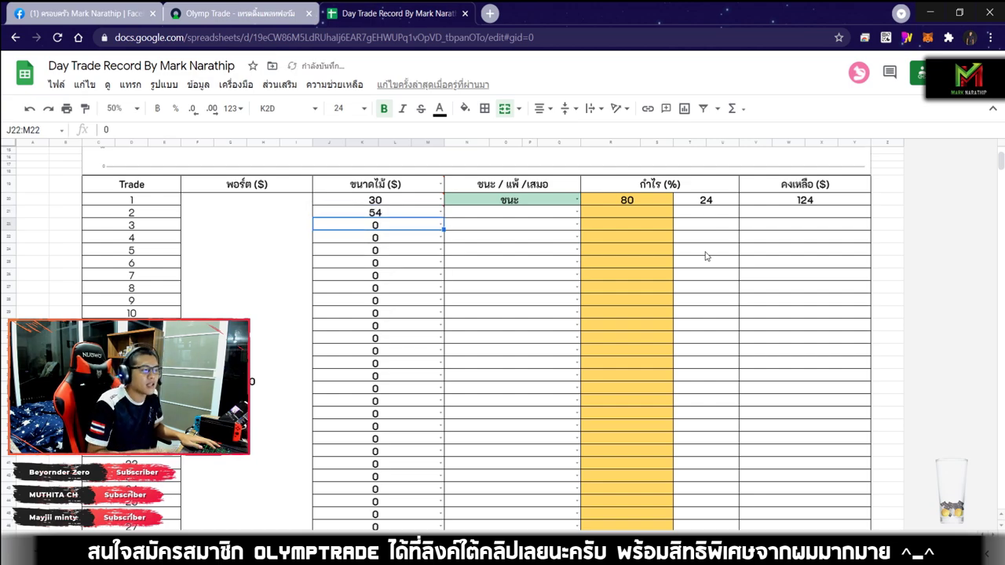
Step: Mark trade 2 as ชนะ (win) and set its profit rate to 80 percent
double_click(512, 213)
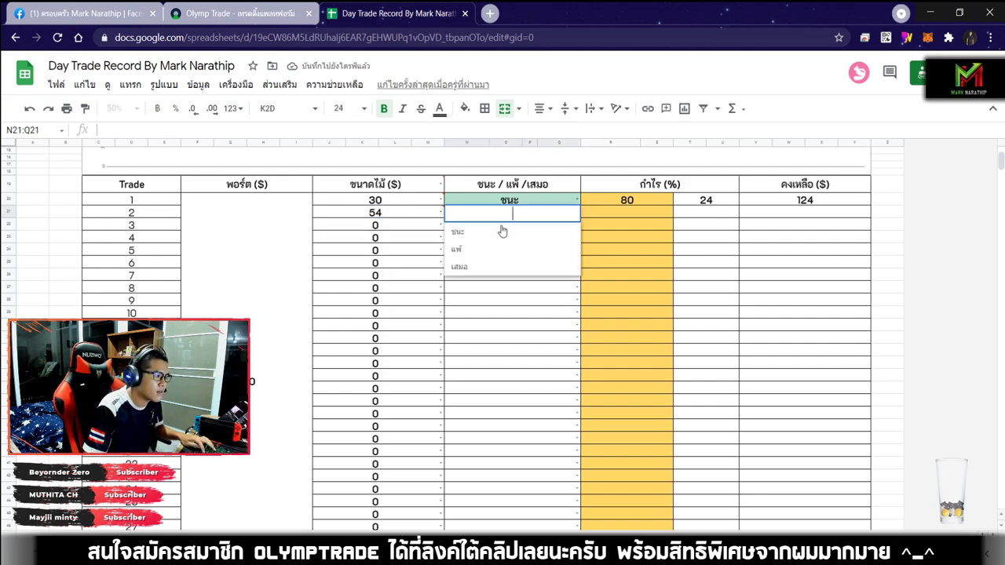
click(491, 232)
click(608, 214)
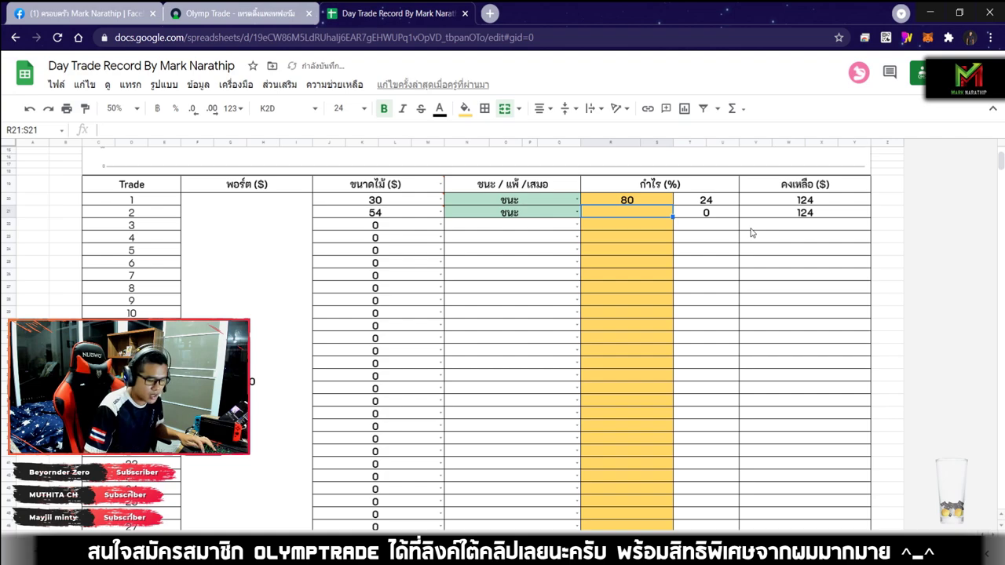
text(80)
key(Return)
click(712, 214)
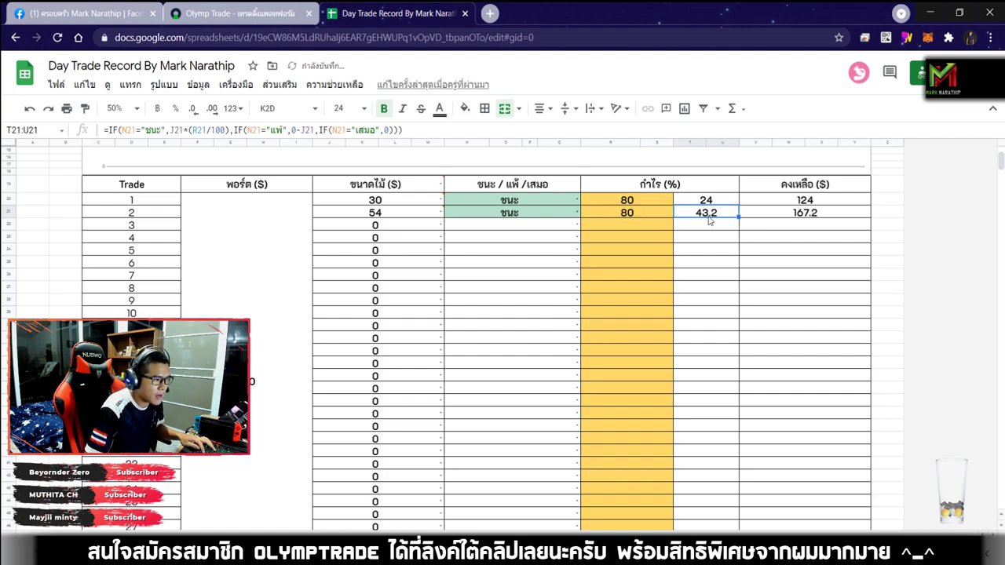
Step: Set the trade size (ขนาดไม้) of trade 3 to 97.2 dollars
click(382, 227)
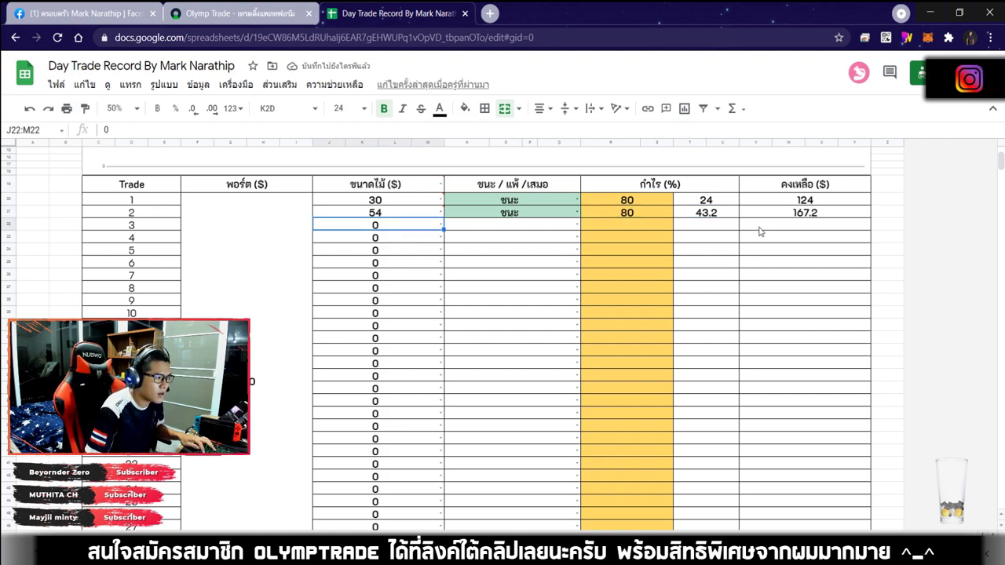
click(715, 217)
click(366, 218)
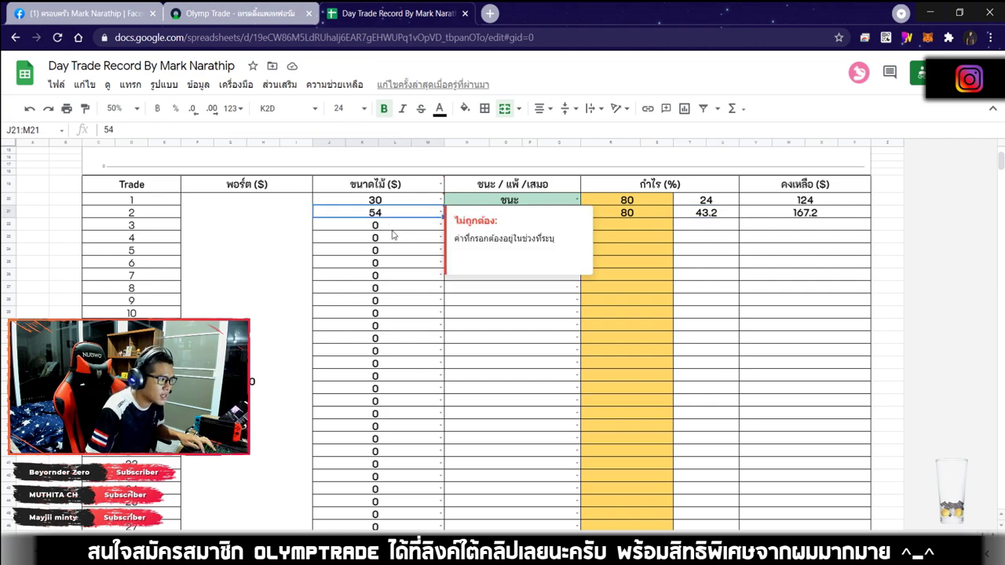
click(389, 227)
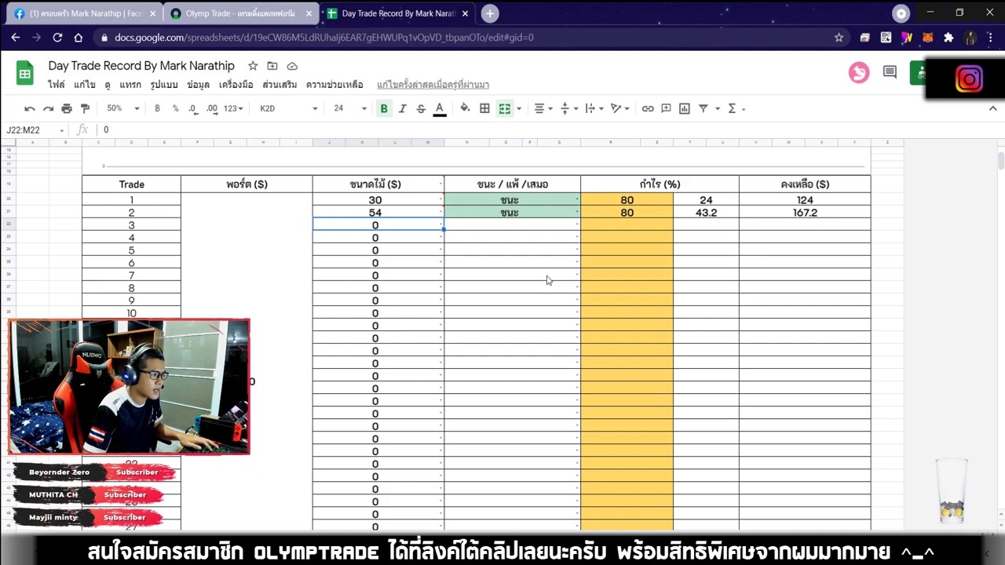
text(97.2)
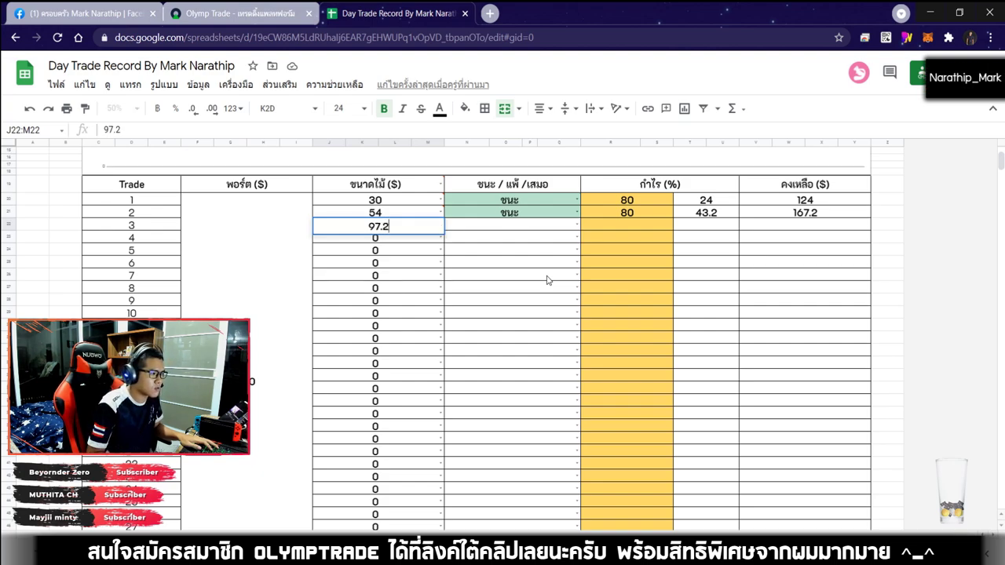
key(Return)
Step: Mark trade 3 as ชนะ (win) and set its profit rate to 80 percent
click(510, 225)
click(506, 226)
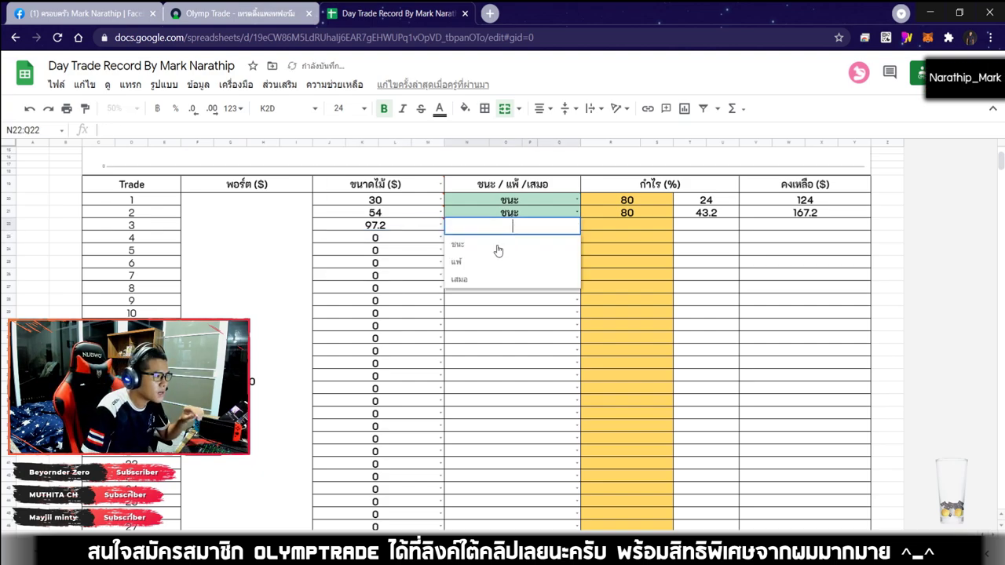
click(463, 241)
click(650, 227)
text(80)
key(Return)
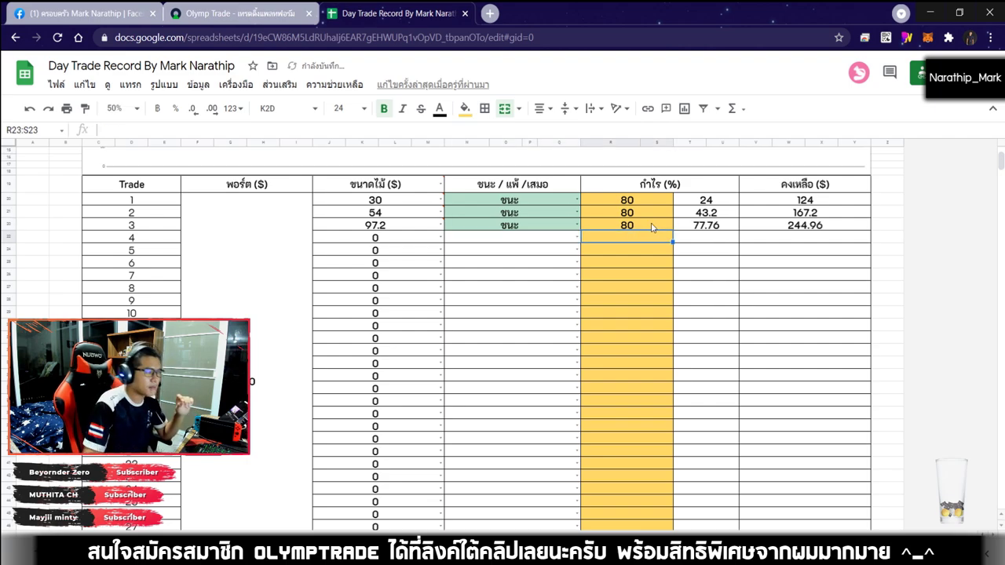
Step: Compare the trade sizes entered for trade 1 and trade 3
click(395, 206)
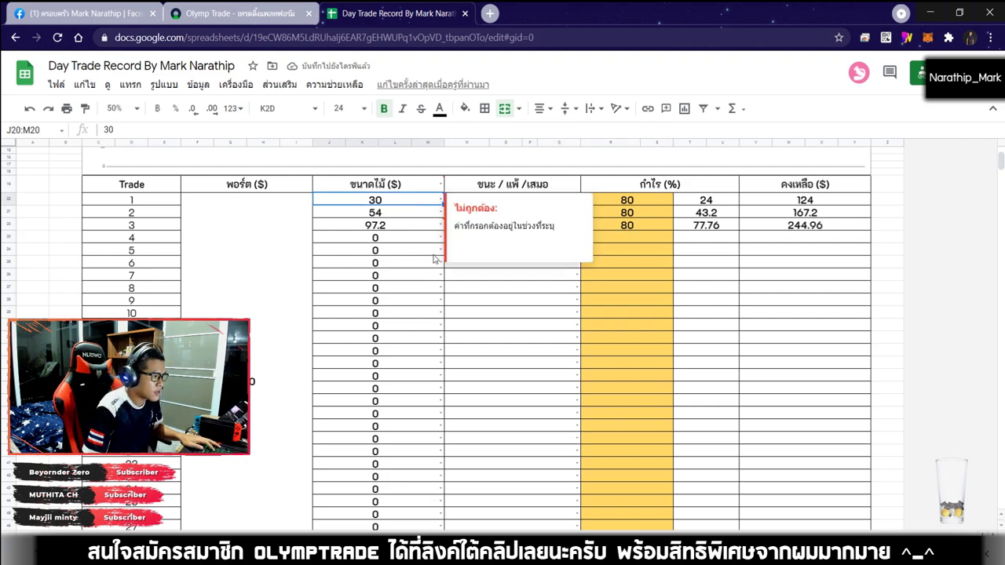
click(482, 287)
click(395, 205)
click(532, 350)
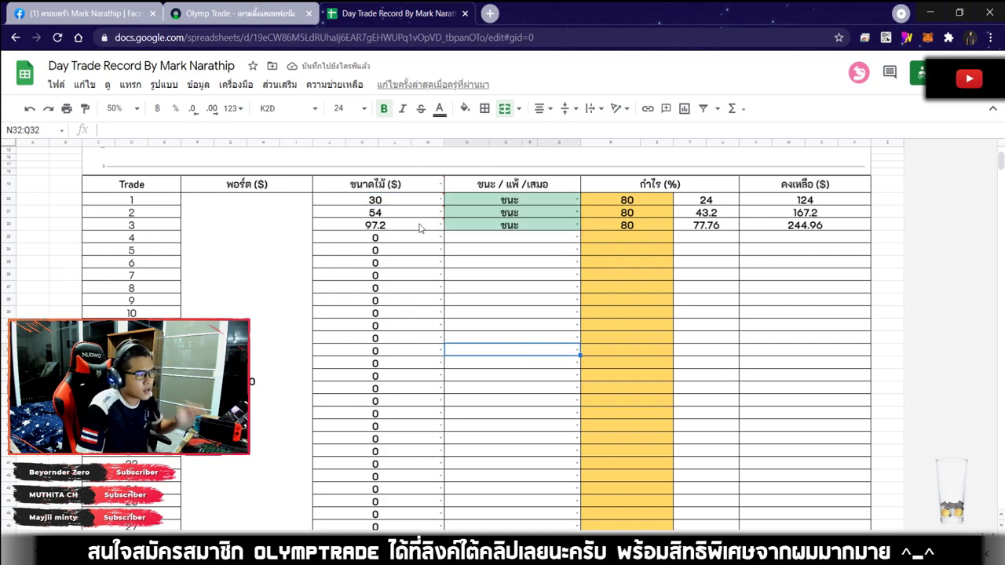
click(419, 225)
click(533, 369)
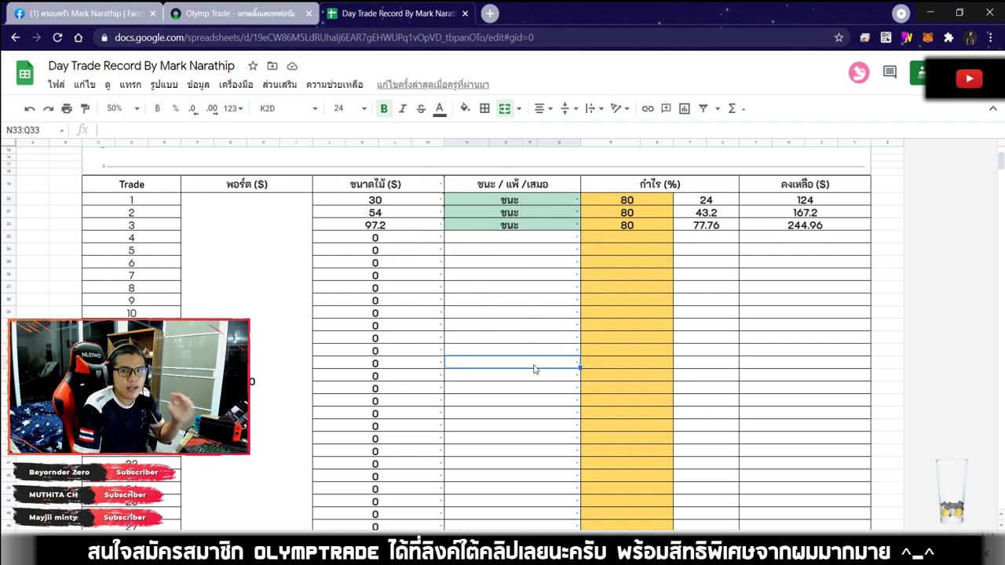
click(395, 201)
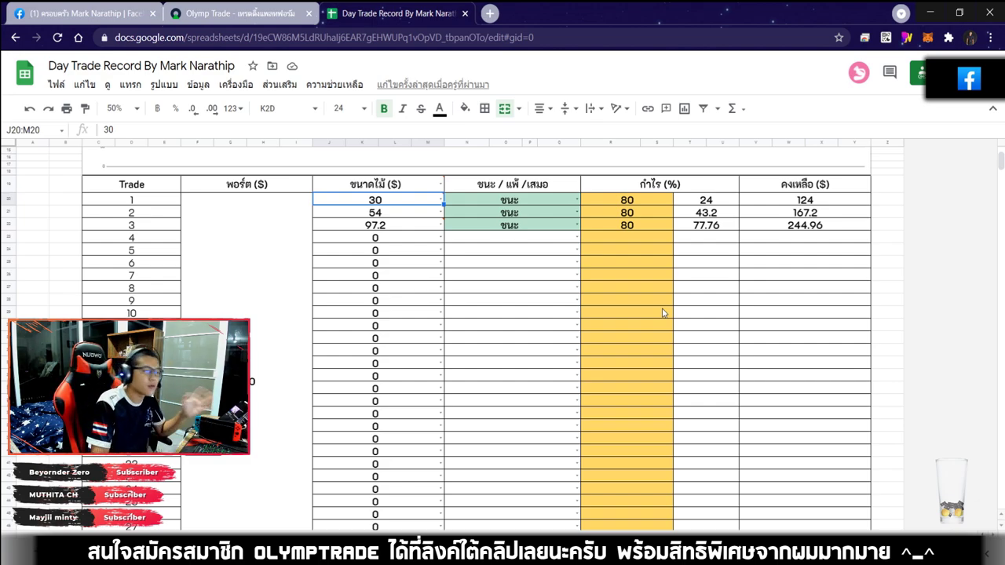
Step: Set the trade size (ขนาดไม้) of trade 4 to 160 dollars
click(386, 238)
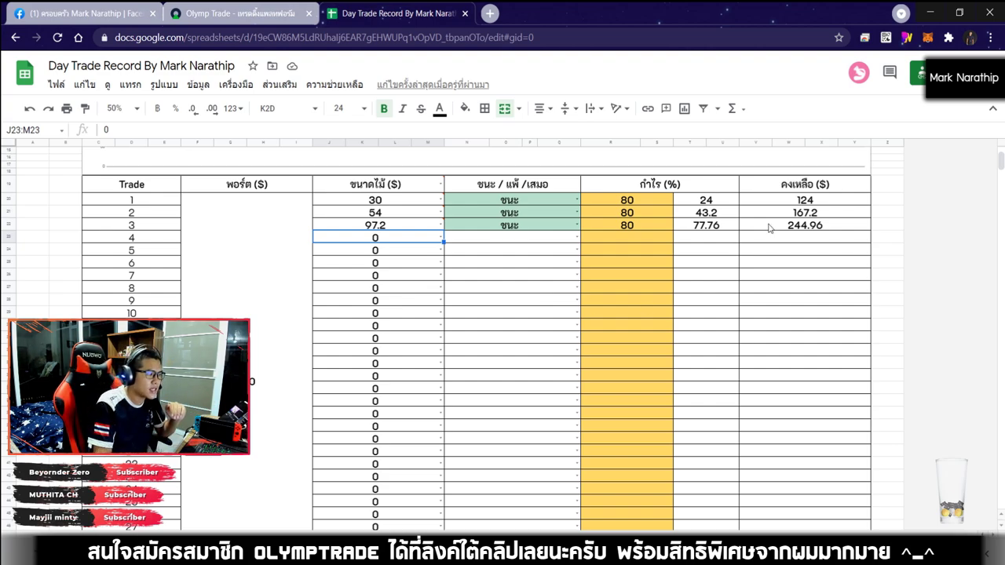
mouse_move(465, 232)
click(714, 228)
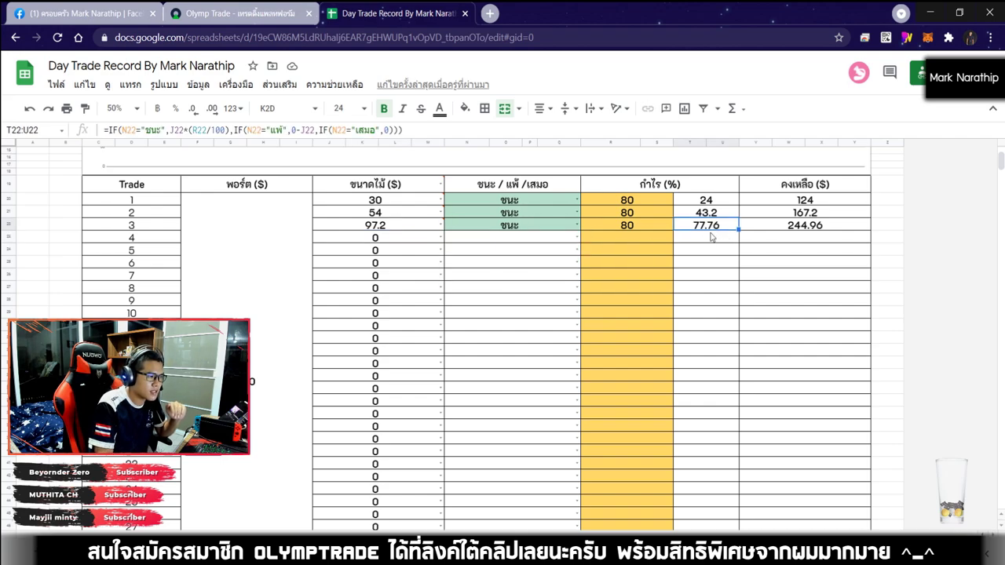
click(400, 249)
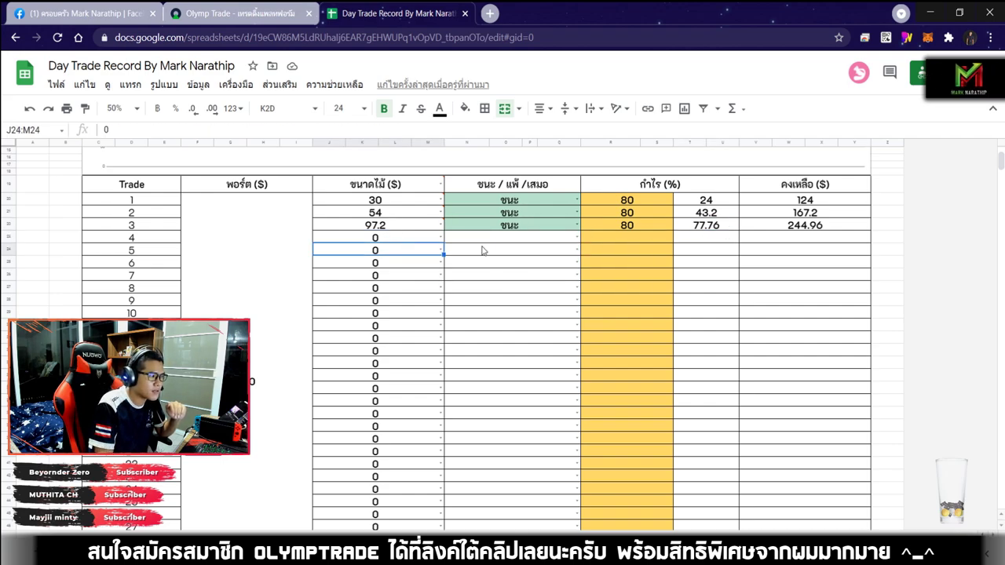
click(377, 238)
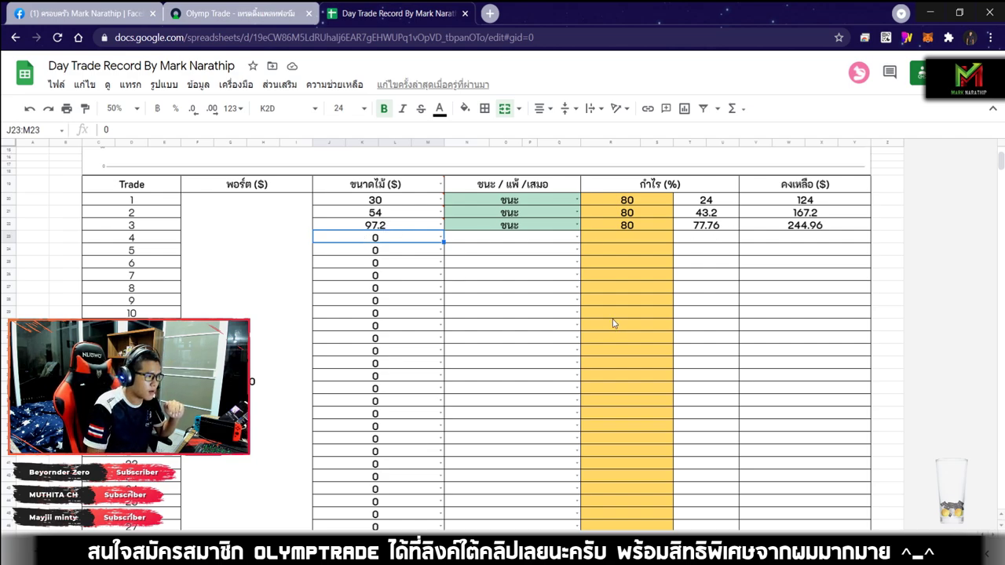
text(100)
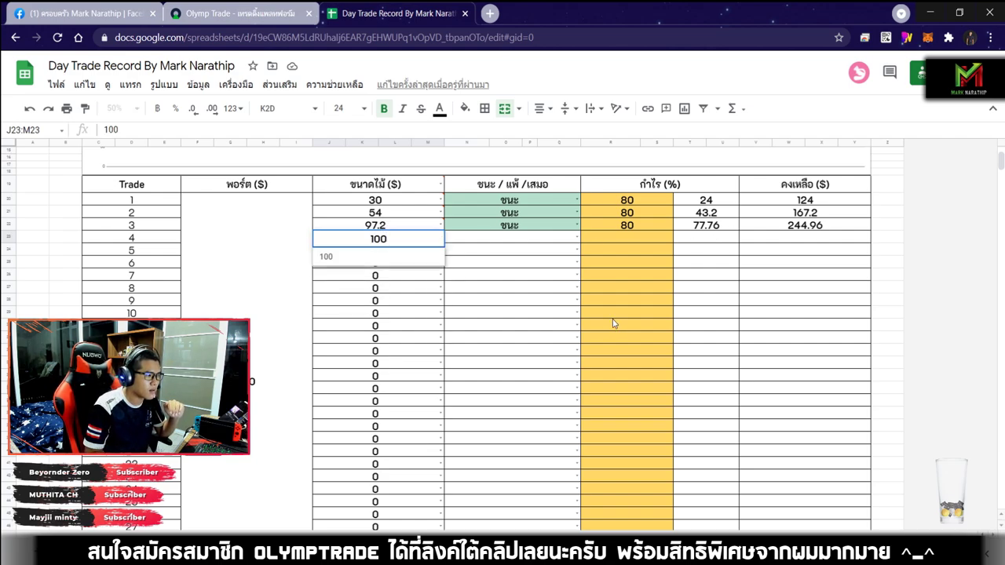
key(BackSpace)
key(BackSpace)
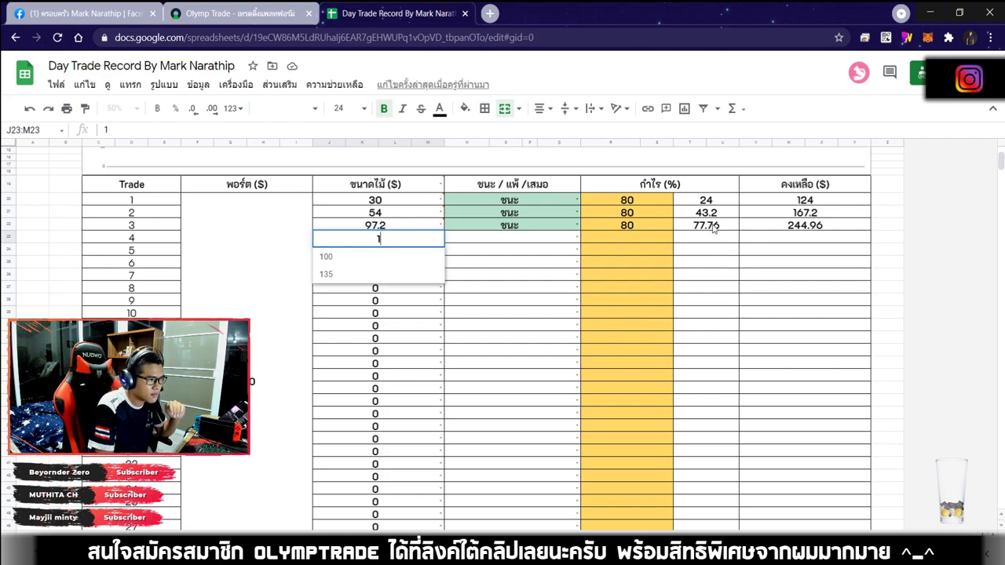
text(60)
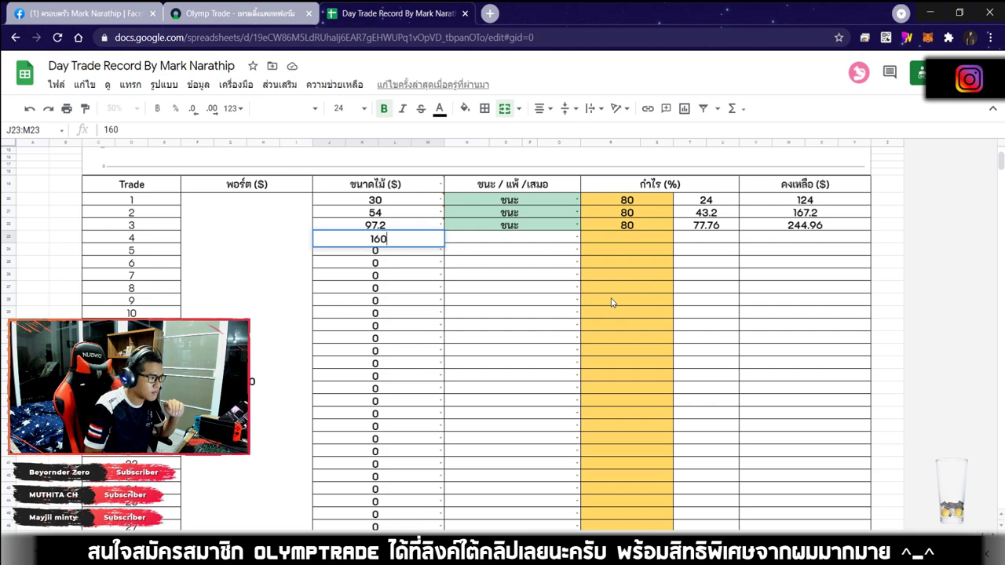
key(Return)
Step: Mark trade 4 as ชนะ (win) and set its profit rate to 80 percent
click(524, 240)
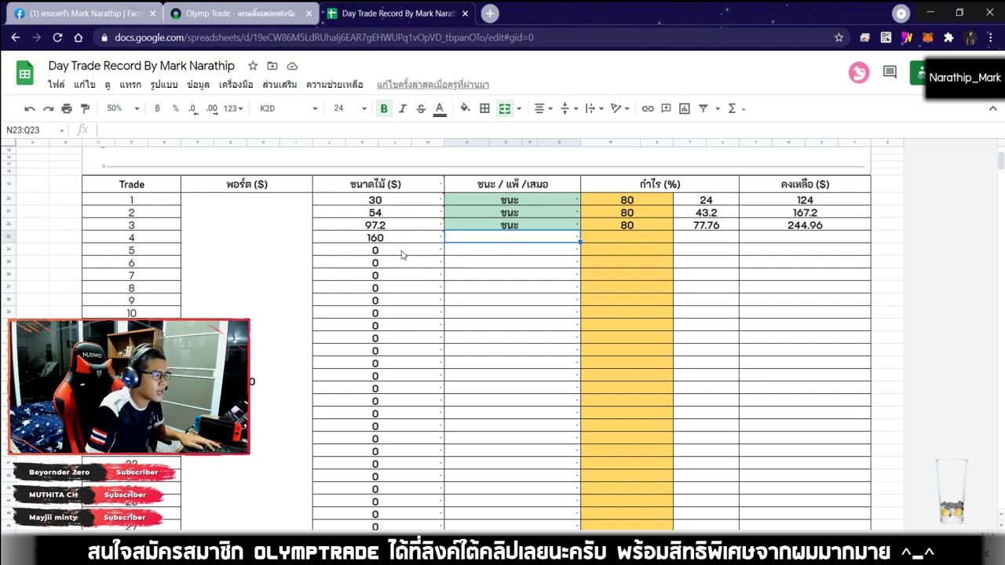
double_click(512, 237)
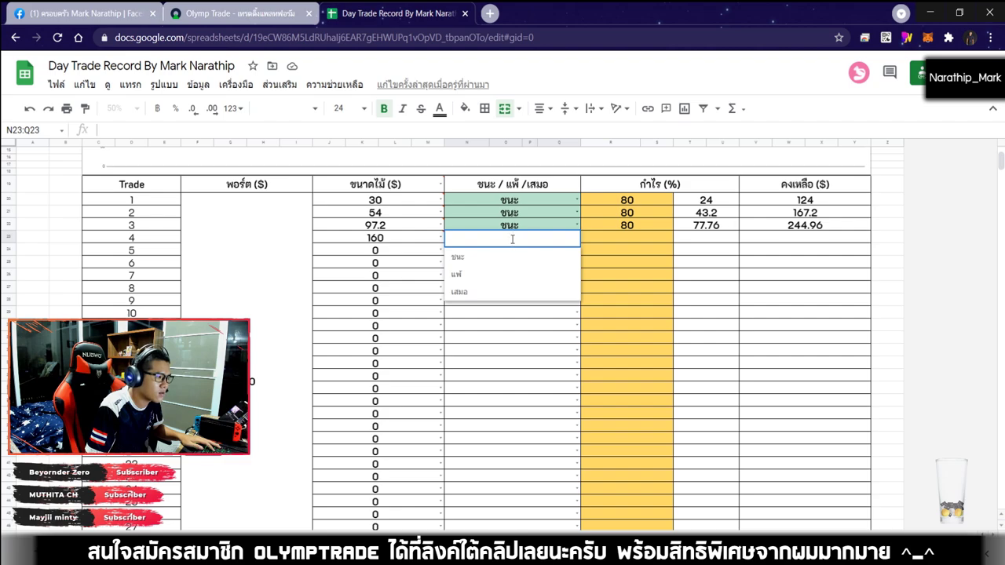
click(498, 259)
click(639, 240)
text(80)
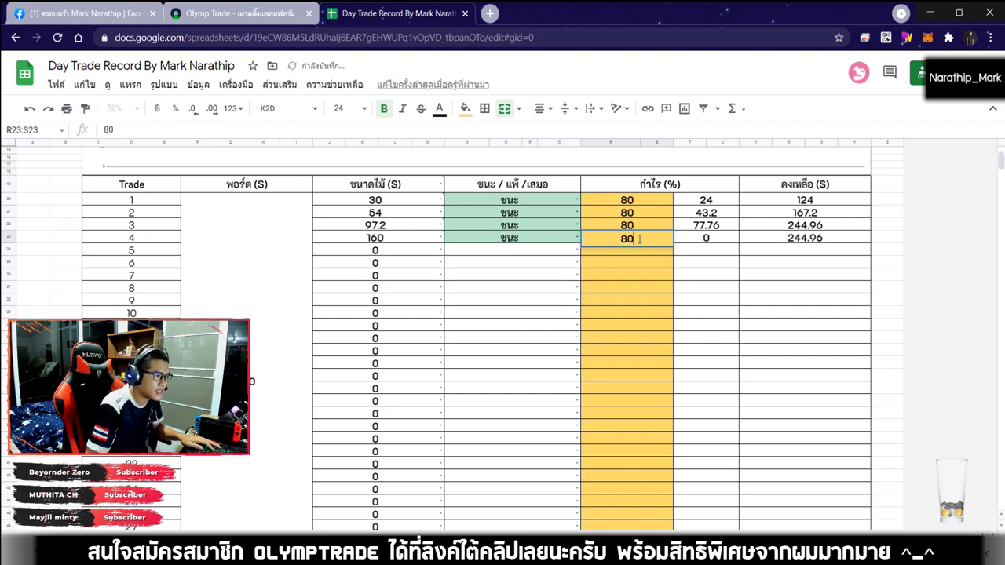
key(Return)
key(Up)
key(Right)
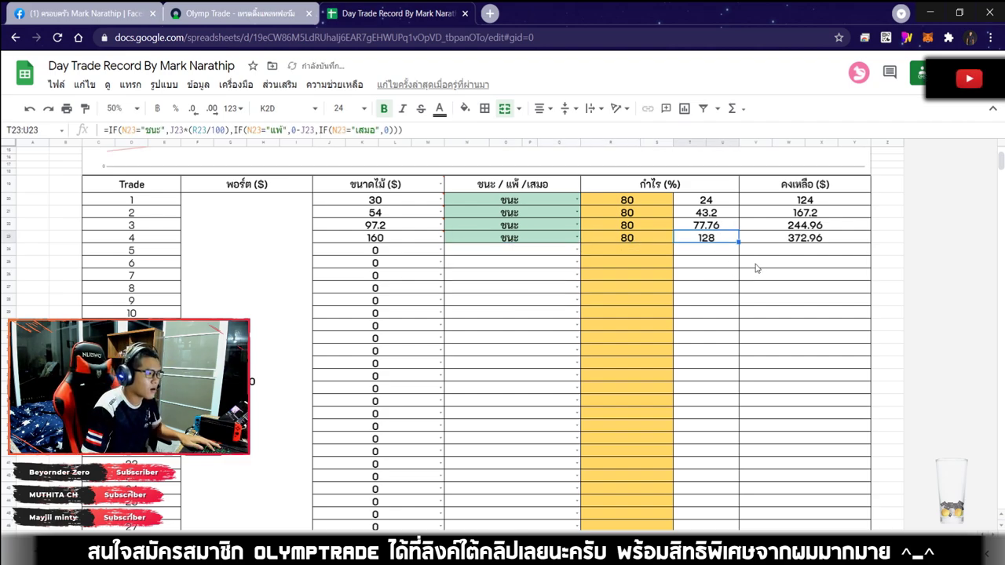
Step: Review the starting portfolio, the balance after trade 4, the total profit in the summary row and the balance chart above the table
click(261, 366)
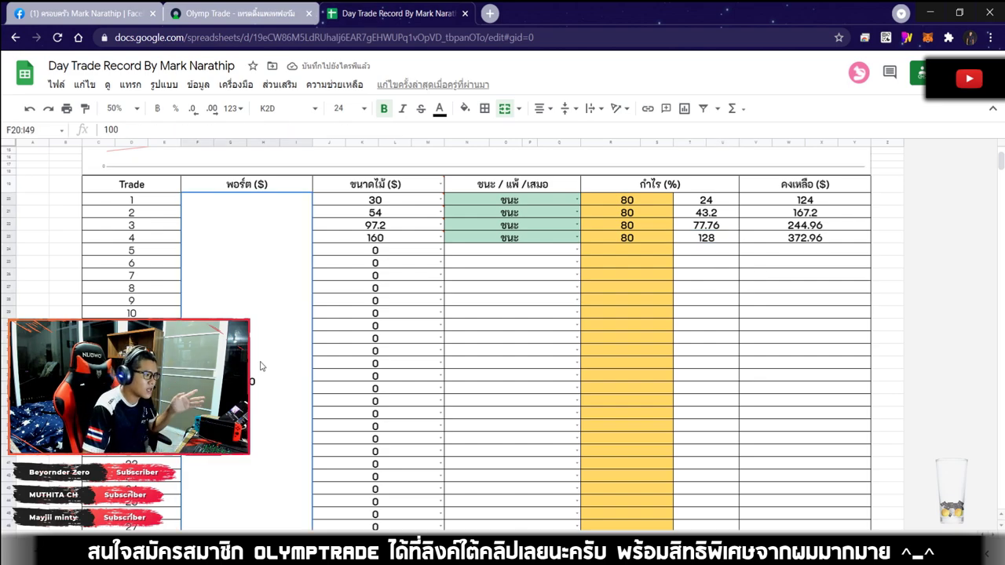
click(806, 240)
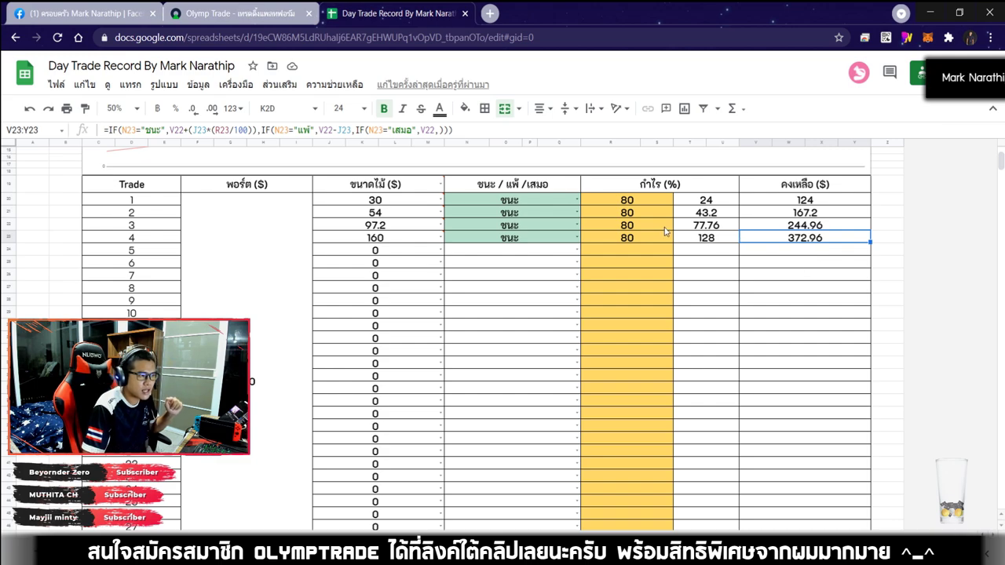
scroll(663, 236, down, 5)
click(686, 243)
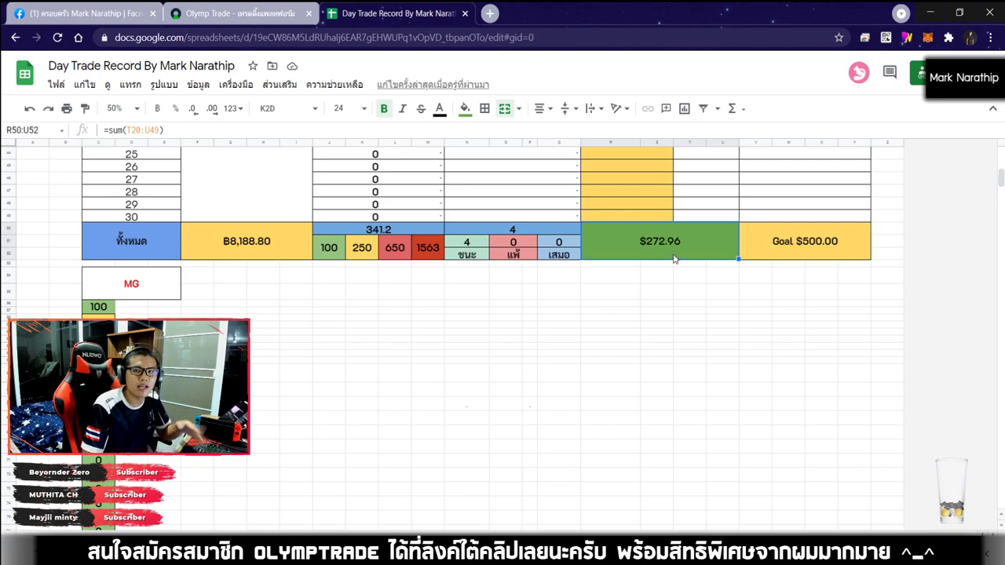
scroll(674, 259, up, 5)
scroll(675, 259, up, 2)
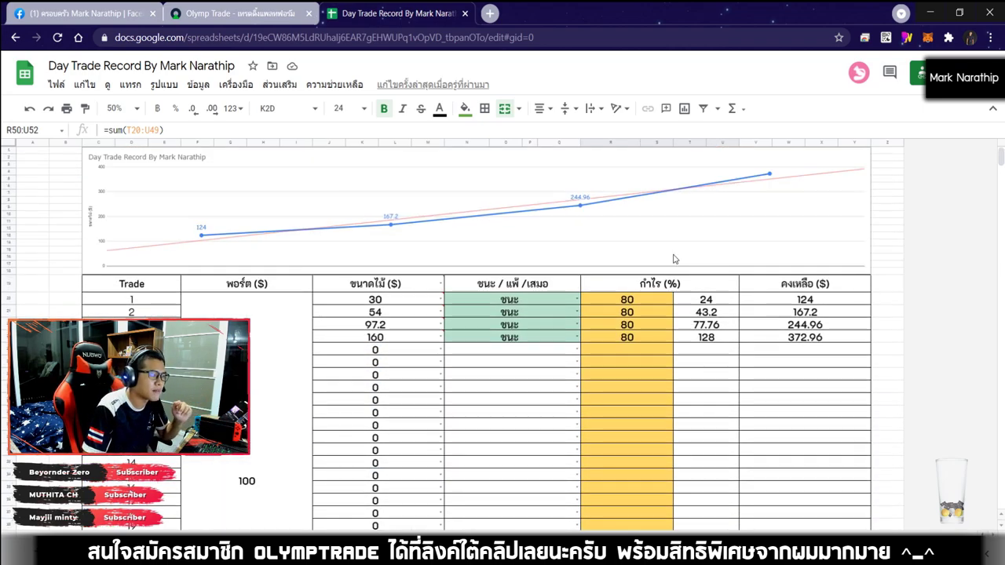
click(484, 400)
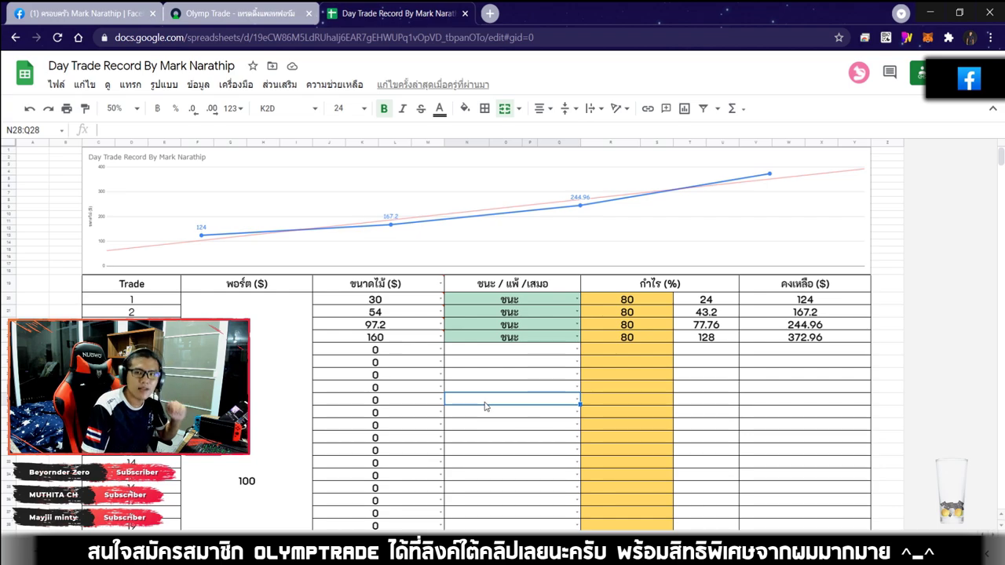
click(532, 339)
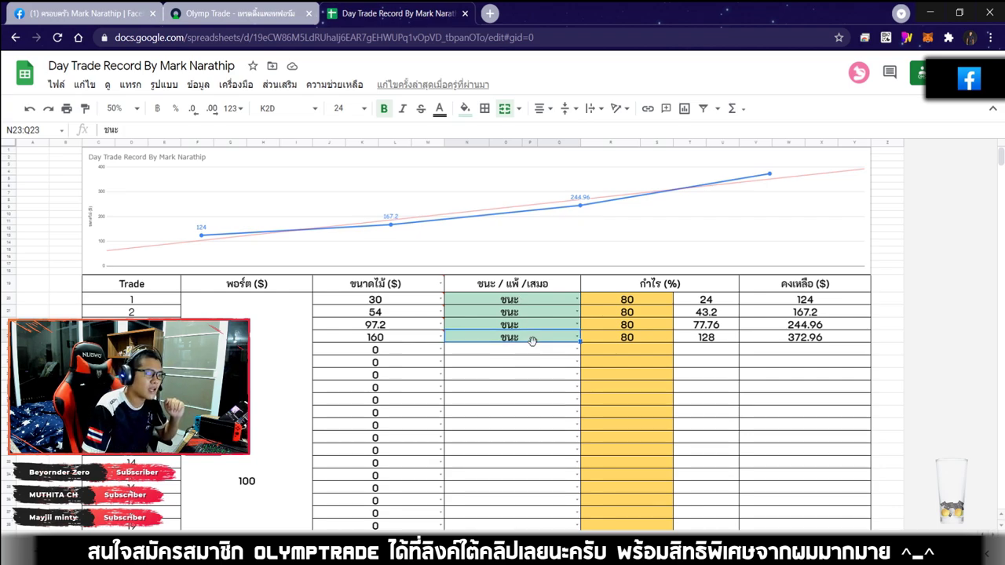
click(383, 337)
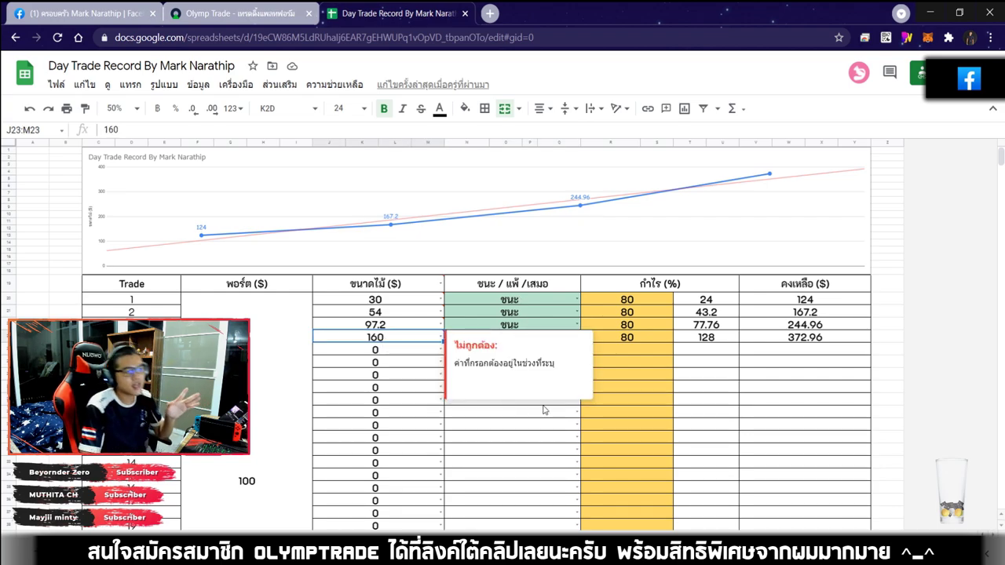
click(505, 431)
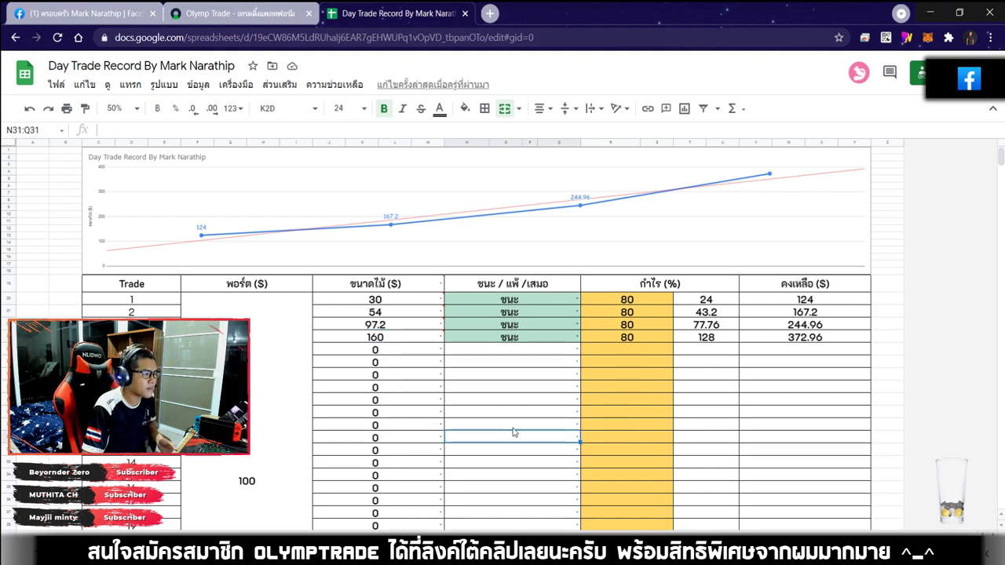
Step: Review the logged trades and inspect the total profit in the summary row below the trade log
scroll(513, 432, down, 5)
scroll(514, 429, up, 5)
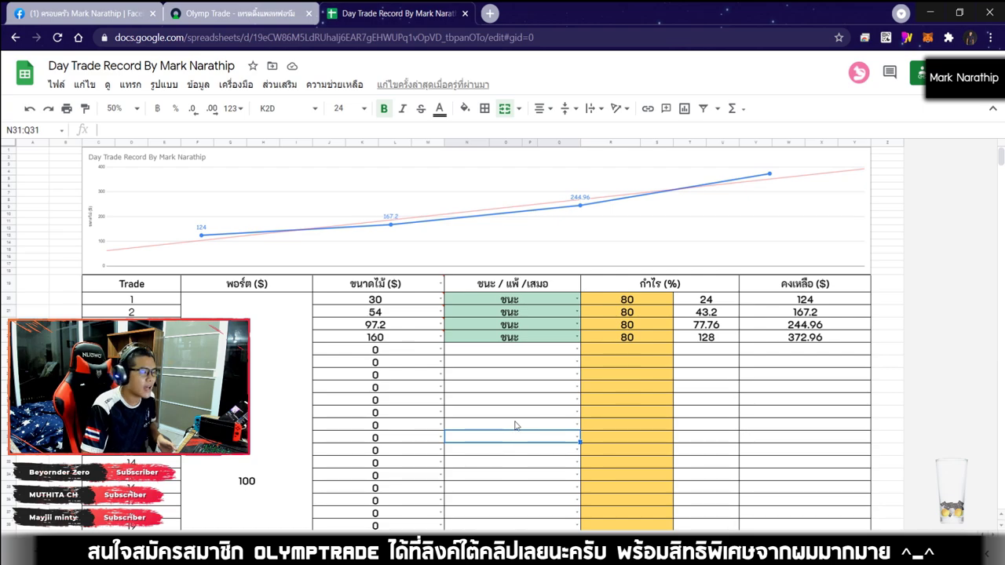
click(523, 362)
click(530, 377)
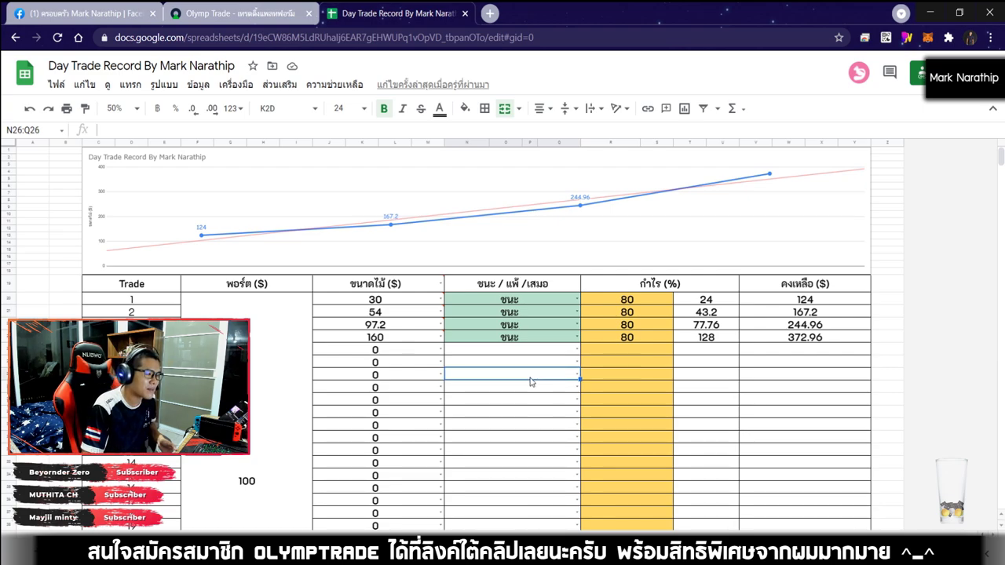
scroll(636, 284, down, 5)
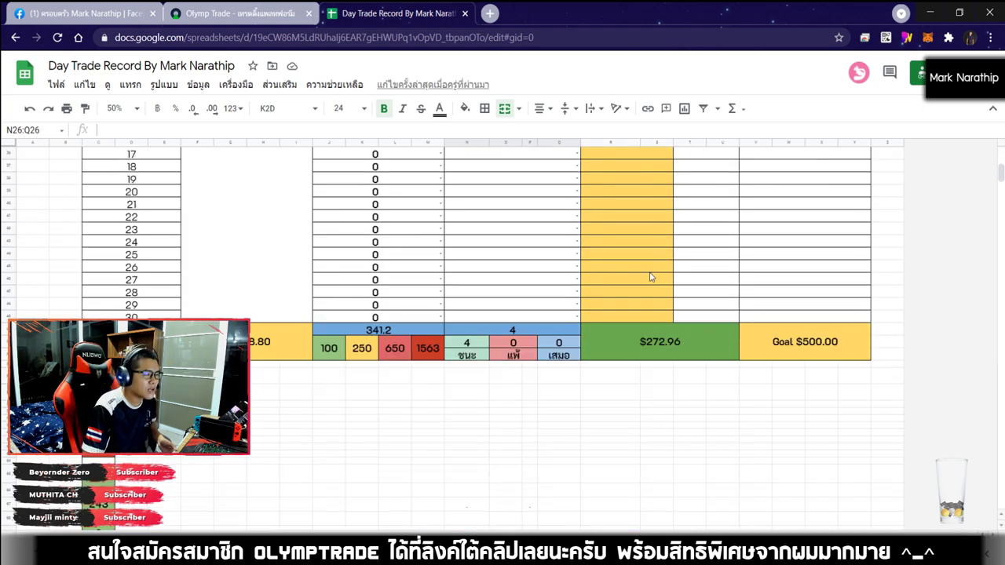
click(682, 346)
scroll(686, 339, up, 5)
click(550, 350)
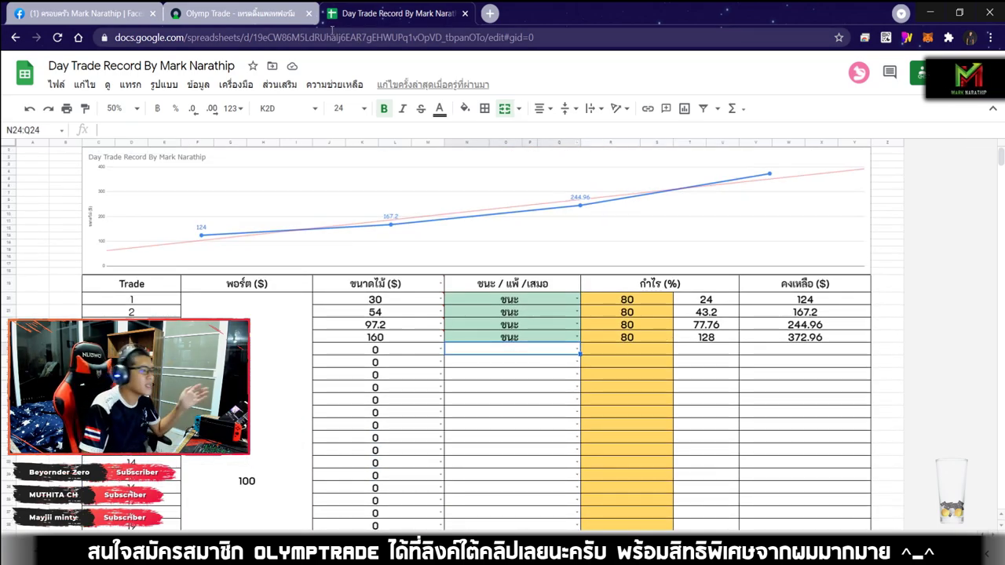
Step: Check the account balance on the Olymp Trade platform and compare it with the total profit in the spreadsheet's summary row
click(235, 13)
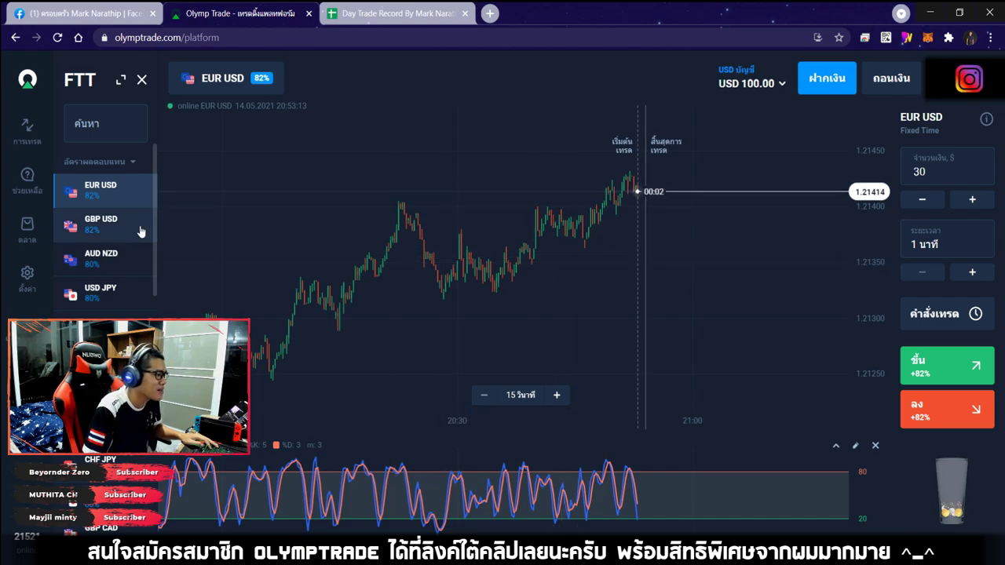
click(374, 16)
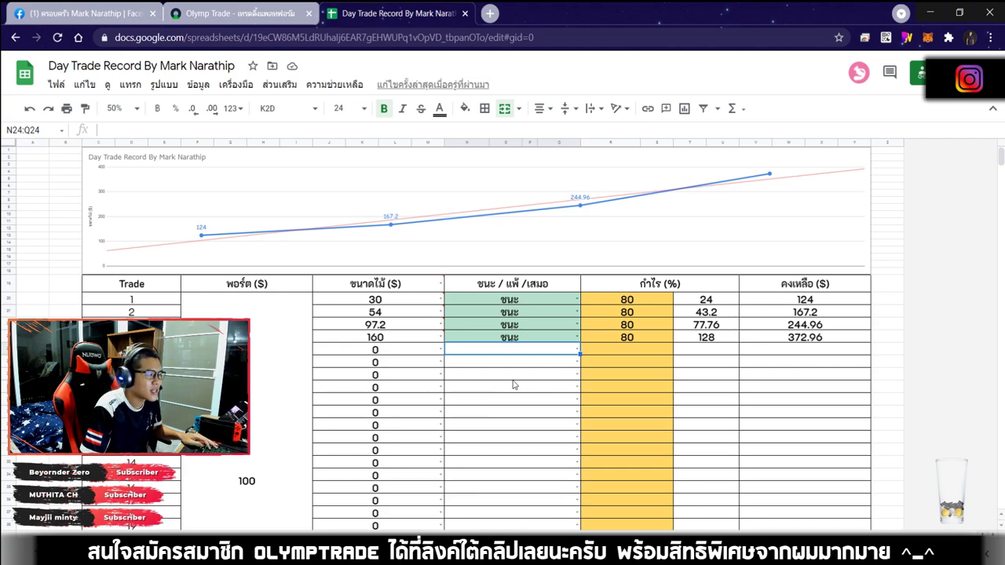
scroll(589, 298, down, 5)
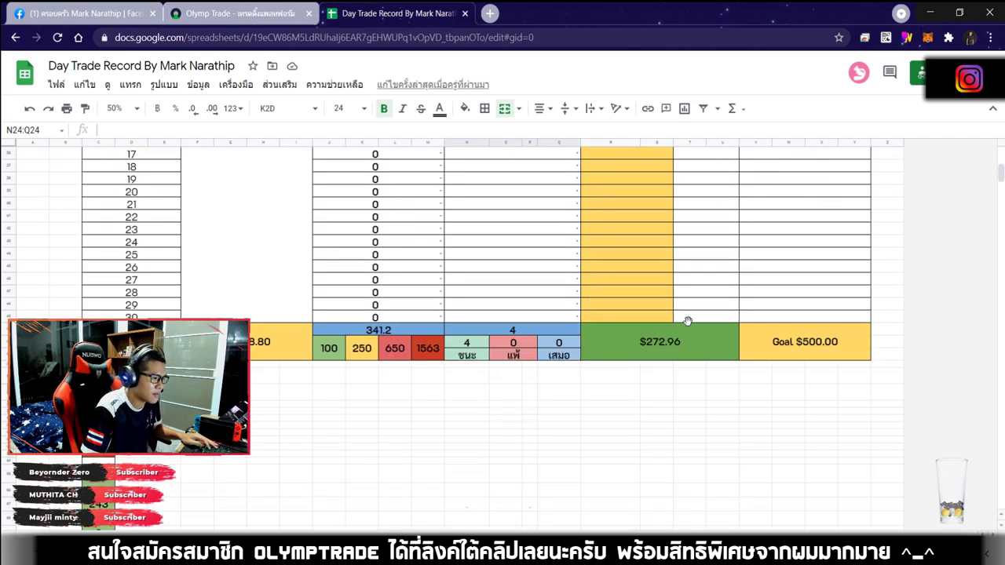
click(686, 318)
click(665, 344)
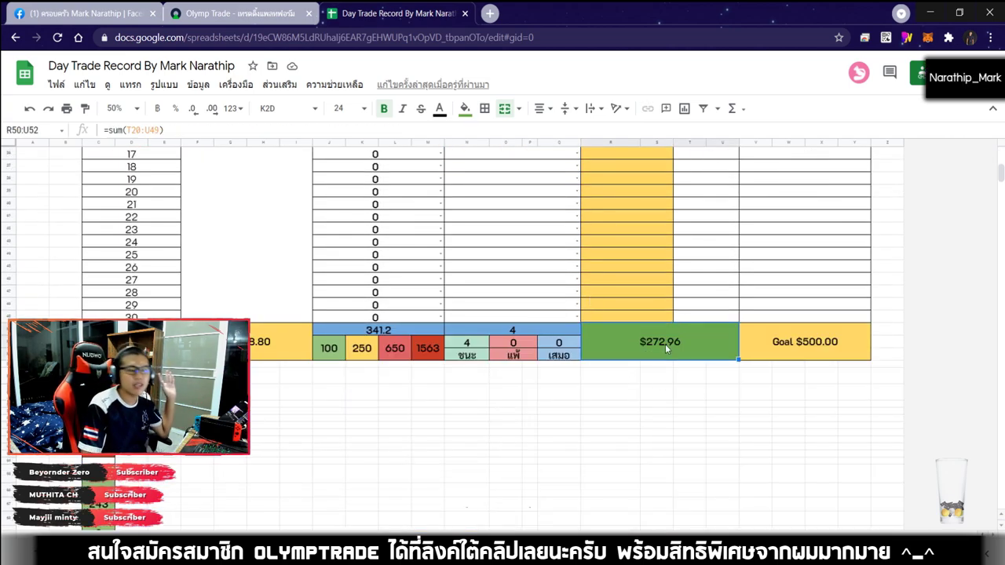
scroll(664, 338, up, 5)
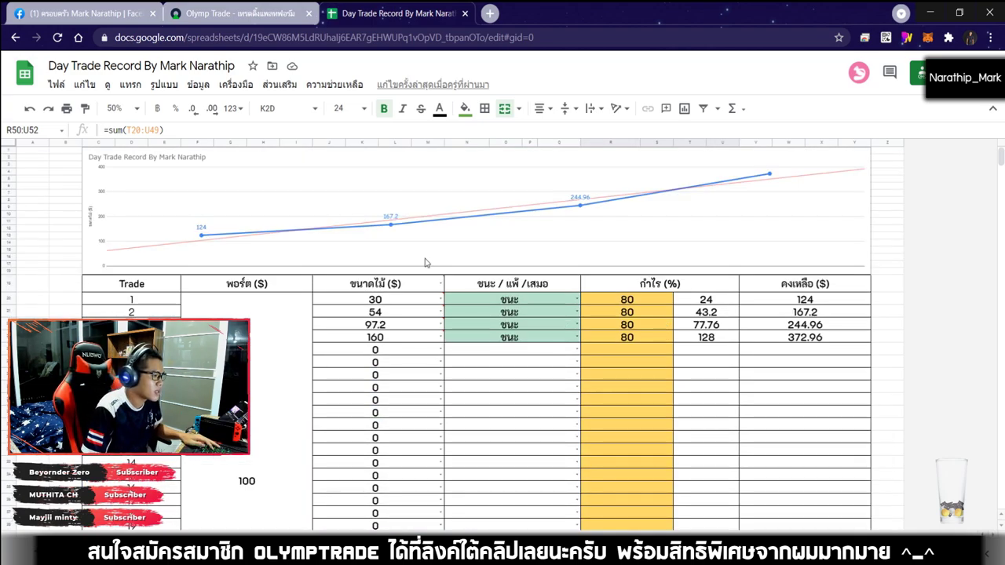
Step: Switch to the Olymp Trade platform and examine the recent price movement on the GBP USD chart
click(224, 17)
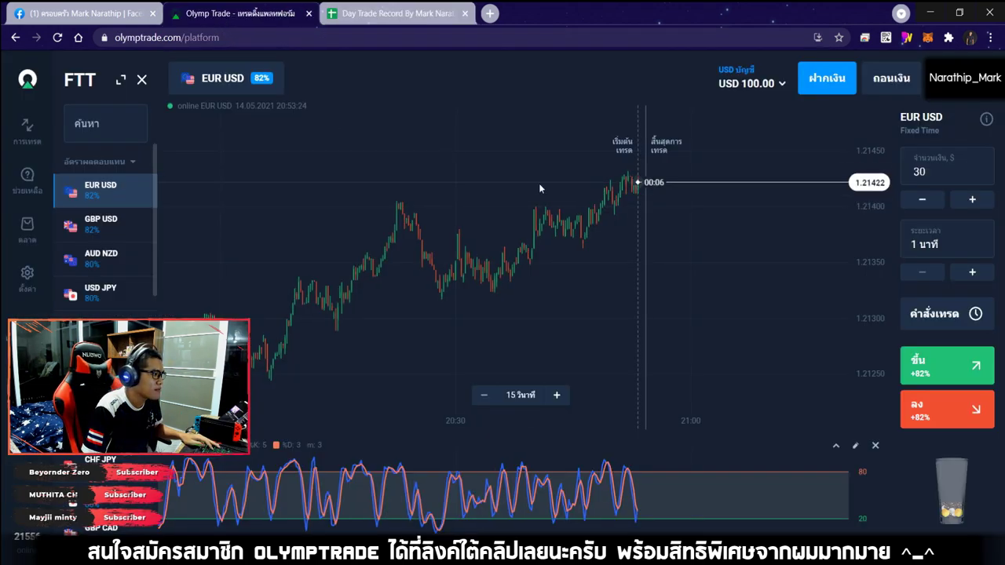
click(100, 223)
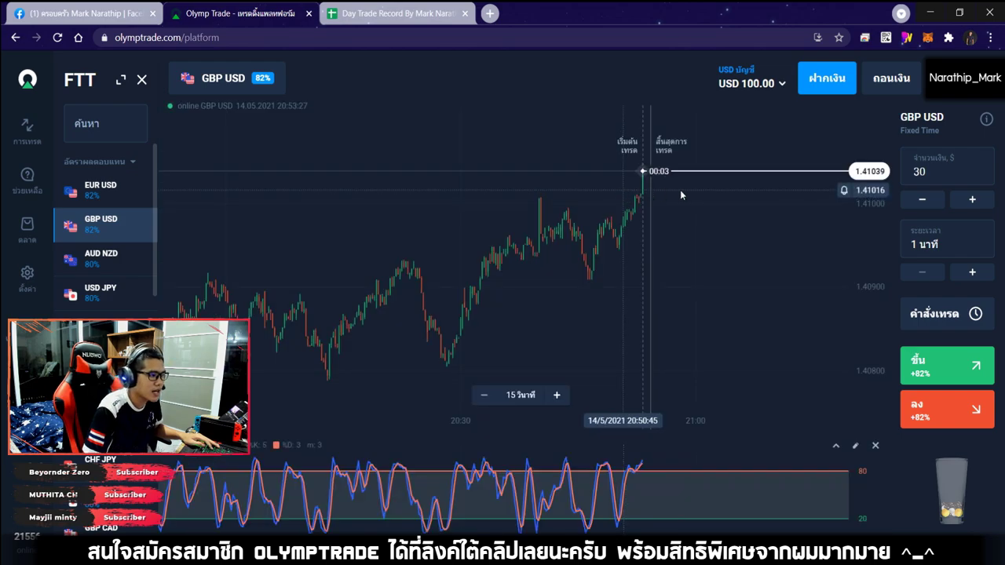
scroll(600, 206, up, 2)
scroll(511, 207, down, 4)
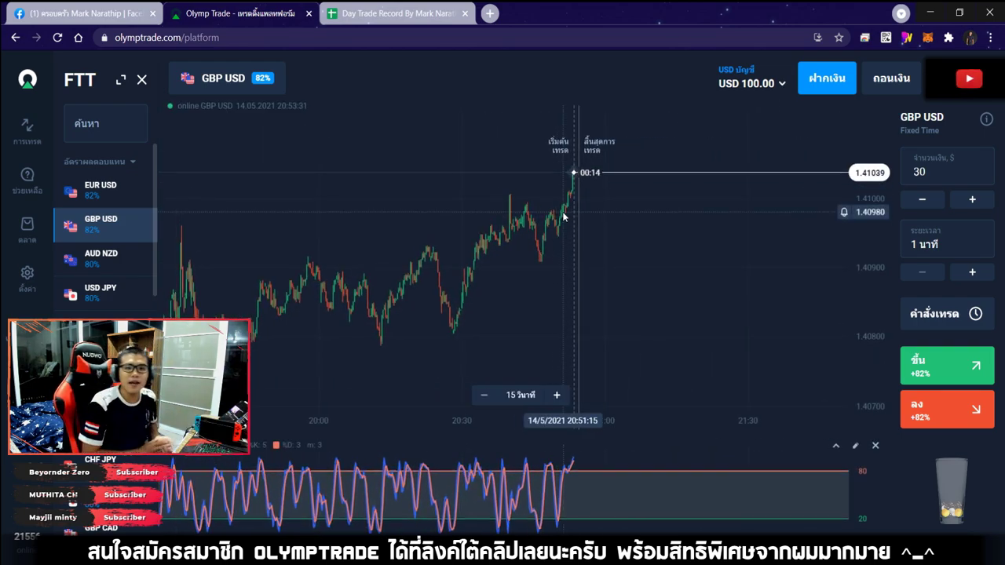
drag(568, 216, 682, 209)
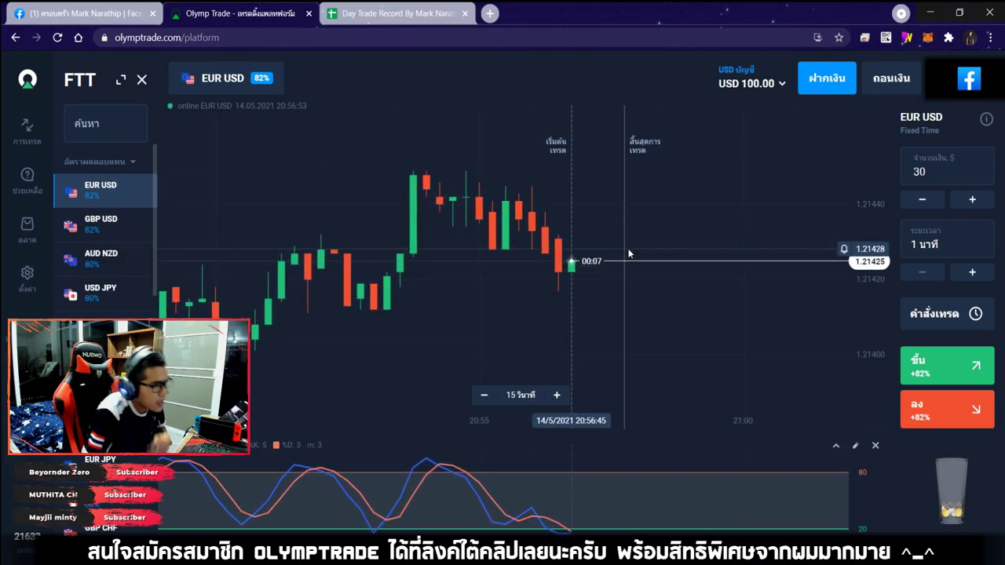
Step: Place a 30-dollar, 1-minute up (ขึ้น) trade on EUR USD after examining its latest candles
scroll(627, 246, up, 2)
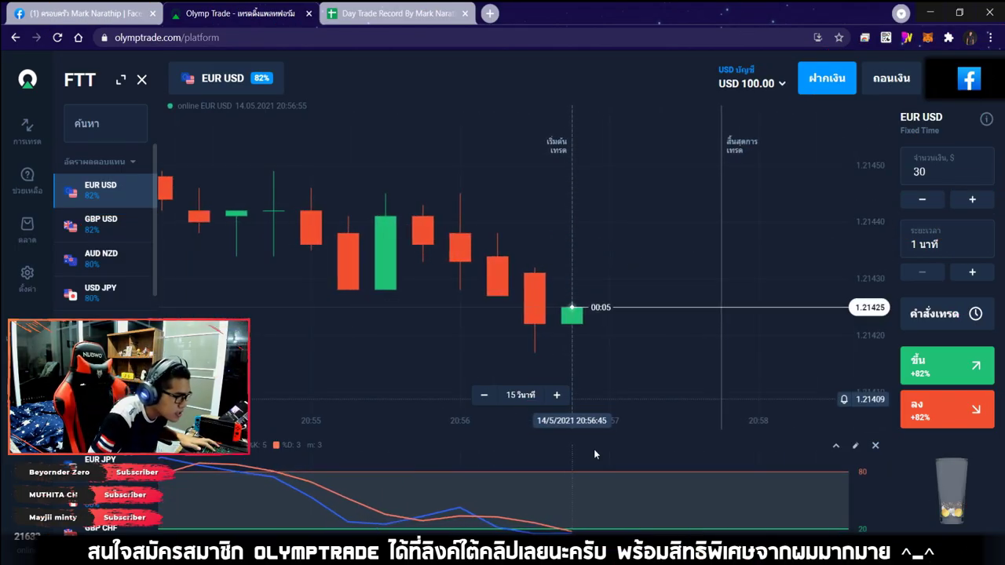
scroll(591, 298, up, 2)
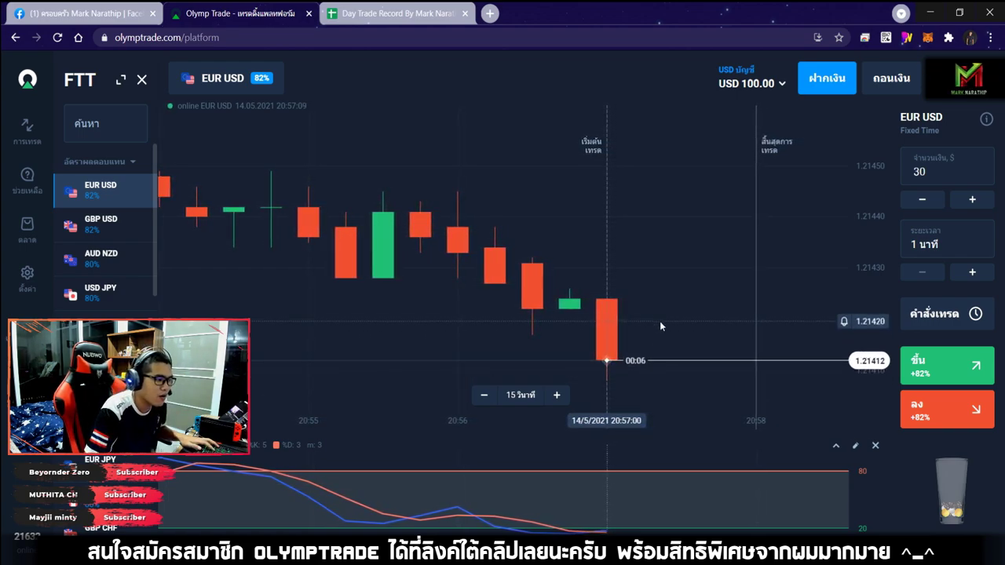
scroll(659, 321, up, 2)
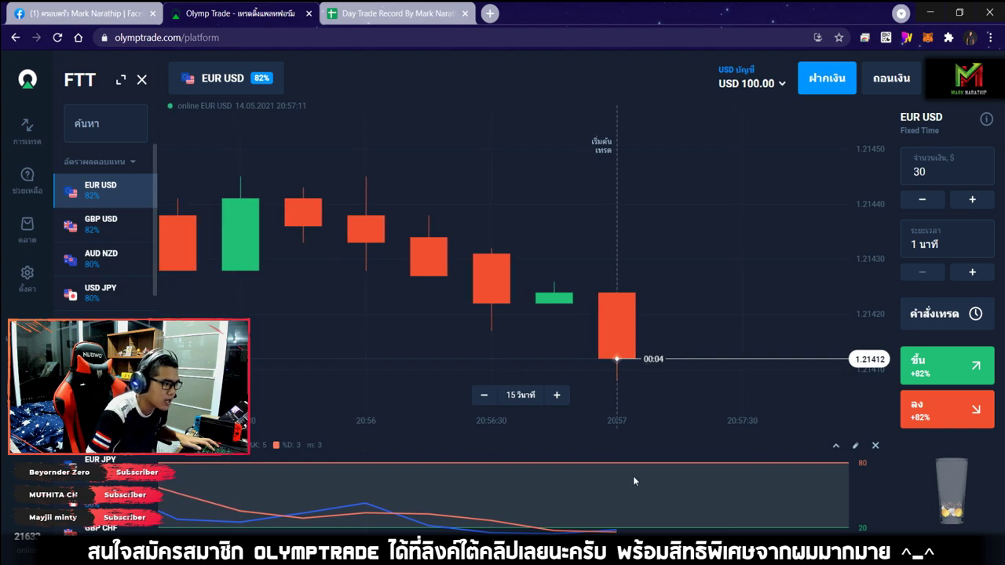
click(915, 366)
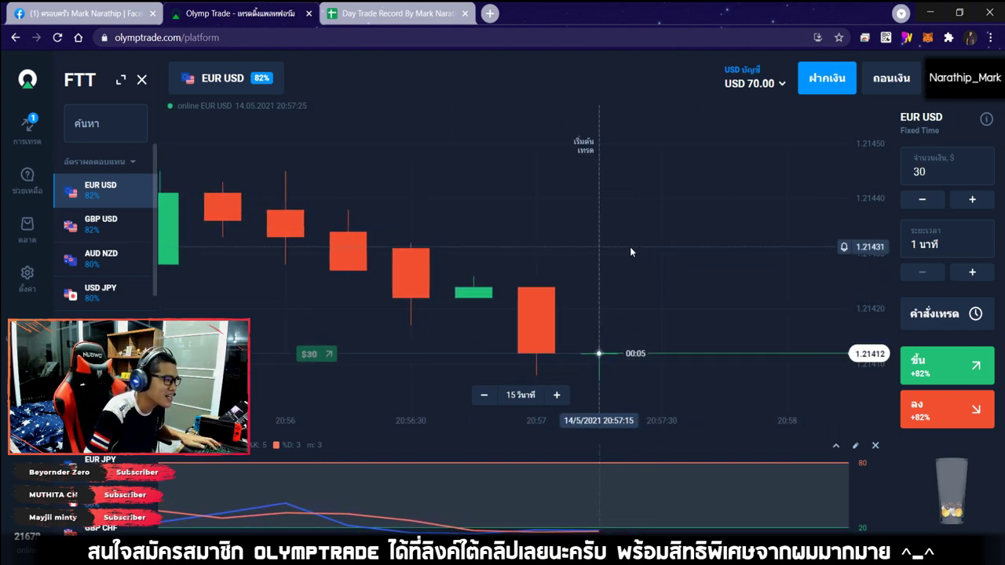
Step: Annotate the wider EUR USD chart with a freehand white arrow rising beneath the overall uptrend
scroll(628, 242, down, 2)
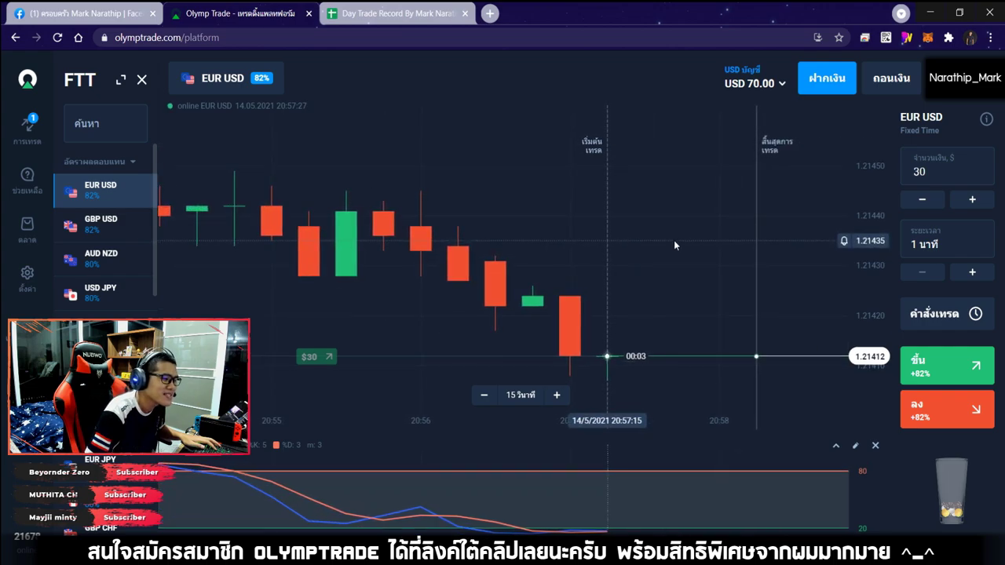
scroll(673, 243, down, 3)
scroll(672, 245, down, 5)
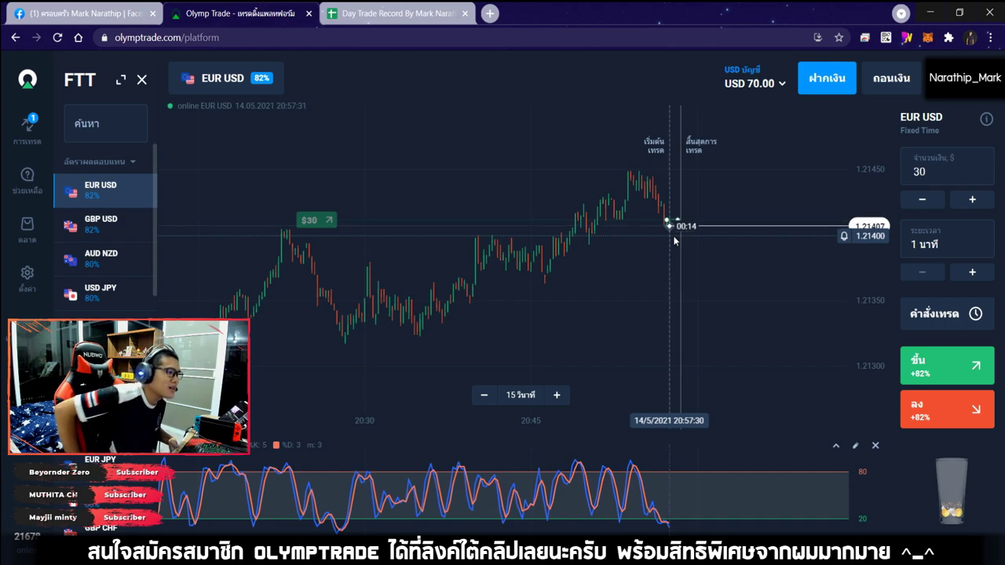
scroll(674, 243, down, 5)
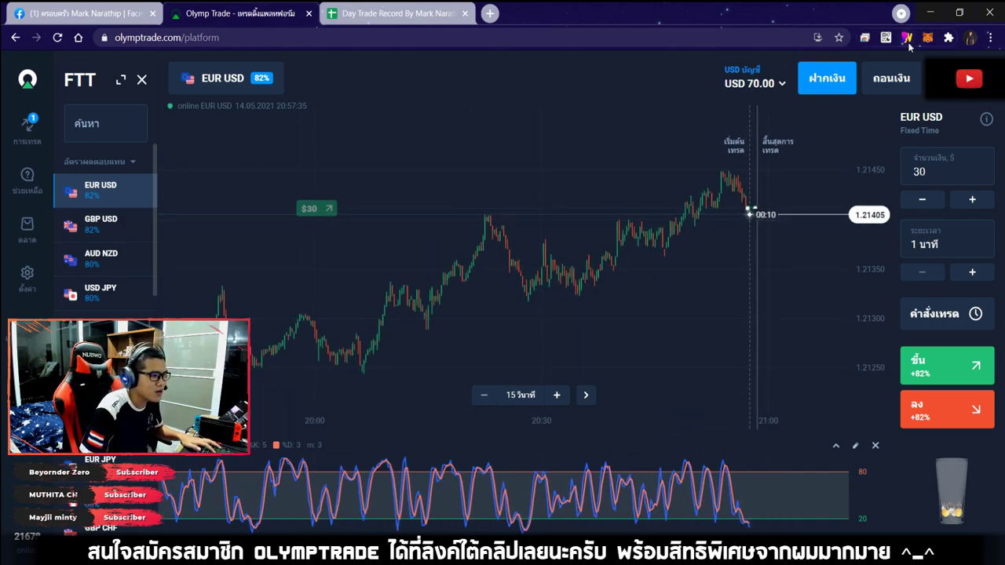
key(ctrl+alt+g)
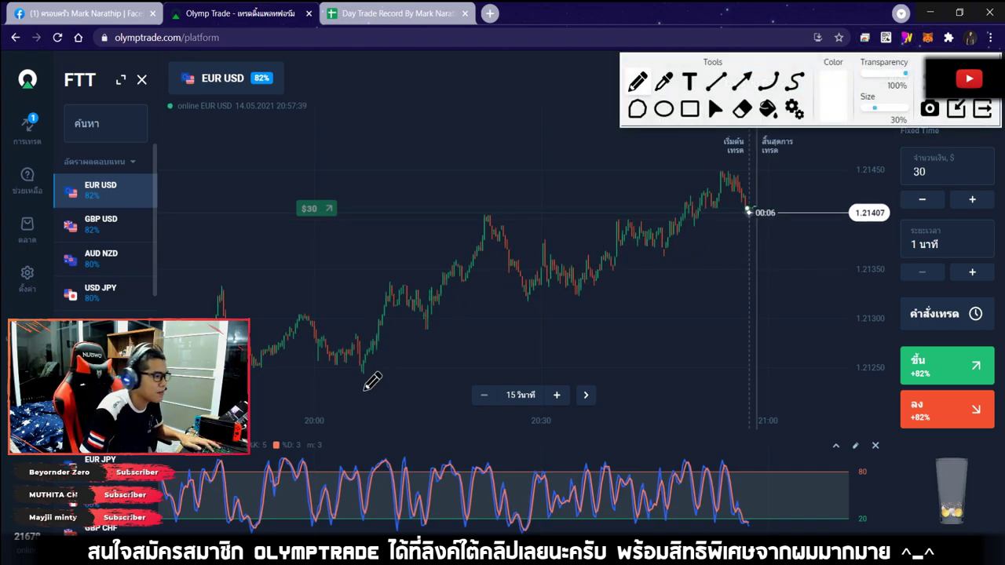
mouse_move(359, 390)
mouse_down()
mouse_move(742, 240)
mouse_move(689, 305)
mouse_up()
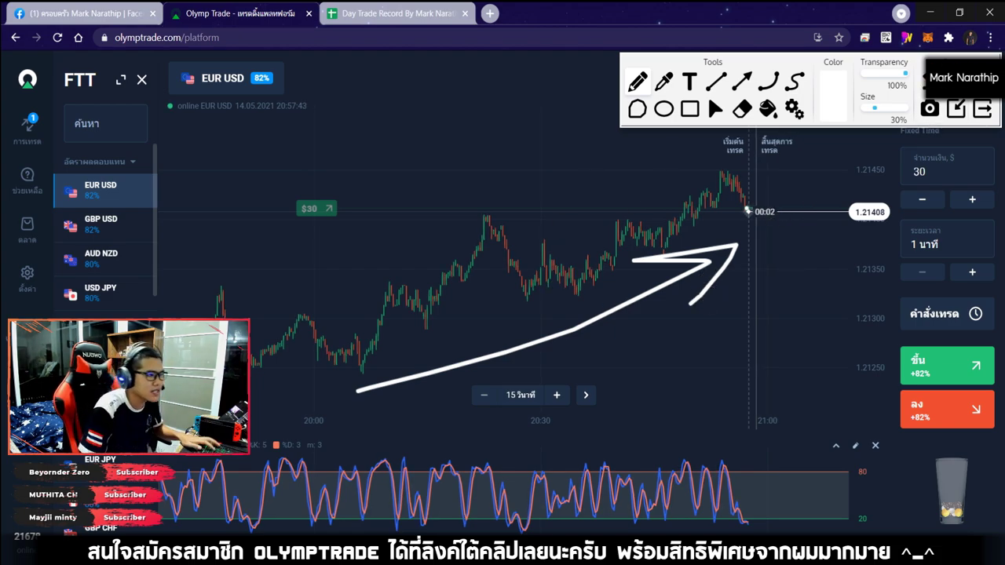
Step: Mark the recent decline and the expected rebound on the close-up candles with freehand arrows, and circle the oscillator's low near the 20 level
click(714, 108)
scroll(553, 192, up, 5)
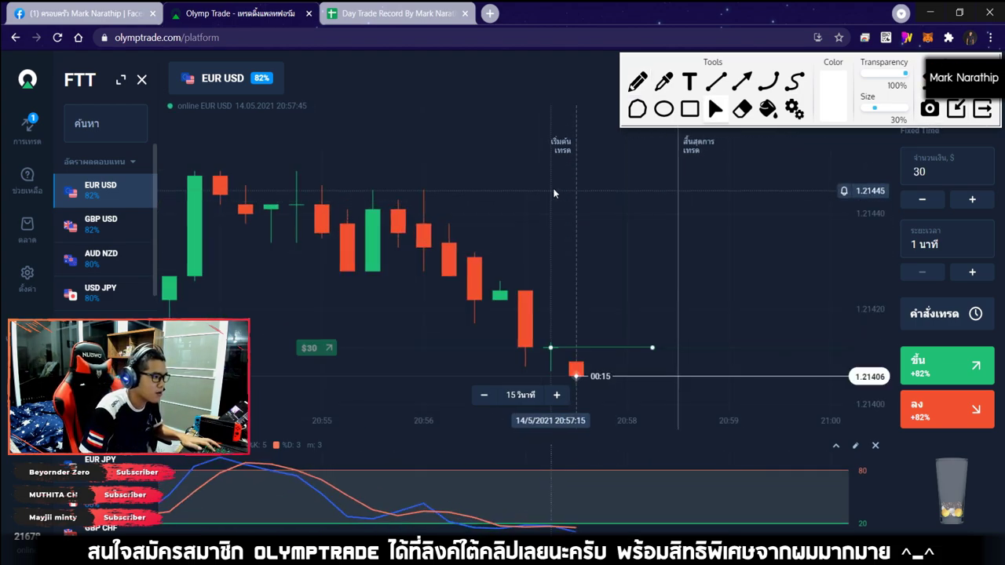
click(637, 81)
drag(793, 349, 848, 201)
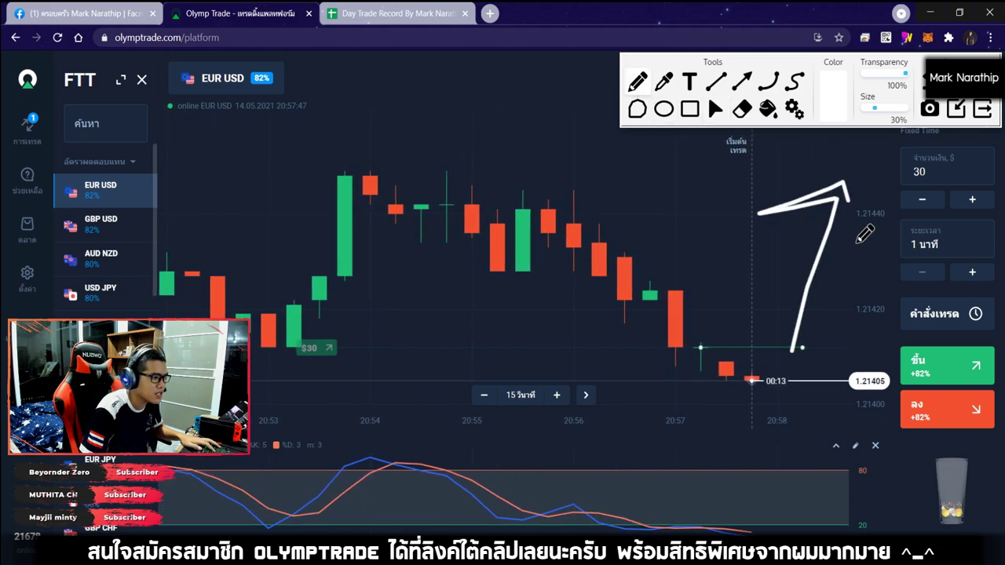
mouse_move(384, 188)
mouse_down()
mouse_move(654, 324)
mouse_move(658, 261)
mouse_up()
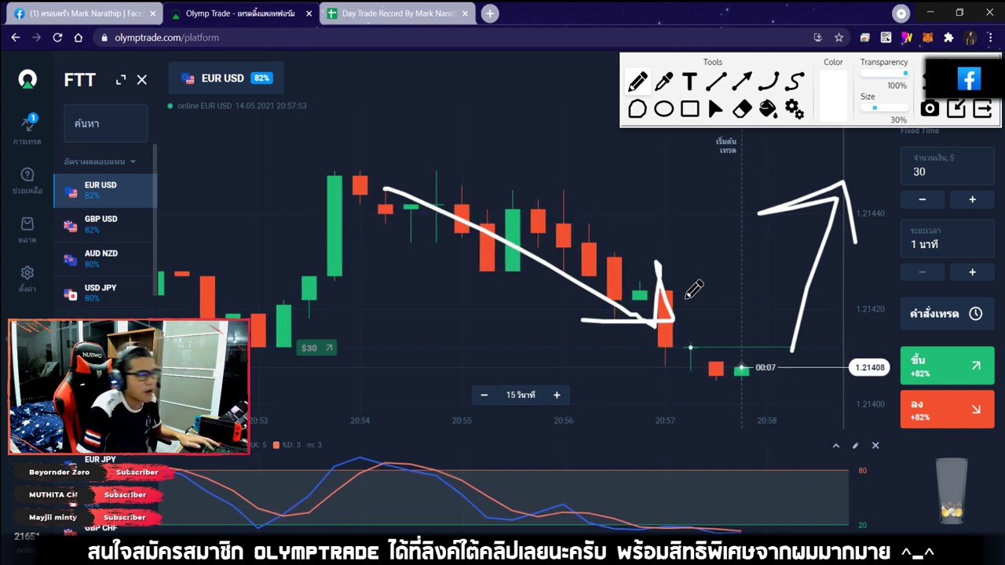
mouse_move(706, 333)
mouse_down()
mouse_move(747, 201)
mouse_move(782, 219)
mouse_move(776, 229)
mouse_up()
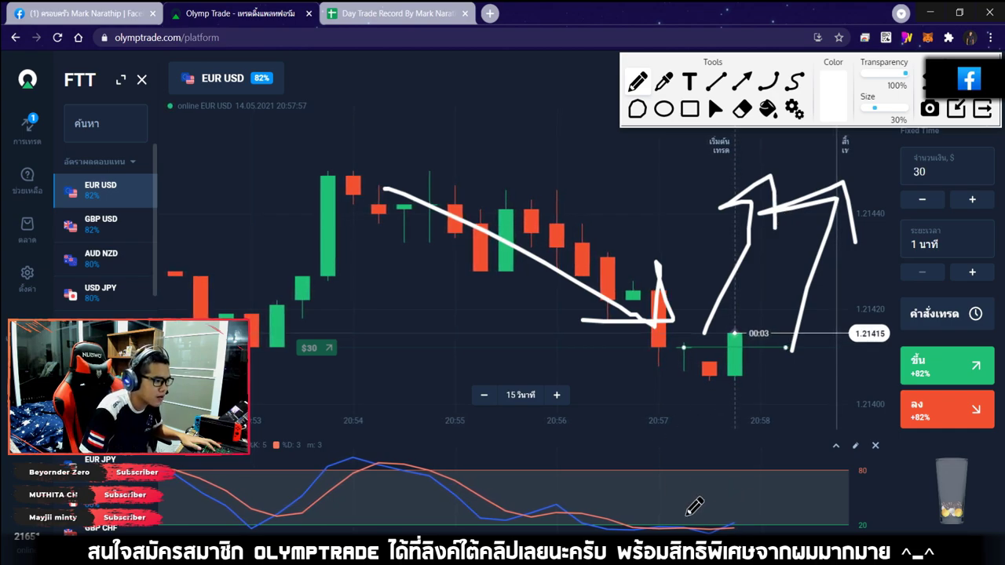
mouse_move(660, 506)
mouse_down()
mouse_move(687, 528)
mouse_move(664, 507)
mouse_up()
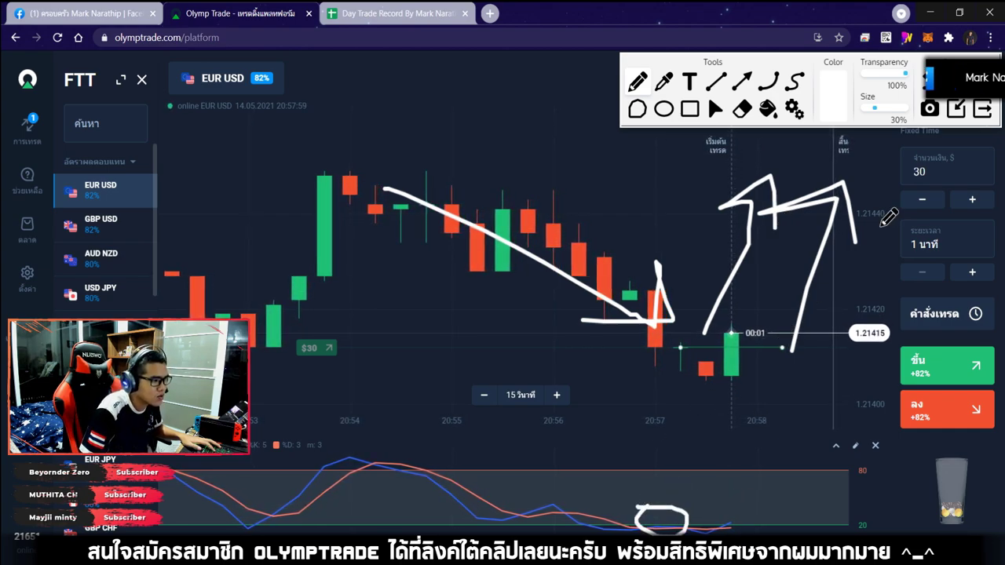
click(982, 109)
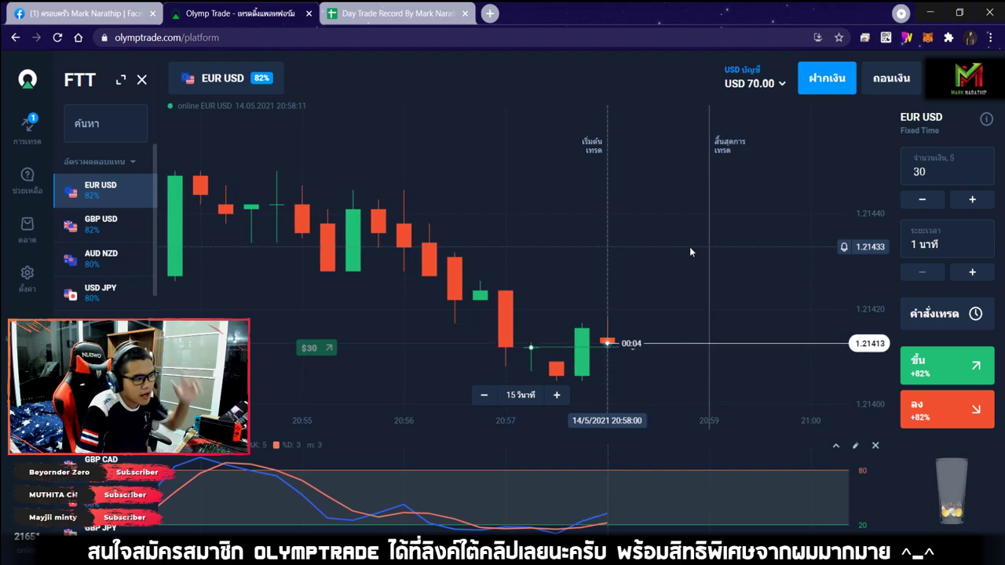
Step: Switch back to the day-trade log and clear the results and profit rates of trades 2, 3 and 4
scroll(658, 230, up, 2)
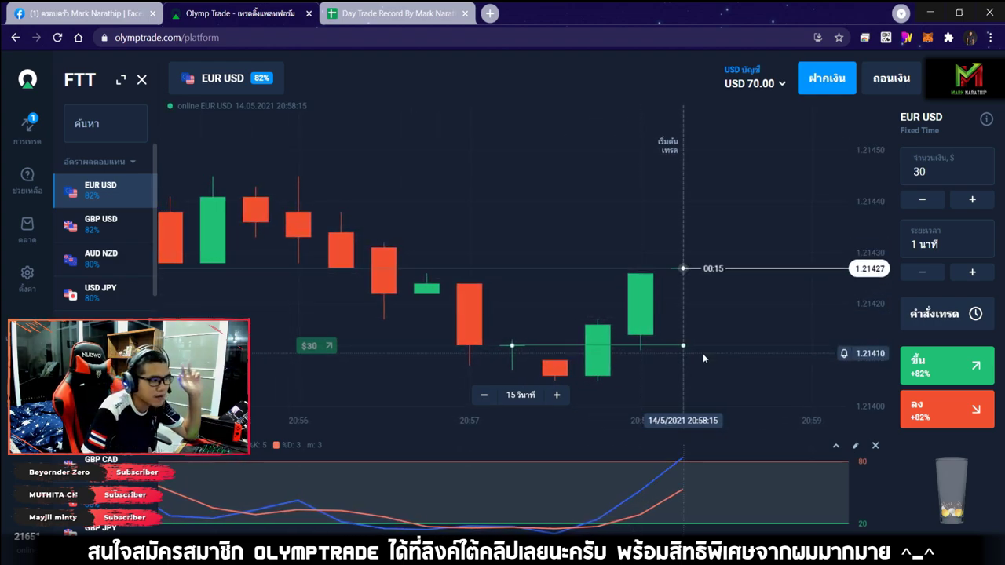
click(401, 13)
click(523, 375)
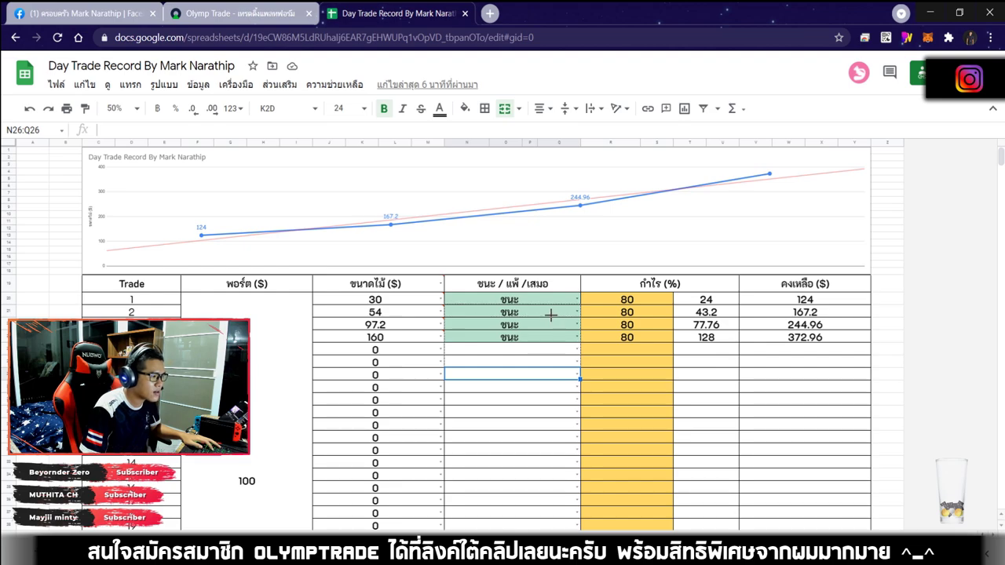
click(636, 356)
key(ctrl+z)
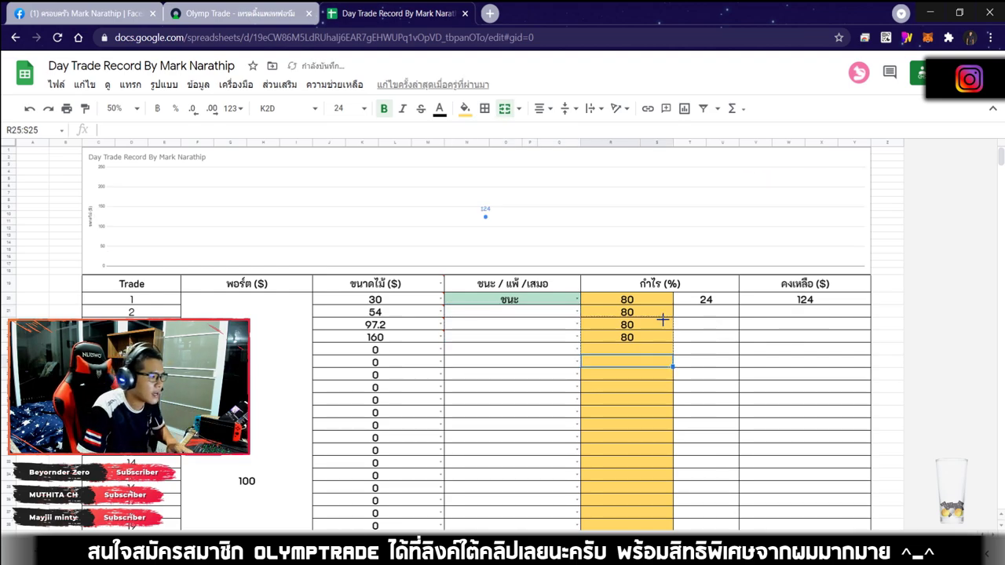
drag(658, 310, 660, 312)
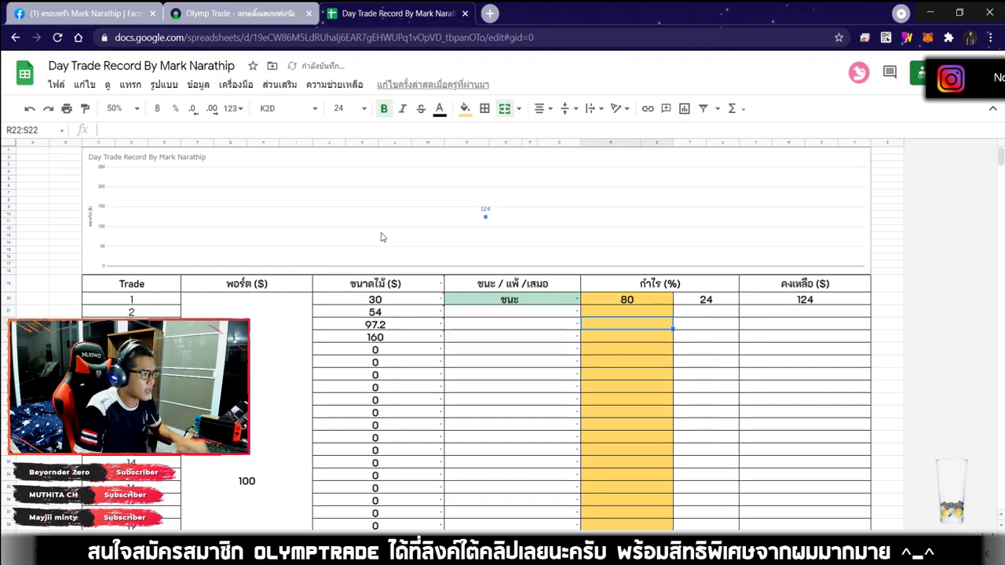
Step: Set the profit rate of trade 1 to 82 percent
key(ctrl+shift+Tab)
click(374, 15)
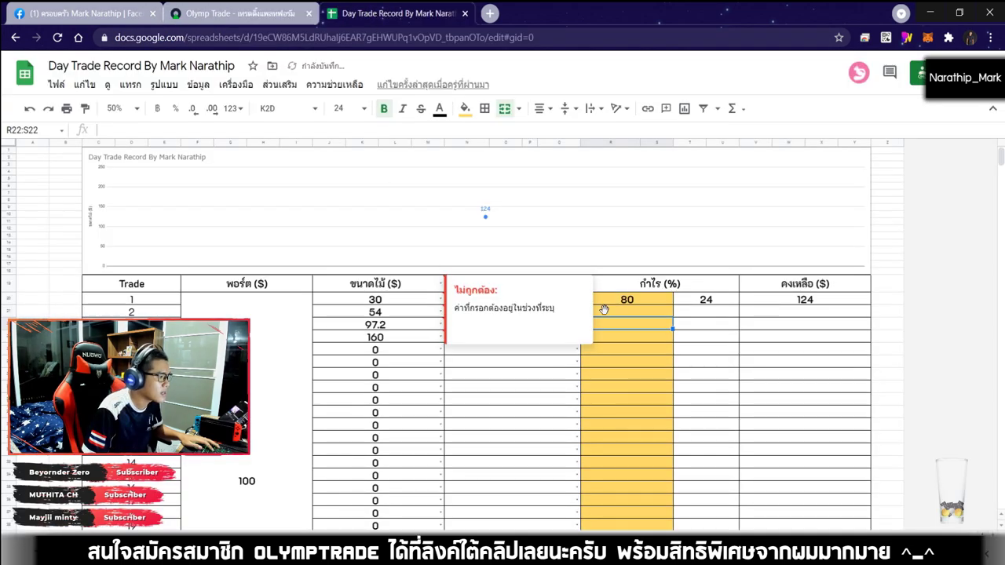
click(636, 302)
text(82)
key(Return)
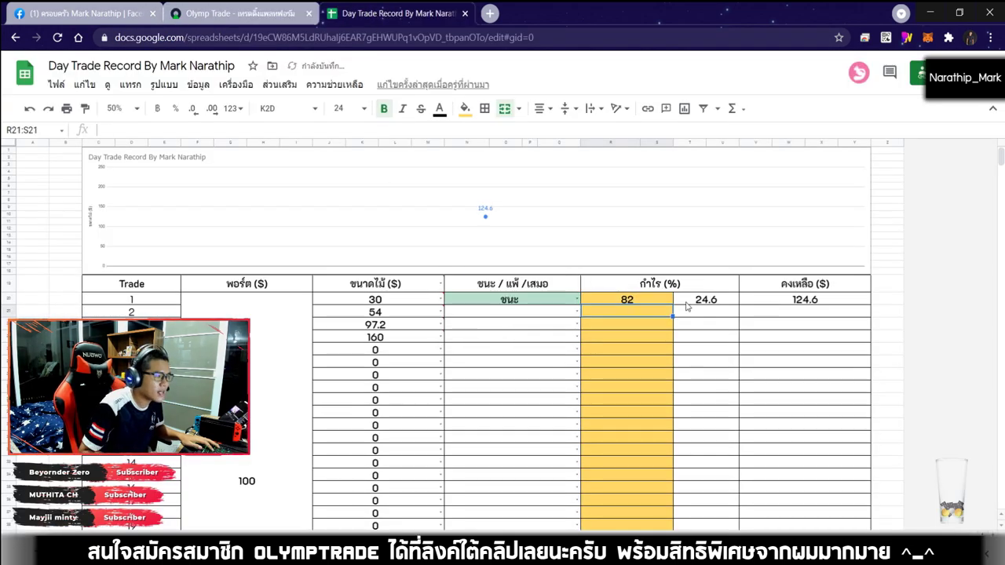
Step: Set the size of trade 2 to 54.6 dollars and reset the sizes of trades 3 and 4 to 0
click(404, 312)
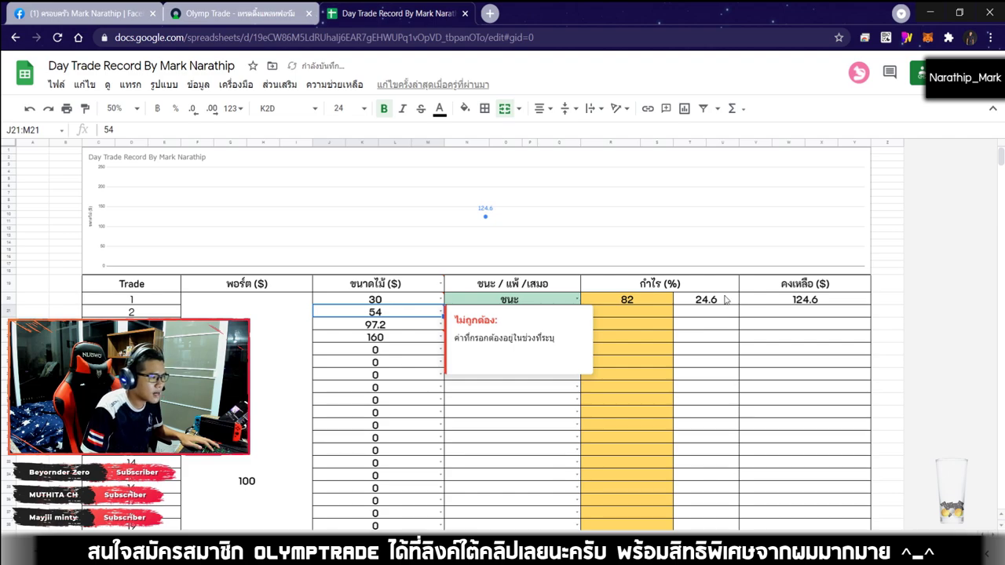
click(726, 299)
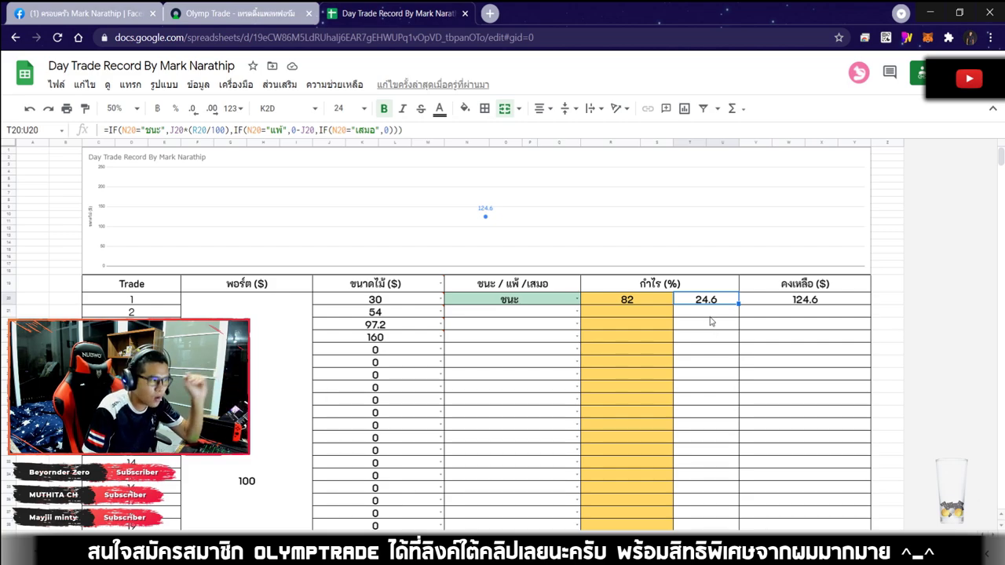
scroll(712, 314, down, 2)
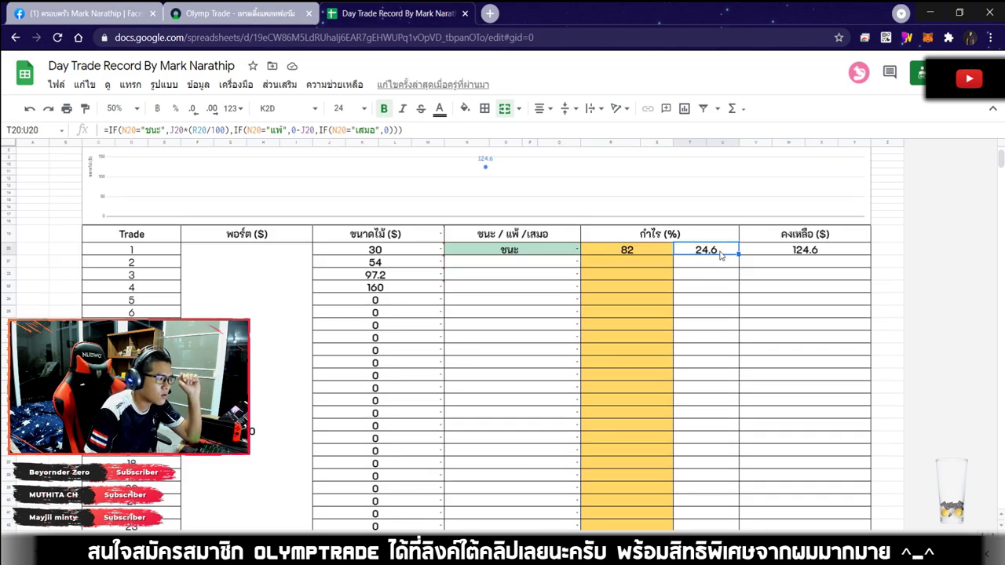
scroll(719, 254, up, 2)
click(394, 300)
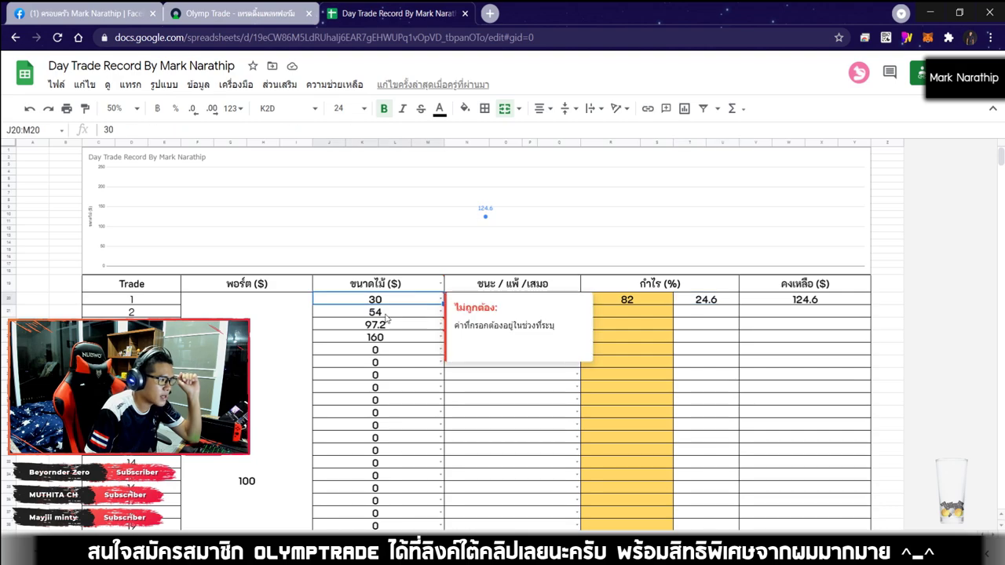
click(386, 316)
text(56)
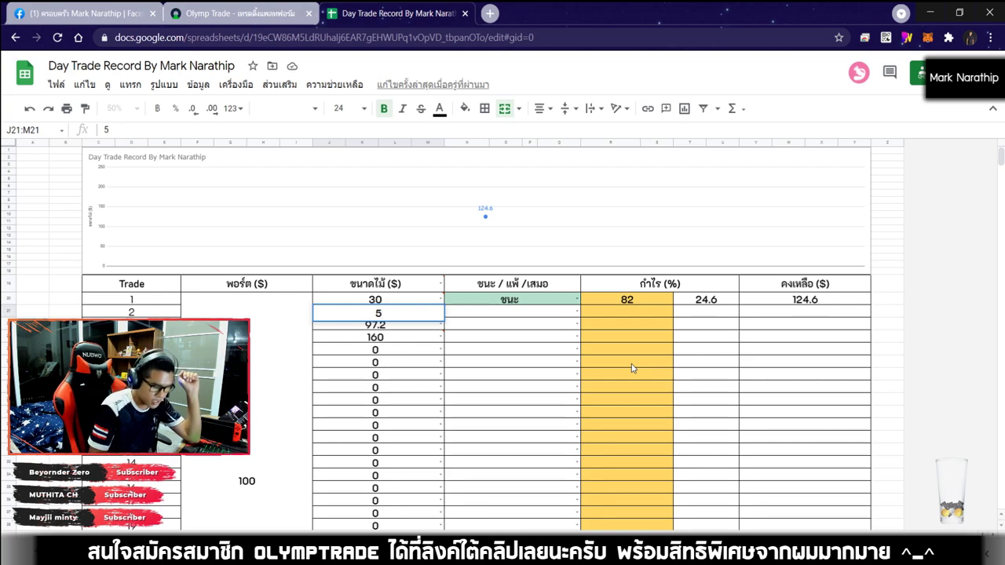
key(Return)
click(402, 352)
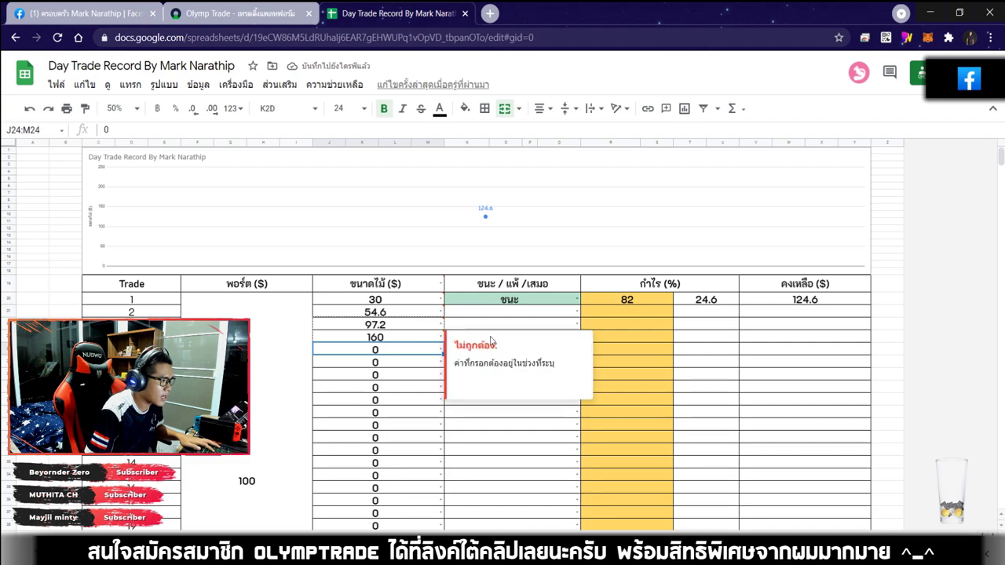
key(ctrl+z)
click(542, 312)
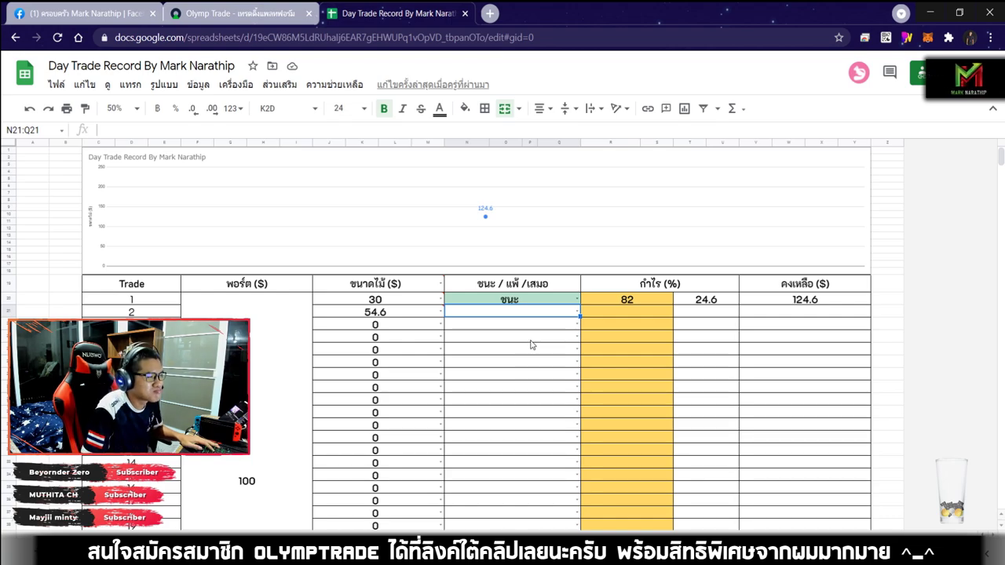
click(634, 337)
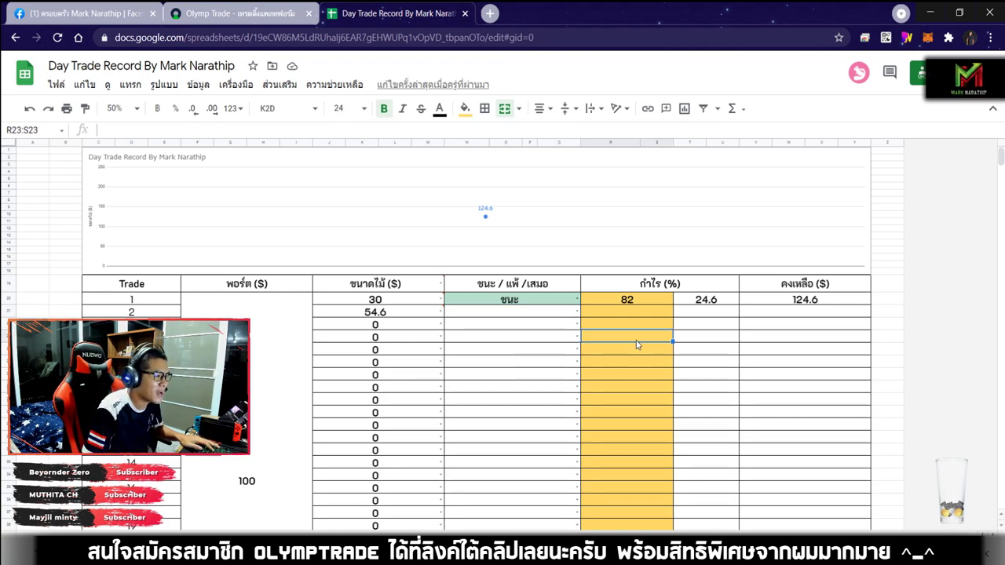
click(637, 314)
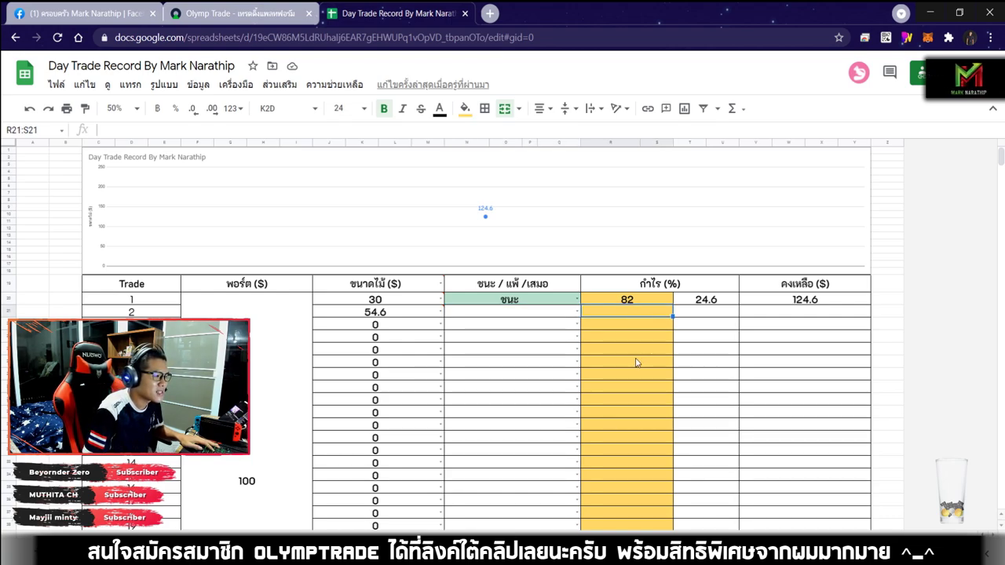
click(514, 314)
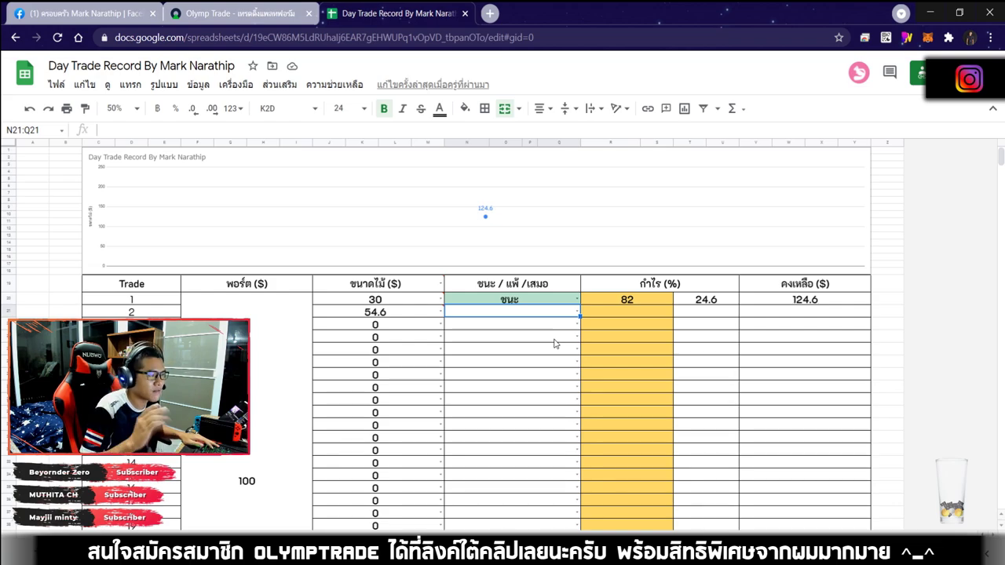
Step: Switch to Olymp Trade, set the trade amount to 54.6 dollars, and go through the currency pairs to open the CAD JPY chart
key(ctrl+shift+Tab)
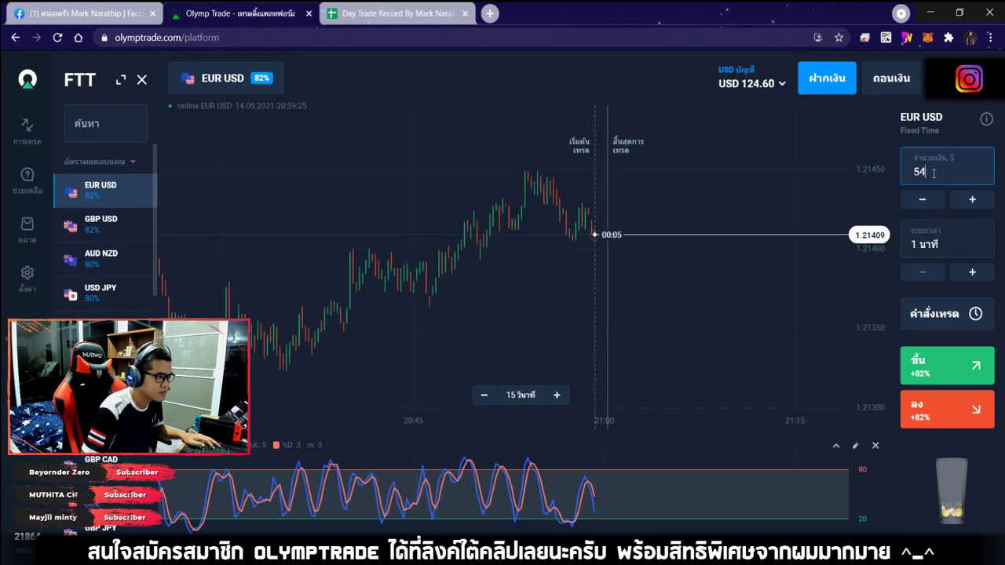
click(100, 223)
click(132, 274)
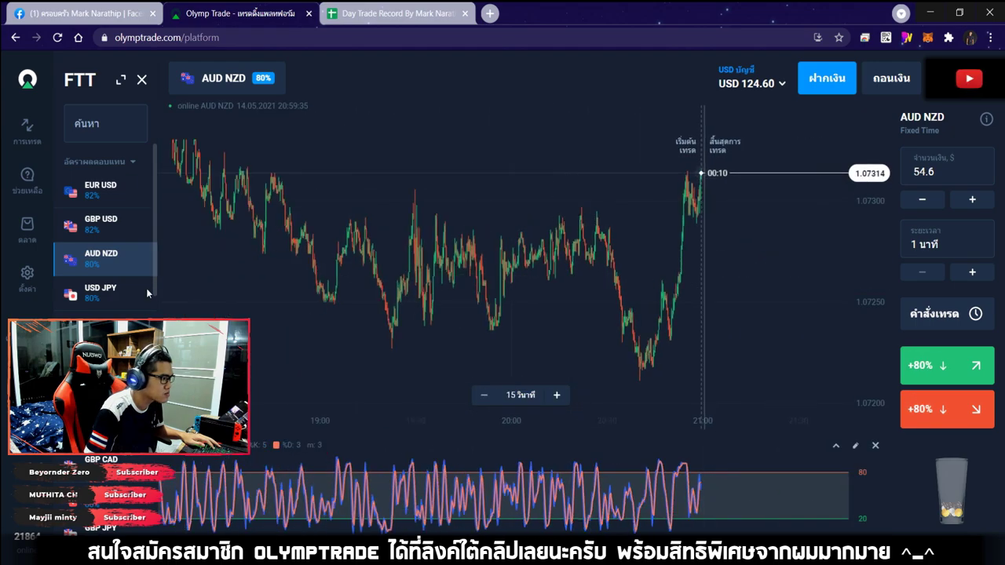
click(146, 288)
click(142, 324)
click(133, 357)
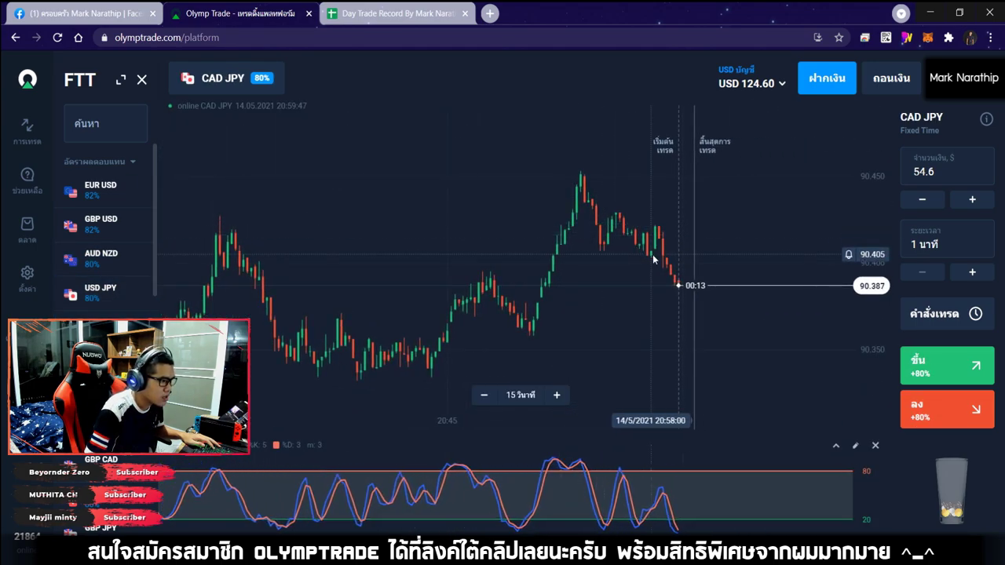
Step: Examine the CAD JPY candles and place a one-minute upward trade of 54.6 dollars
scroll(671, 283, down, 5)
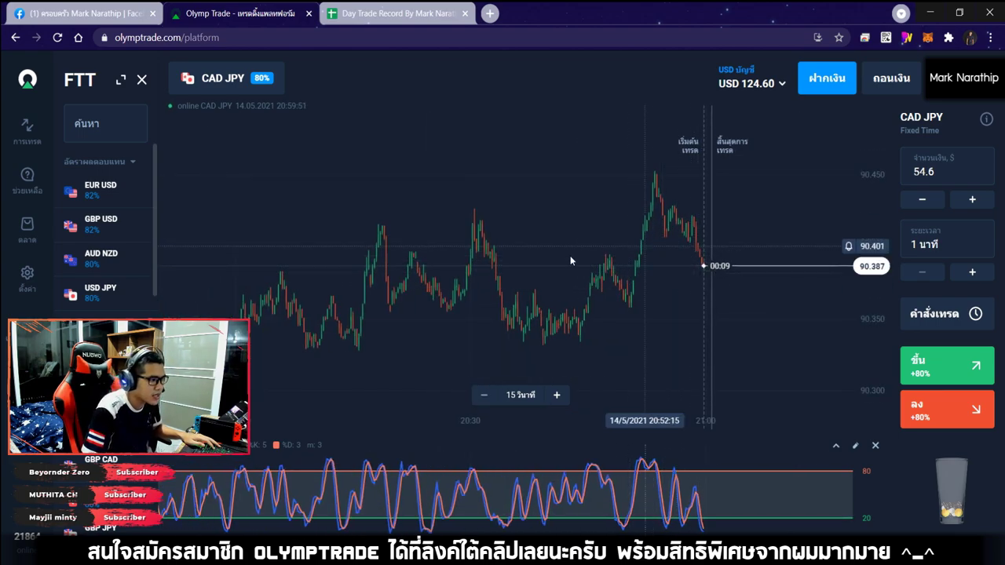
scroll(722, 285, up, 5)
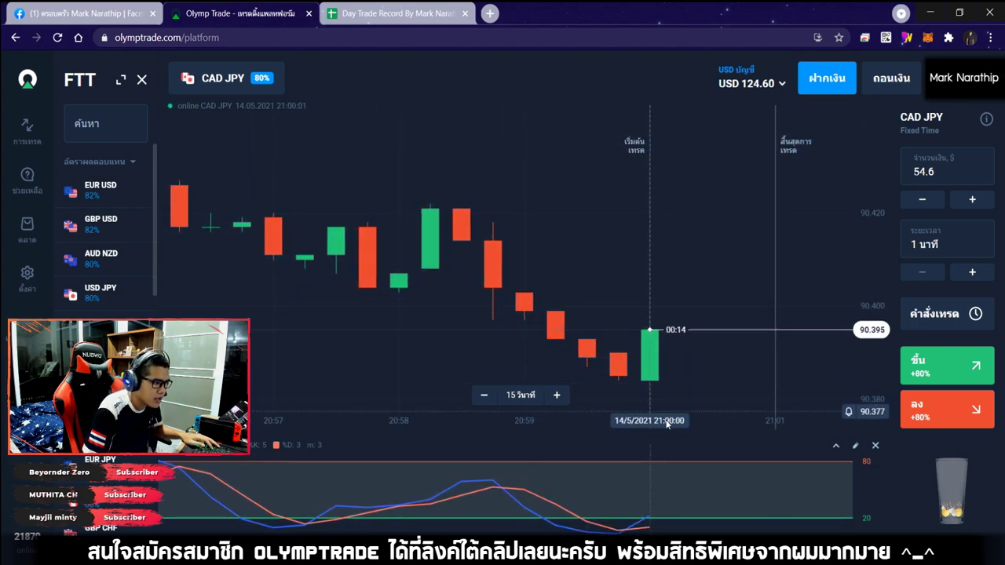
scroll(661, 329, down, 5)
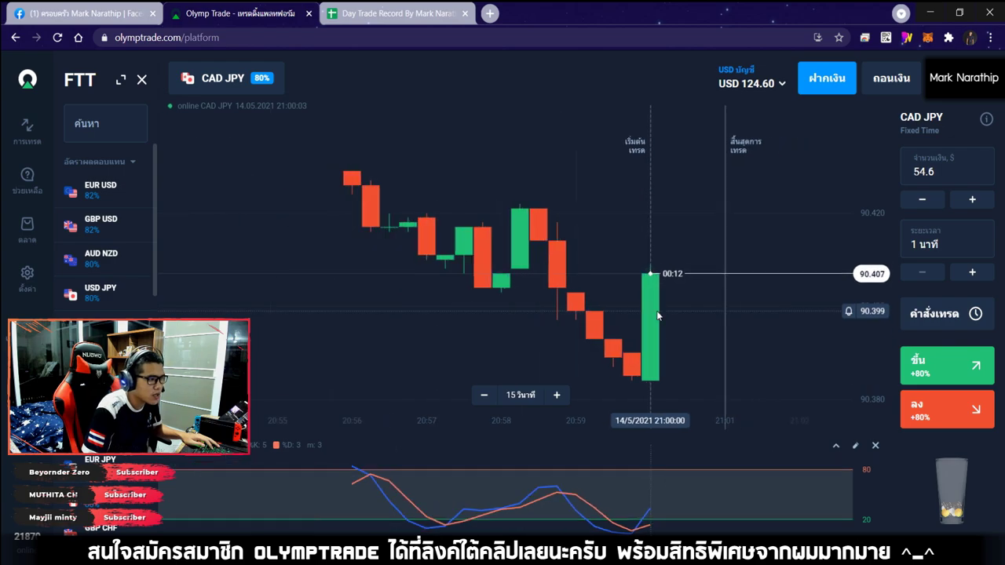
scroll(657, 312, up, 6)
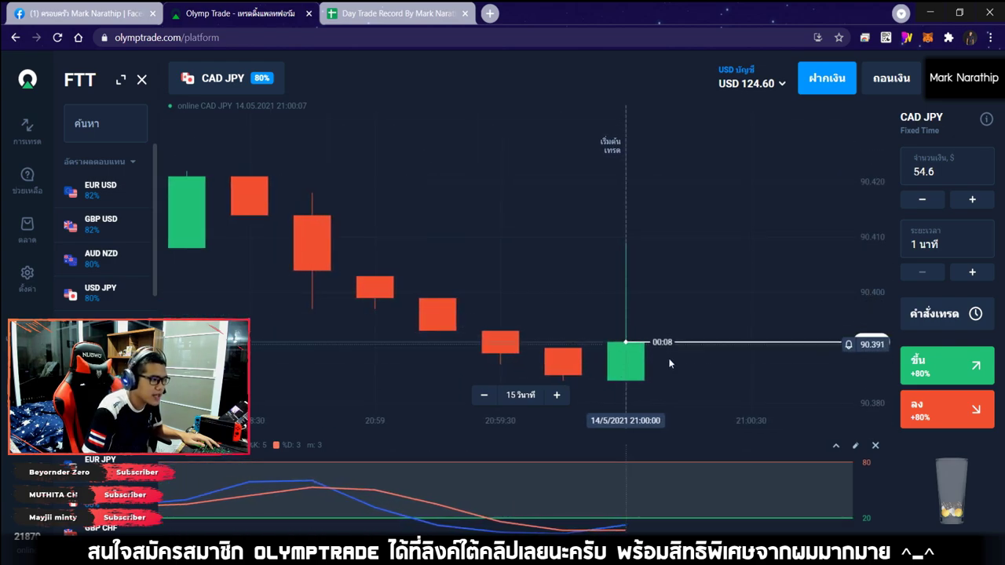
scroll(690, 341, down, 1)
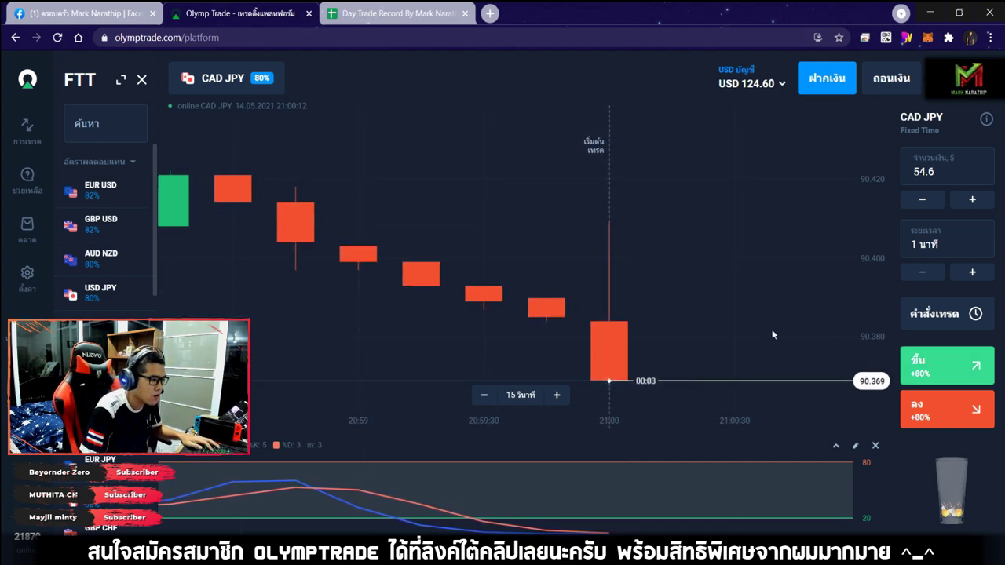
click(939, 368)
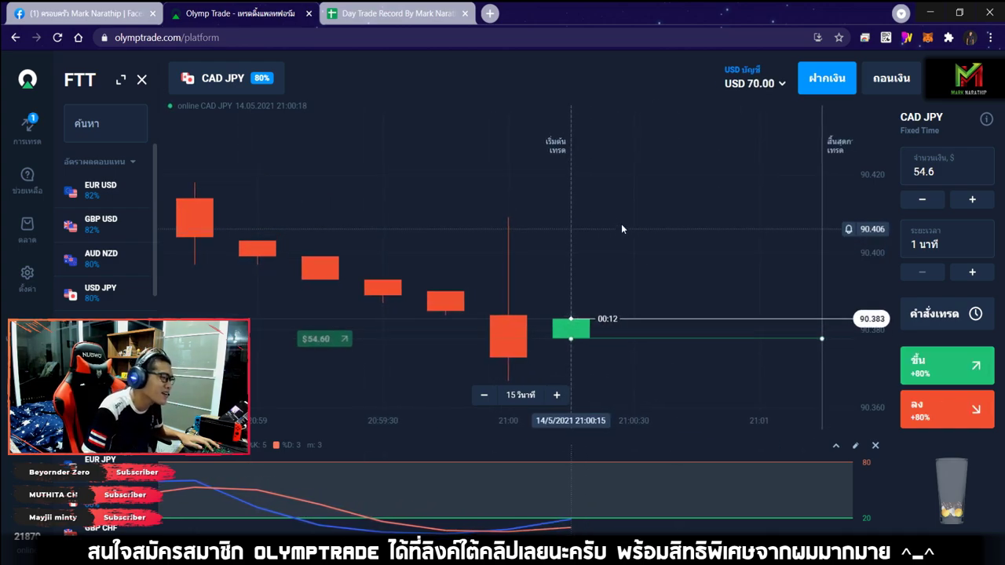
Step: Annotate the wider CAD JPY chart with a freehand white arrow rising beneath the overall uptrend
scroll(636, 195, down, 3)
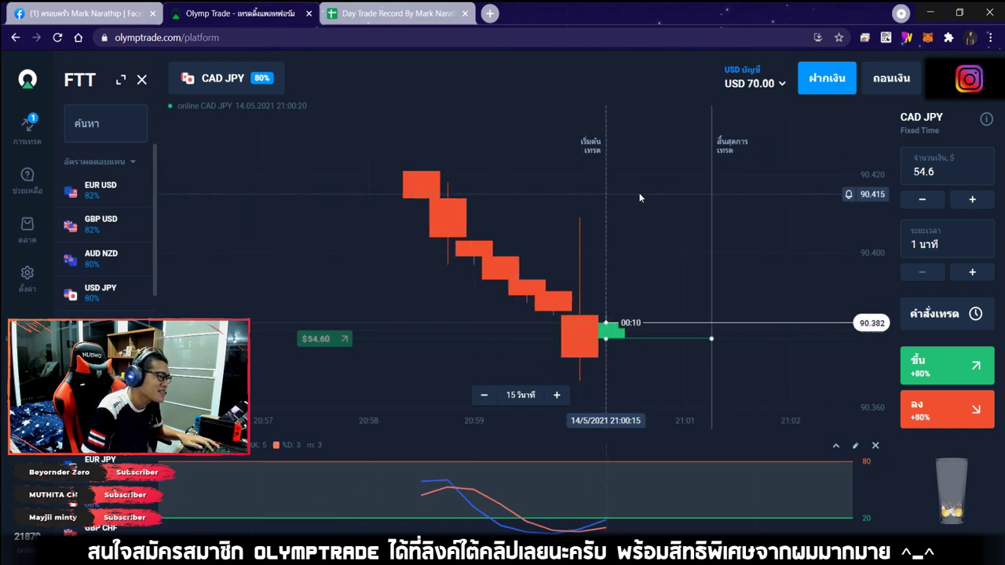
scroll(646, 177, down, 2)
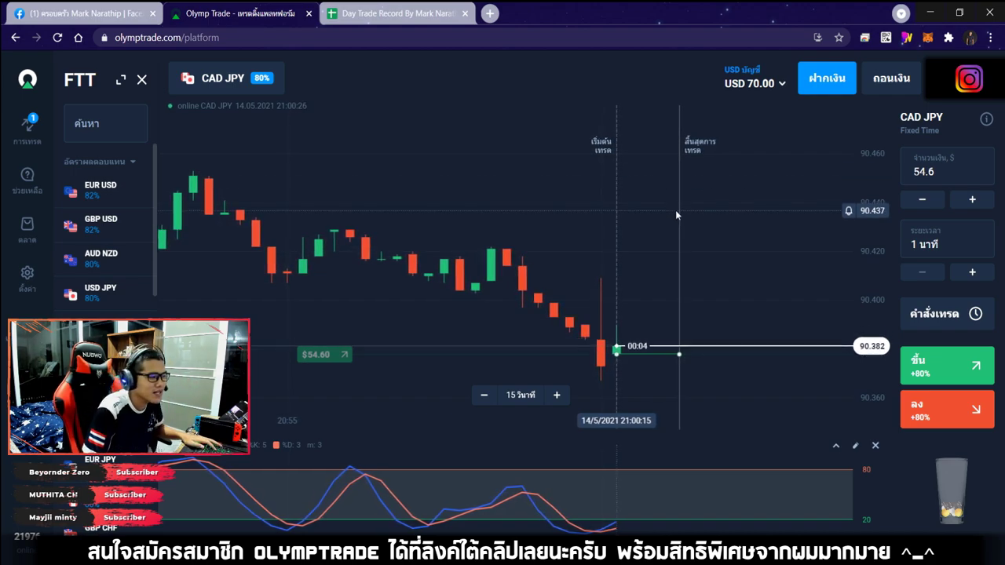
scroll(675, 210, down, 3)
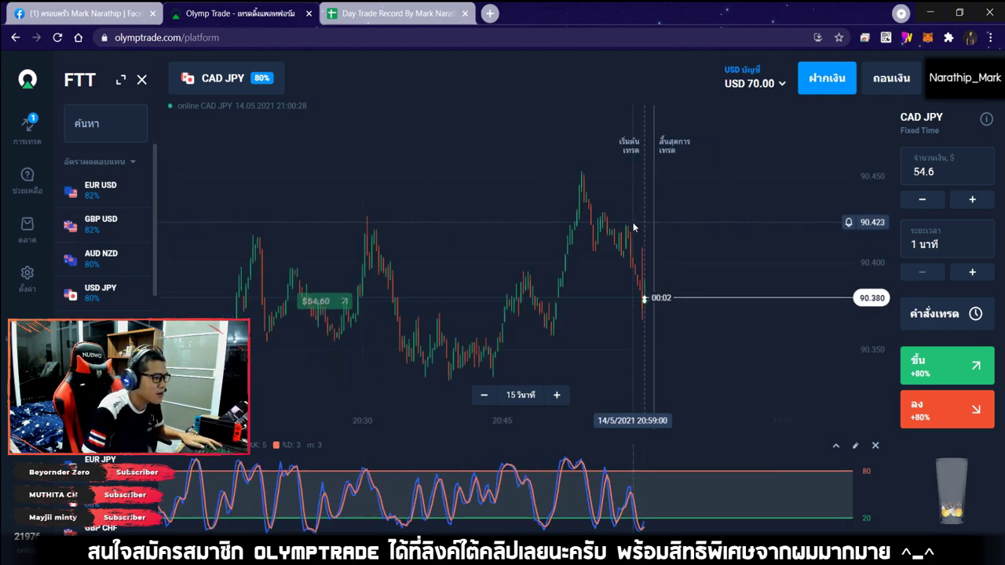
drag(634, 250, 744, 245)
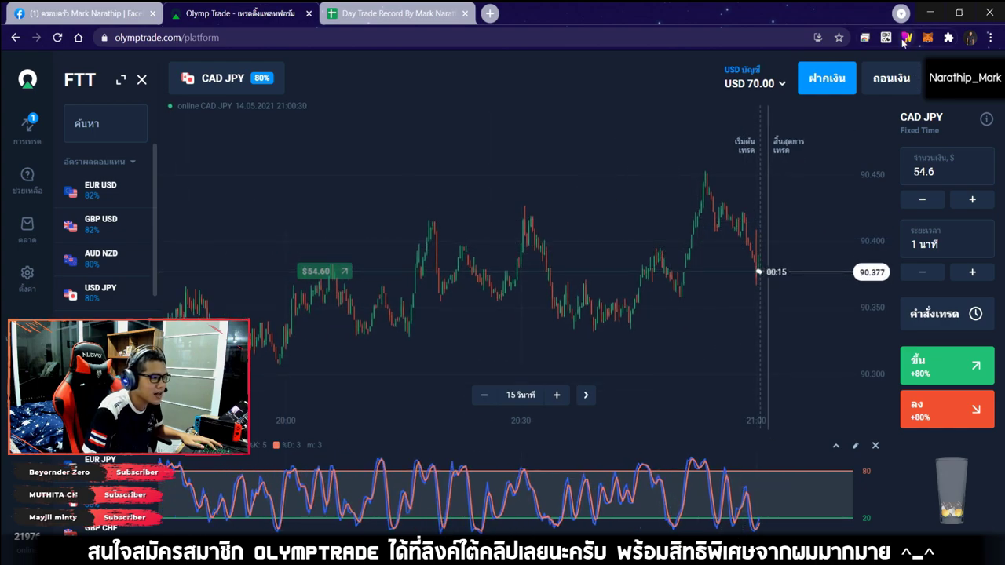
key(ctrl+alt+g)
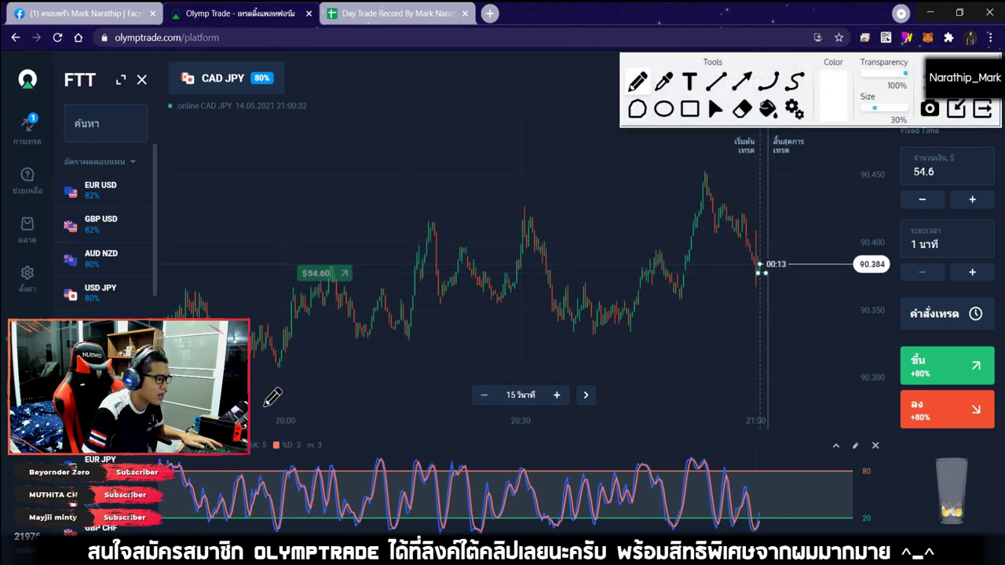
mouse_move(306, 388)
mouse_down()
mouse_move(733, 317)
mouse_move(704, 343)
mouse_up()
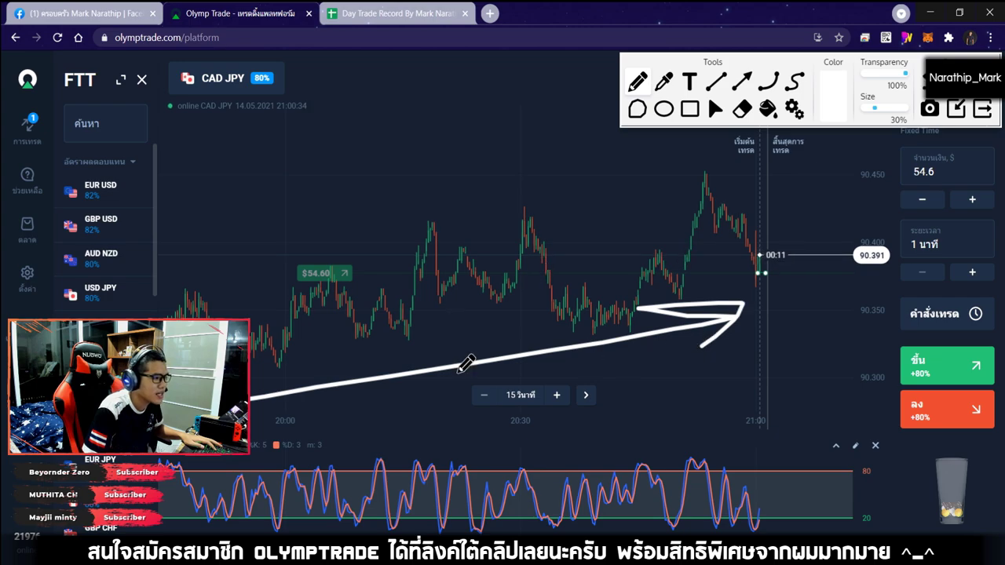
Step: Clear the drawing, mark the CAD JPY decline and expected rebound with arrows on close-up candles, circle the oscillator's low, and end the annotation
click(715, 108)
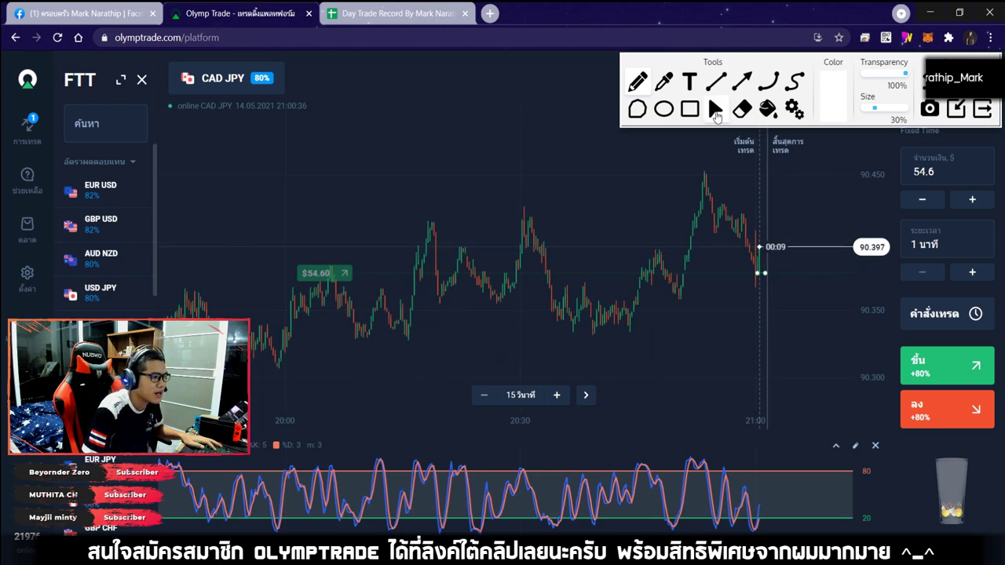
scroll(759, 278, up, 5)
key(p)
drag(711, 379, 740, 226)
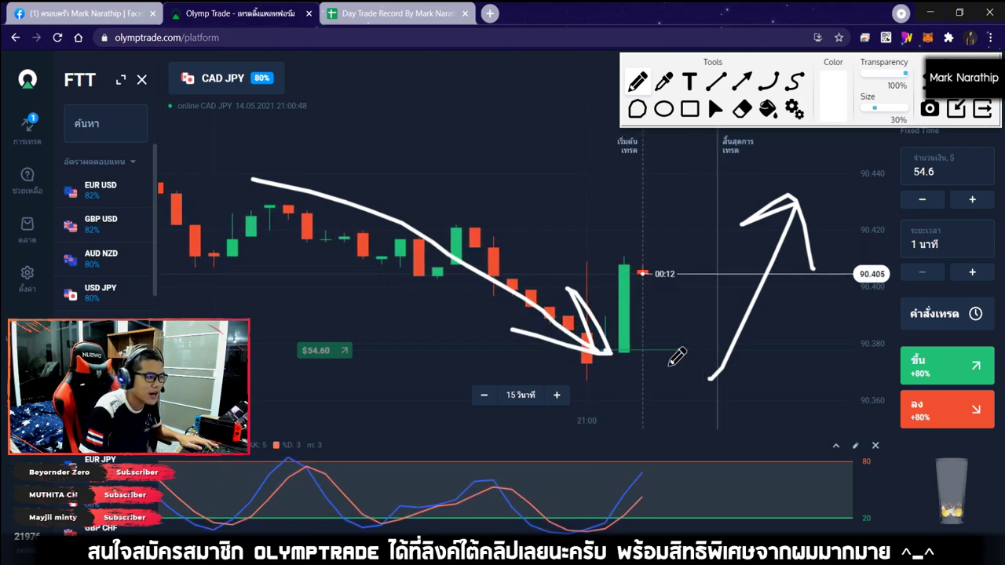
mouse_move(667, 367)
mouse_down()
mouse_move(738, 173)
mouse_move(750, 223)
mouse_up()
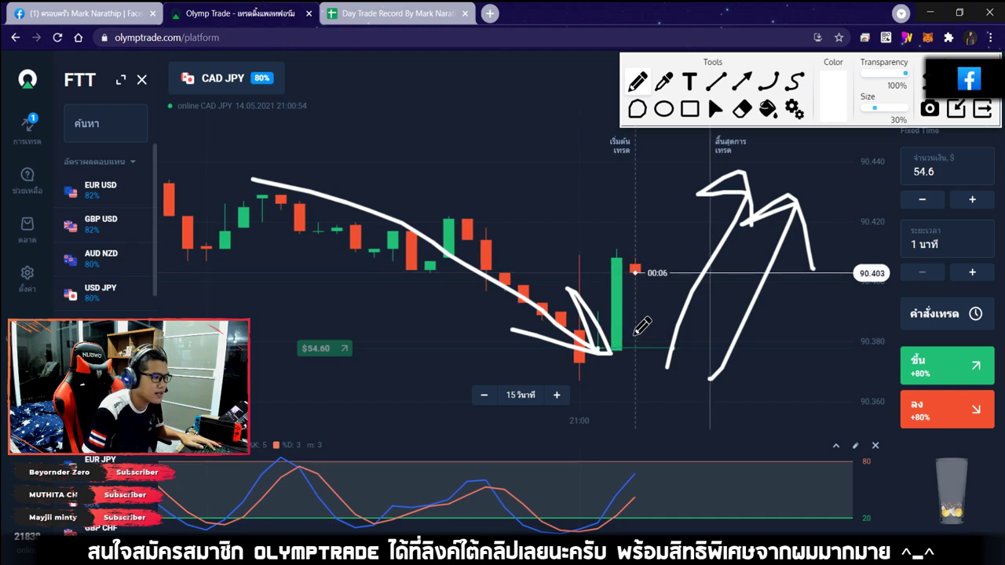
drag(595, 511, 556, 507)
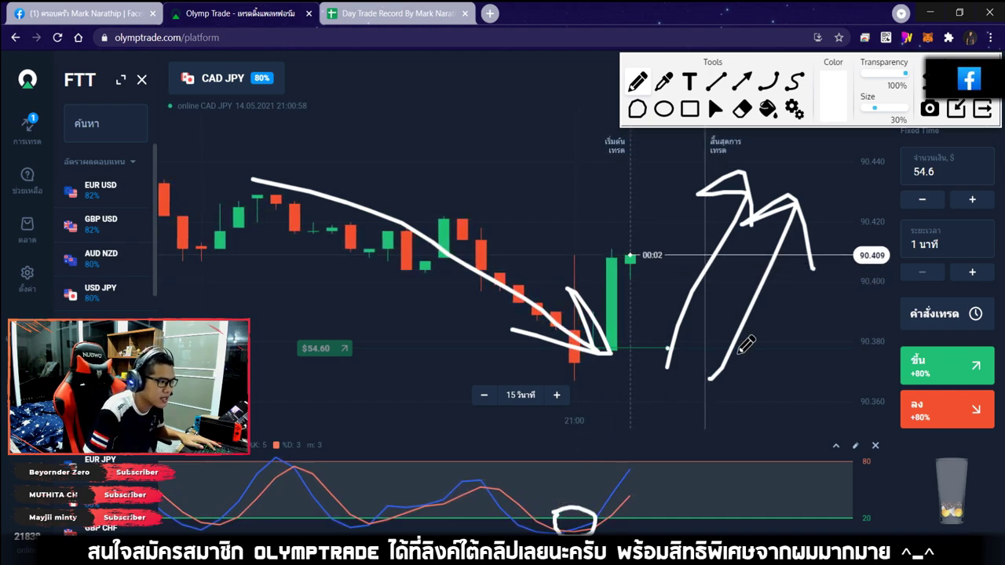
mouse_move(758, 432)
mouse_down()
mouse_move(831, 267)
mouse_move(849, 308)
mouse_up()
key(Escape)
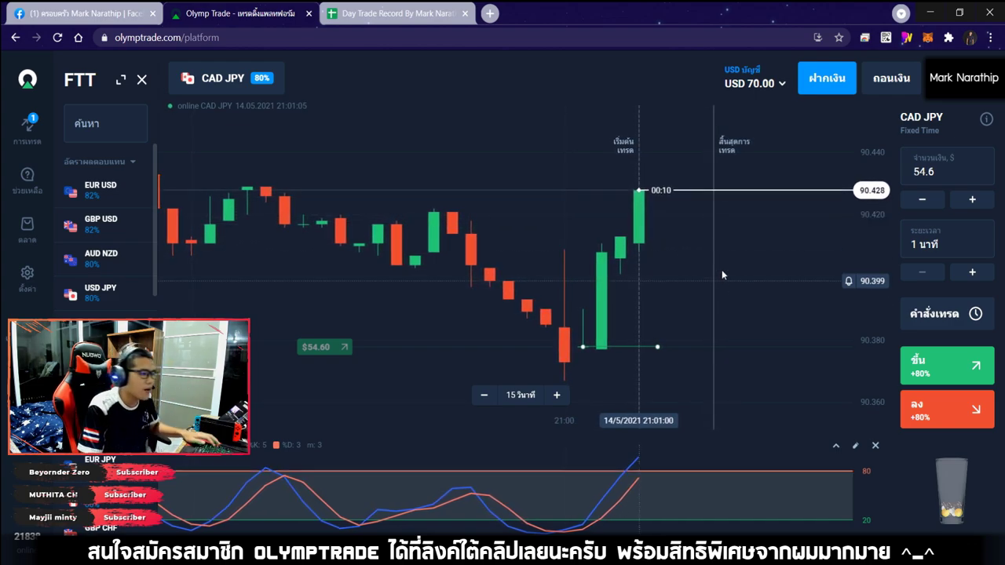
Step: Switch back to the day-trade log and record trade 2 as a win (ชนะ) with an 80 percent profit rate
scroll(646, 243, down, 3)
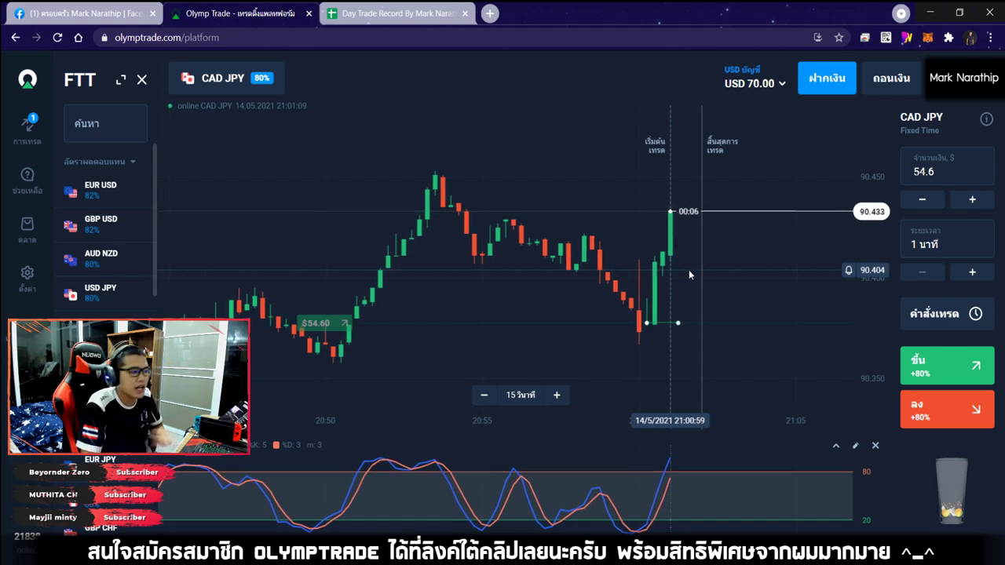
scroll(667, 298, up, 4)
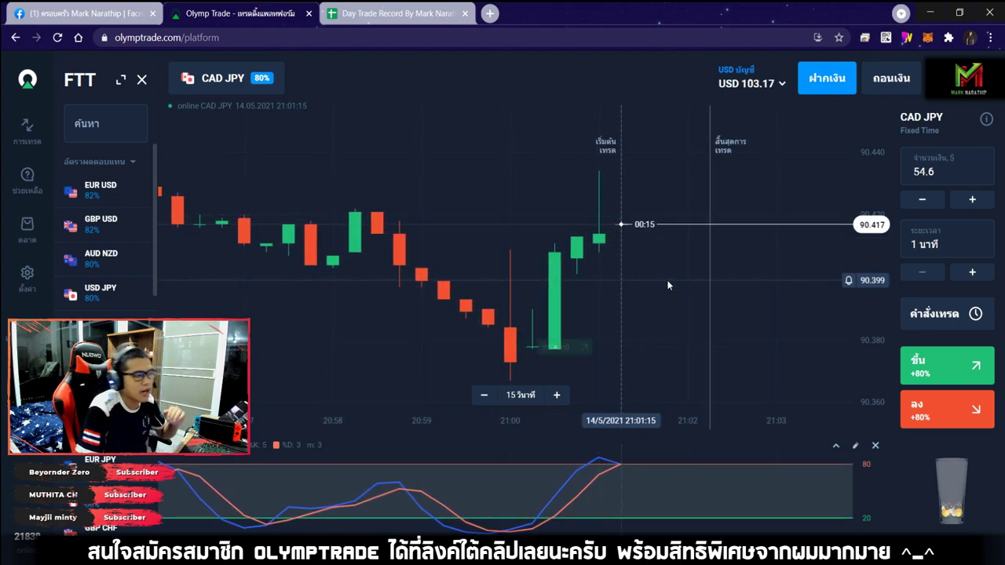
click(368, 13)
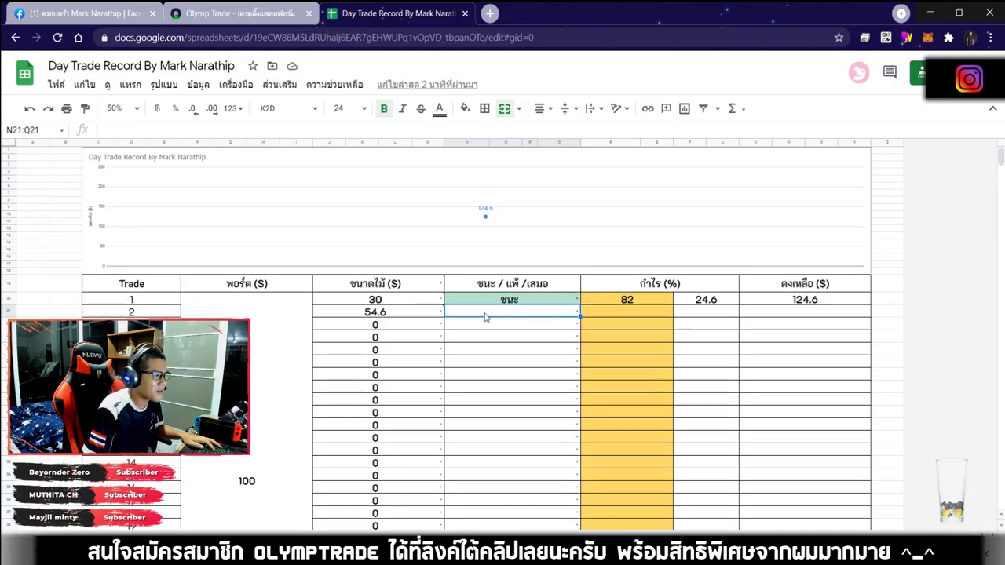
click(534, 319)
click(463, 332)
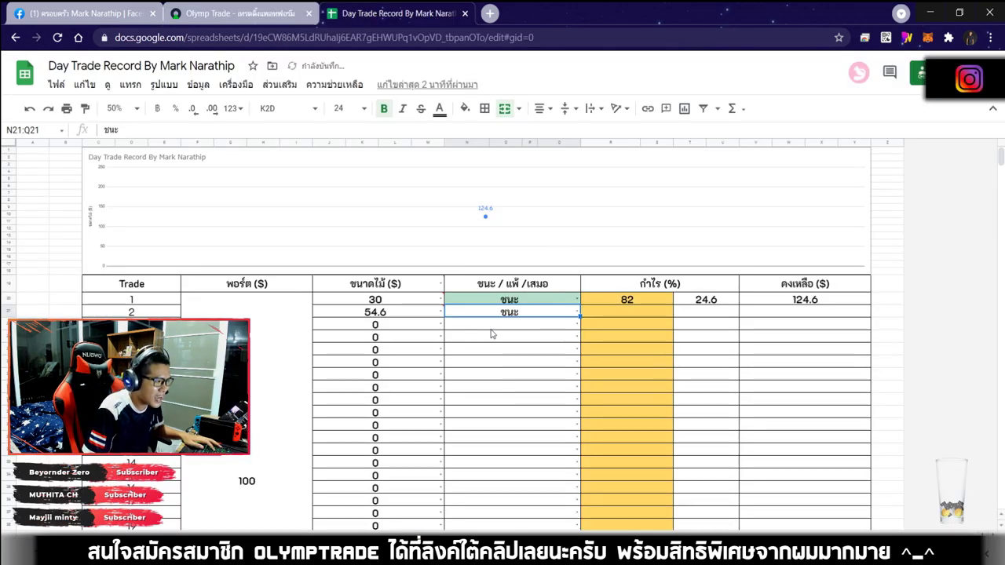
click(628, 312)
text(80)
key(Return)
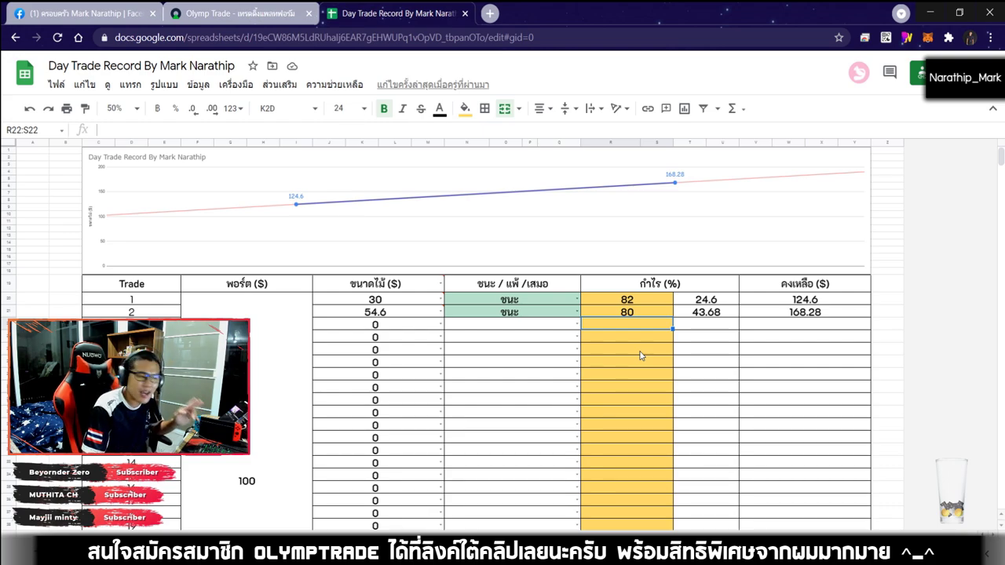
Step: Examine the stakes and profits of trades 1 and 2 and the total profit in the log's summary row
click(708, 313)
scroll(704, 333, down, 10)
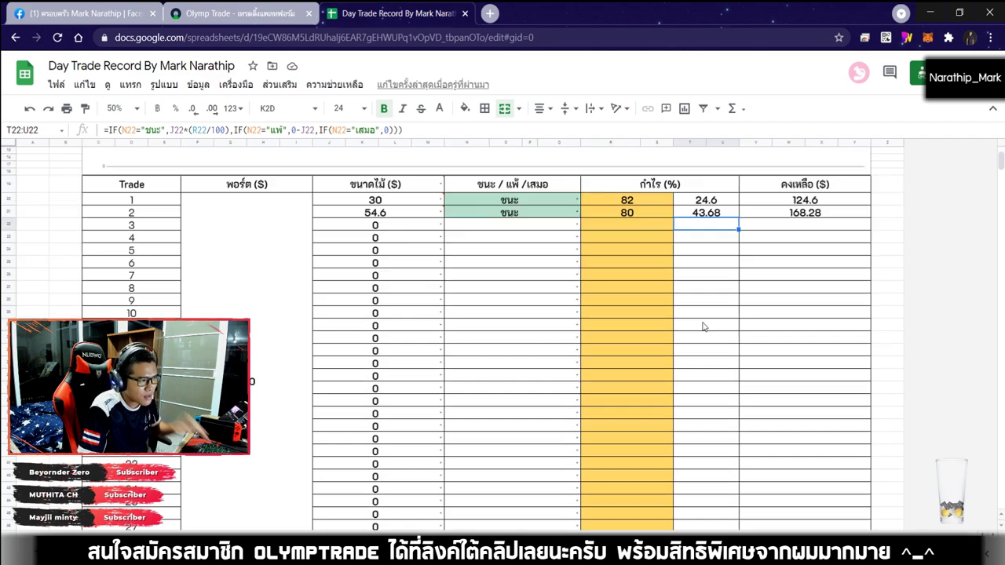
scroll(703, 314, up, 10)
scroll(704, 314, down, 10)
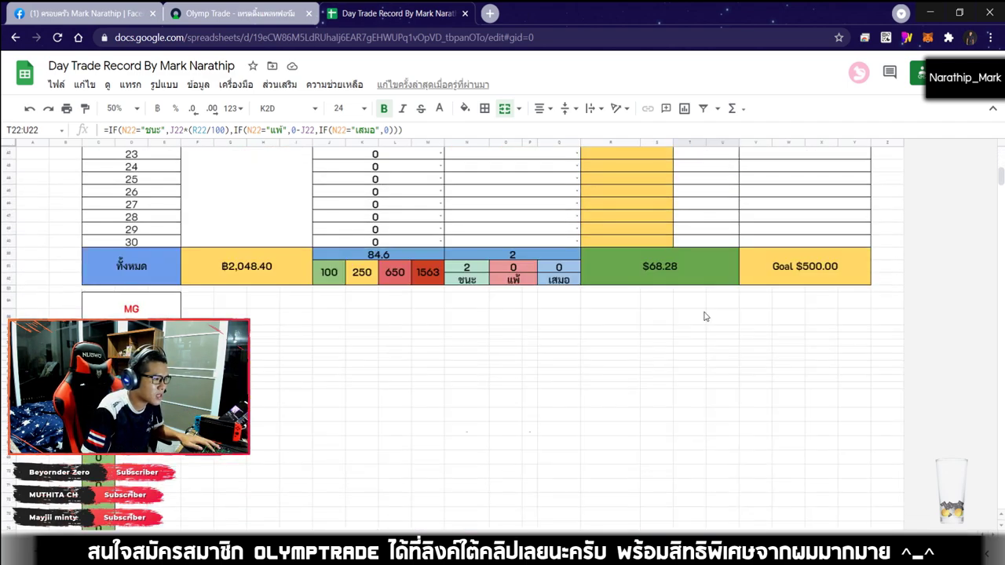
click(665, 279)
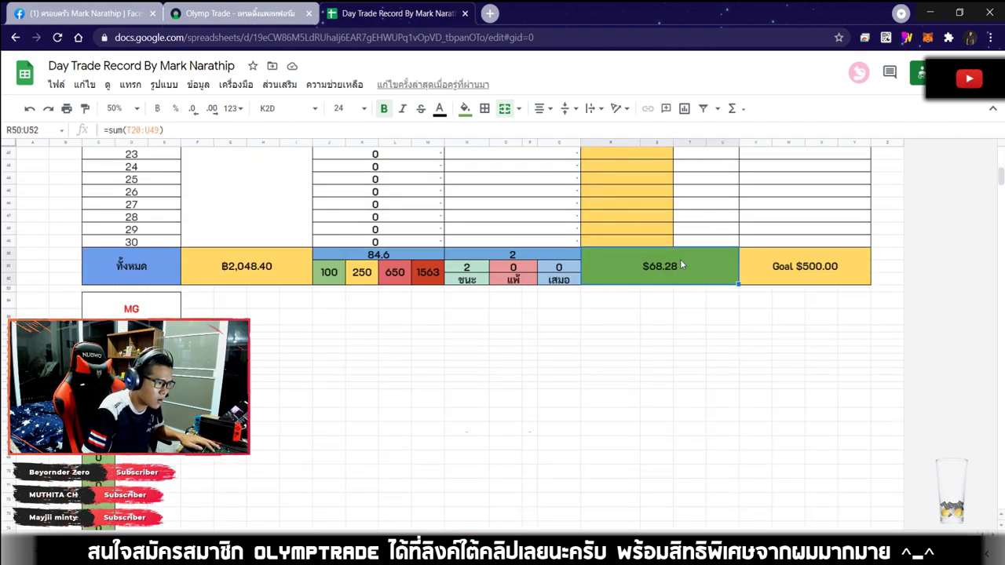
scroll(699, 293, up, 5)
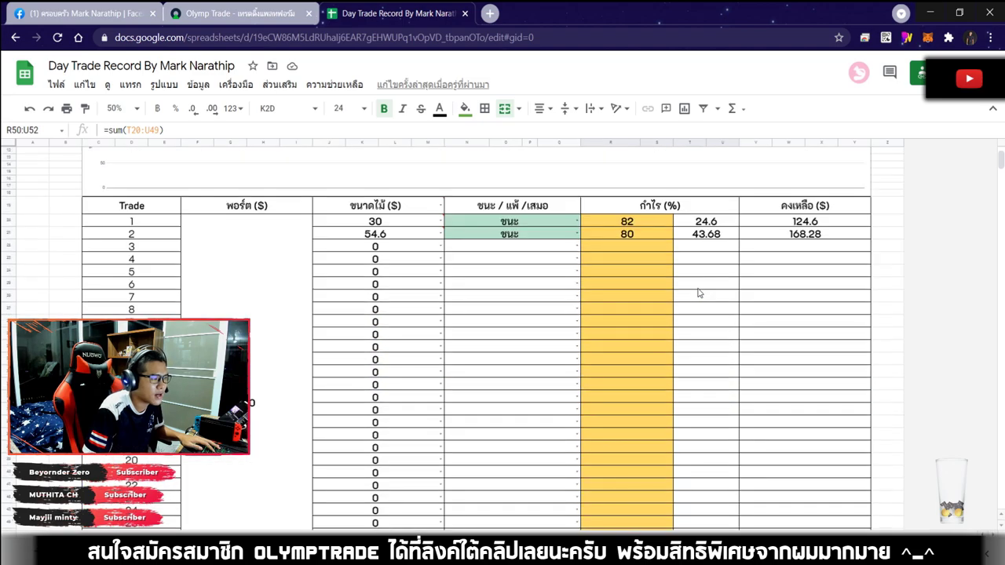
click(702, 222)
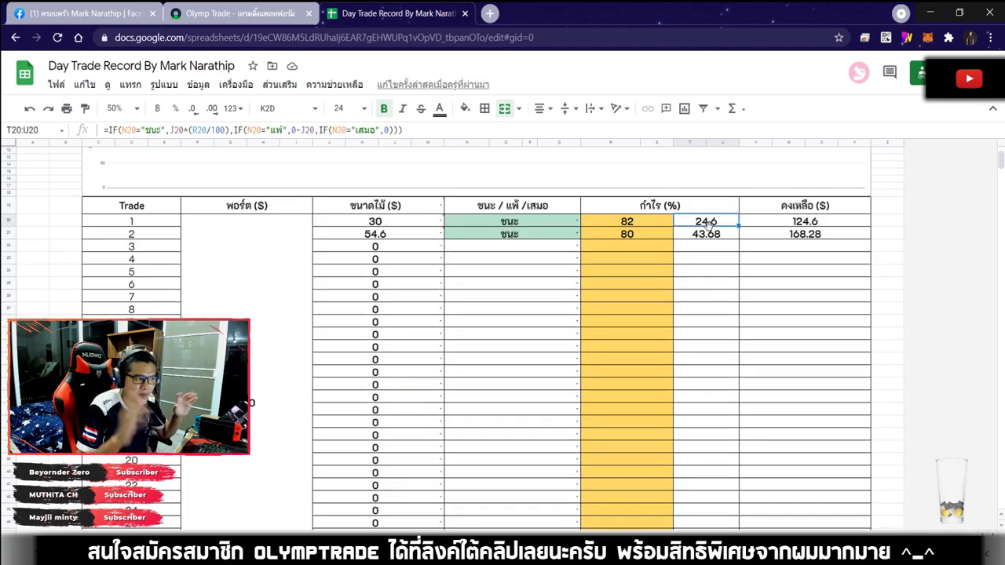
click(385, 222)
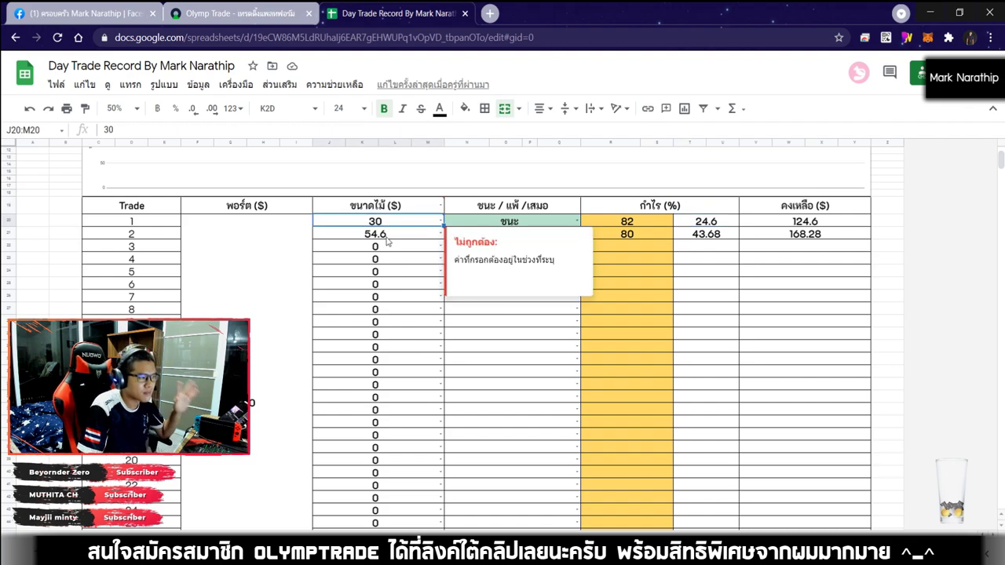
click(385, 234)
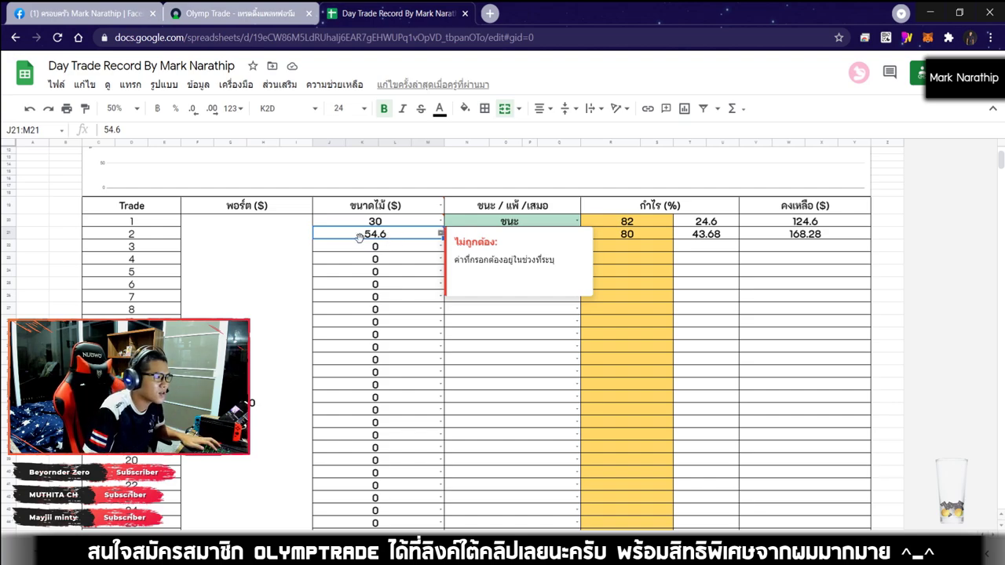
click(730, 237)
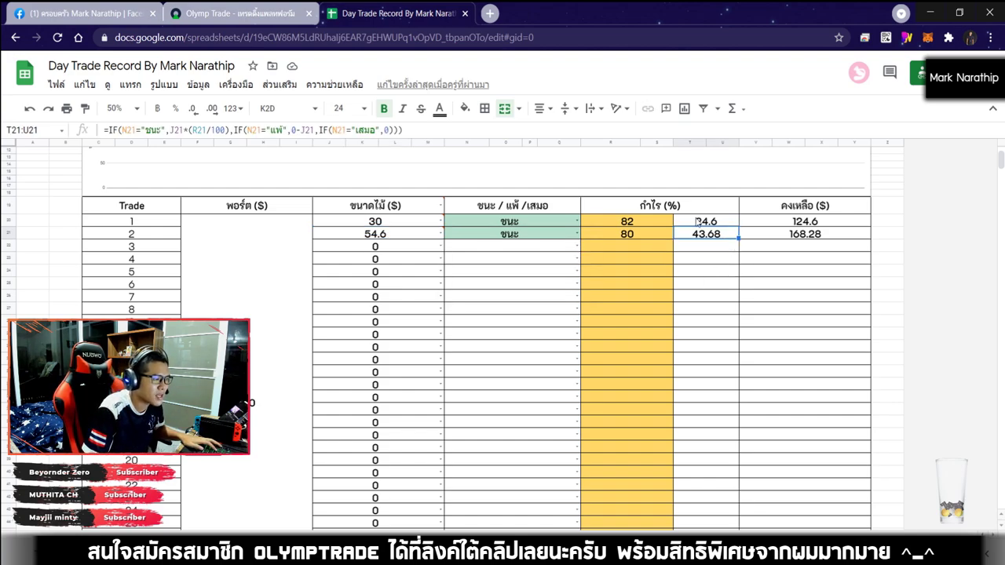
scroll(698, 223, down, 5)
click(673, 271)
scroll(665, 288, up, 5)
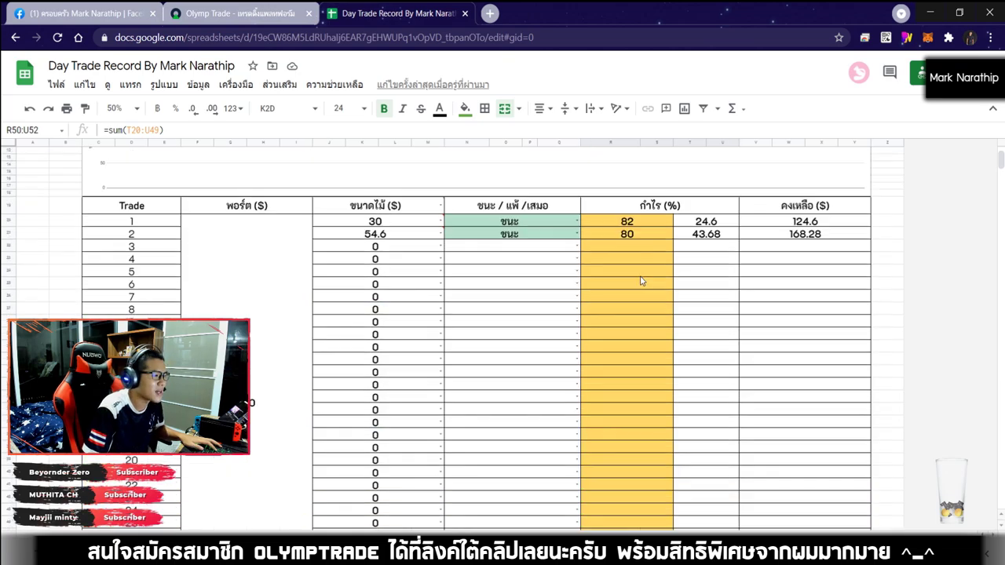
Step: Set trade 3's stake to trade 2's stake plus its profit with the formula =J21+T21
click(419, 246)
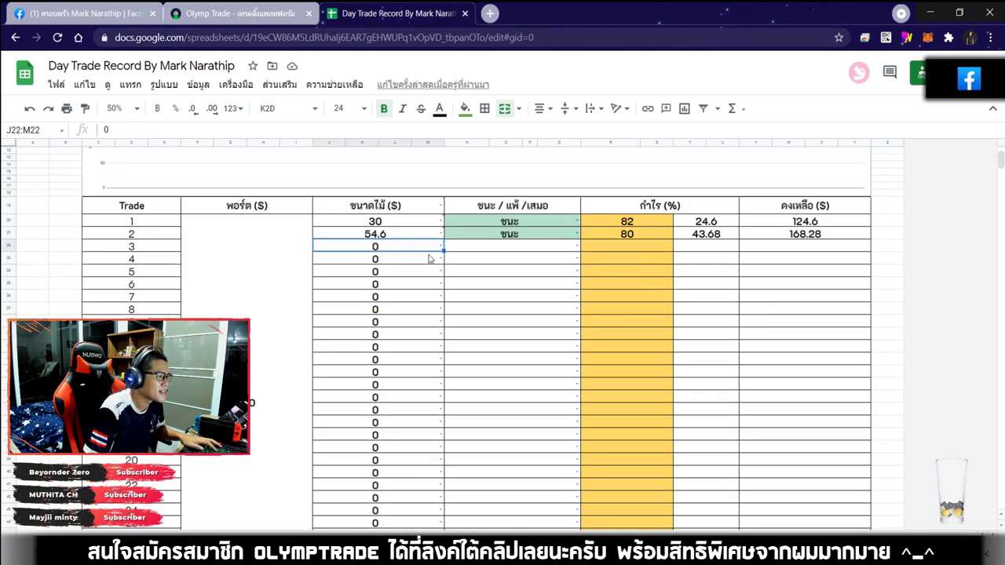
text(=)
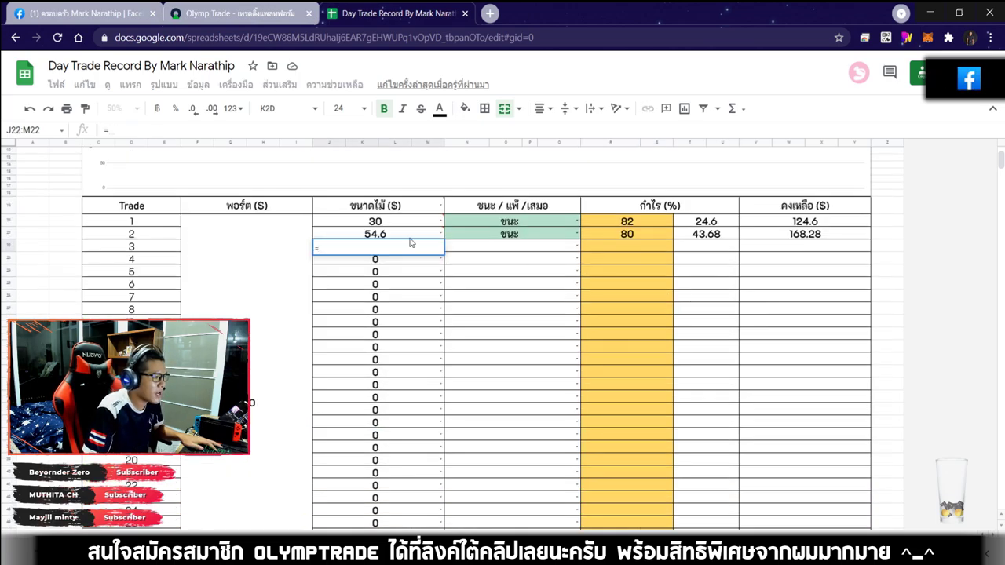
click(401, 234)
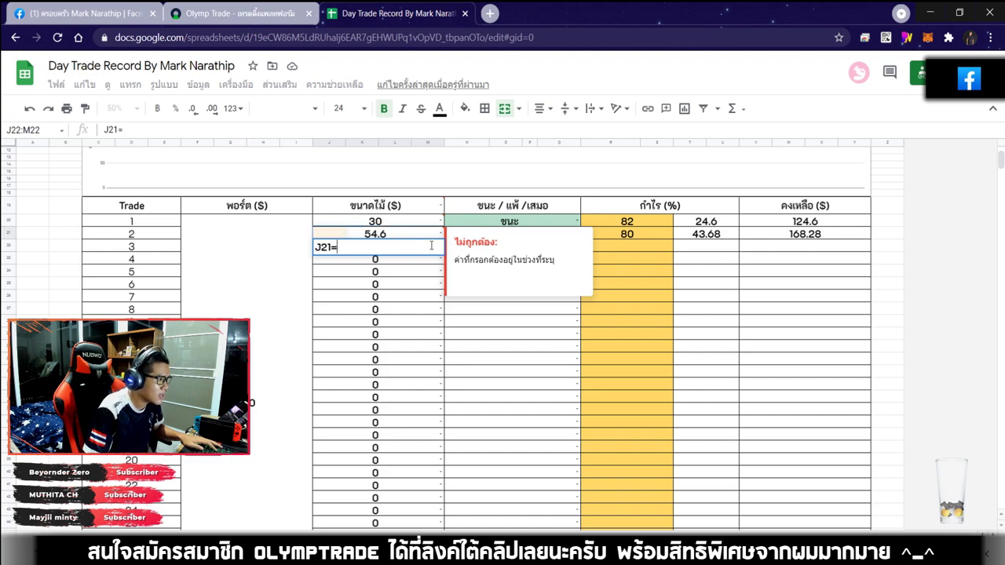
key(Return)
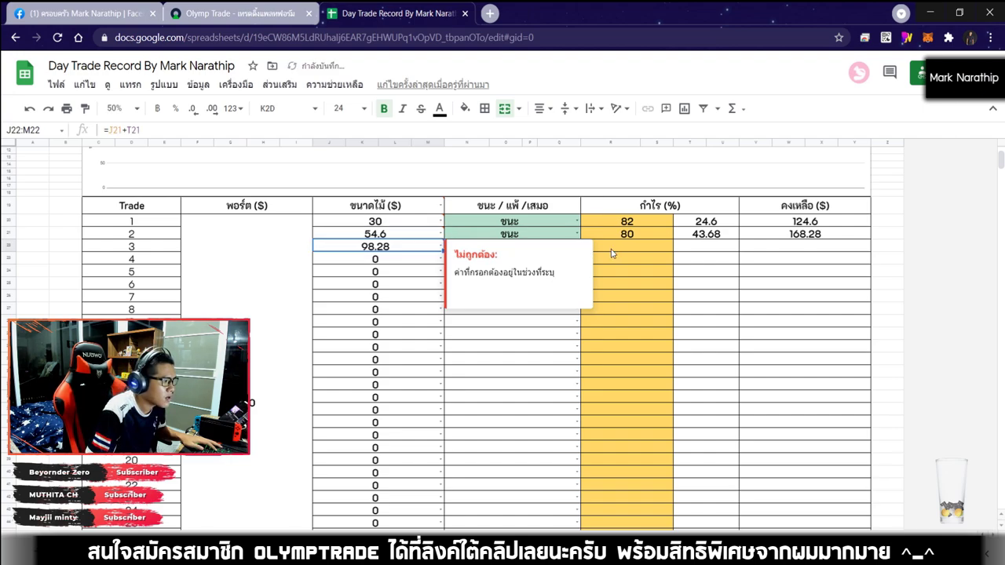
Step: Review trade 3's stake formula and its empty result cell in the day-trade log
click(514, 250)
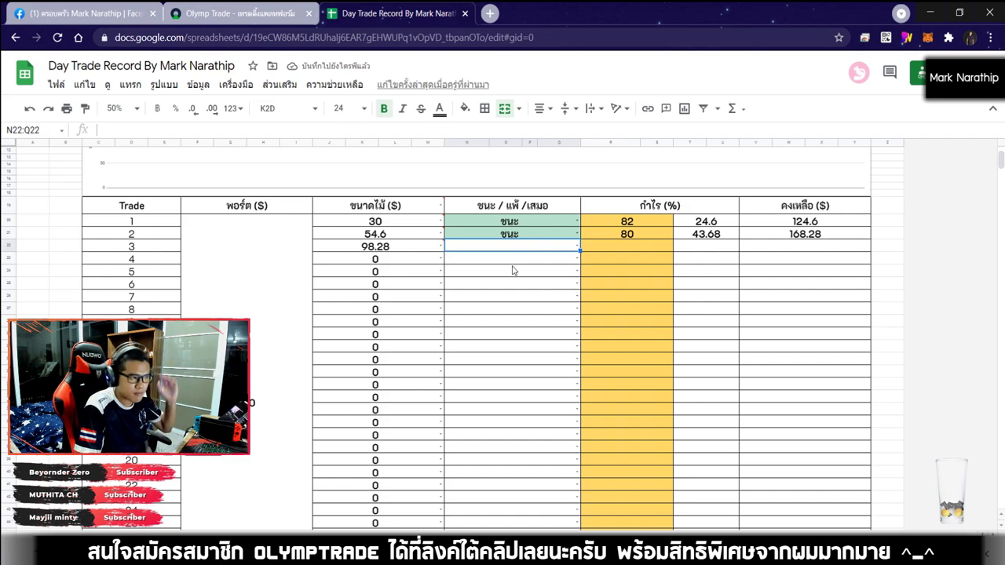
scroll(481, 269, up, 1)
scroll(419, 271, down, 2)
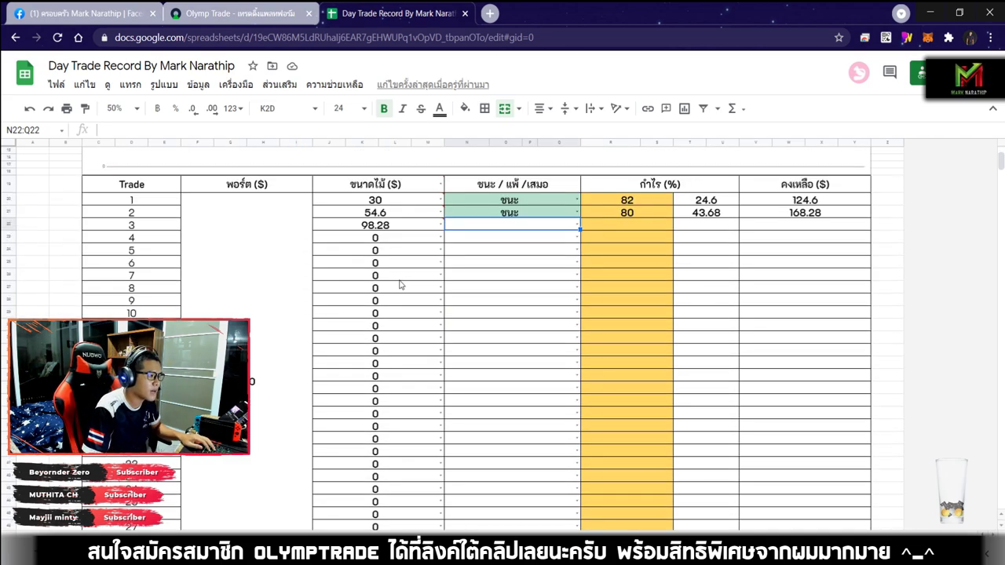
click(371, 226)
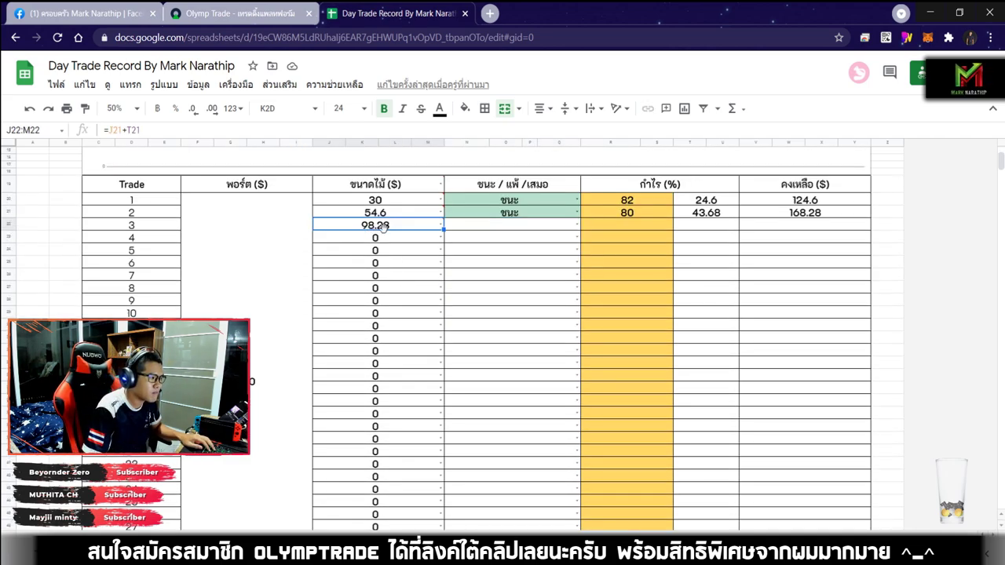
click(489, 232)
click(399, 233)
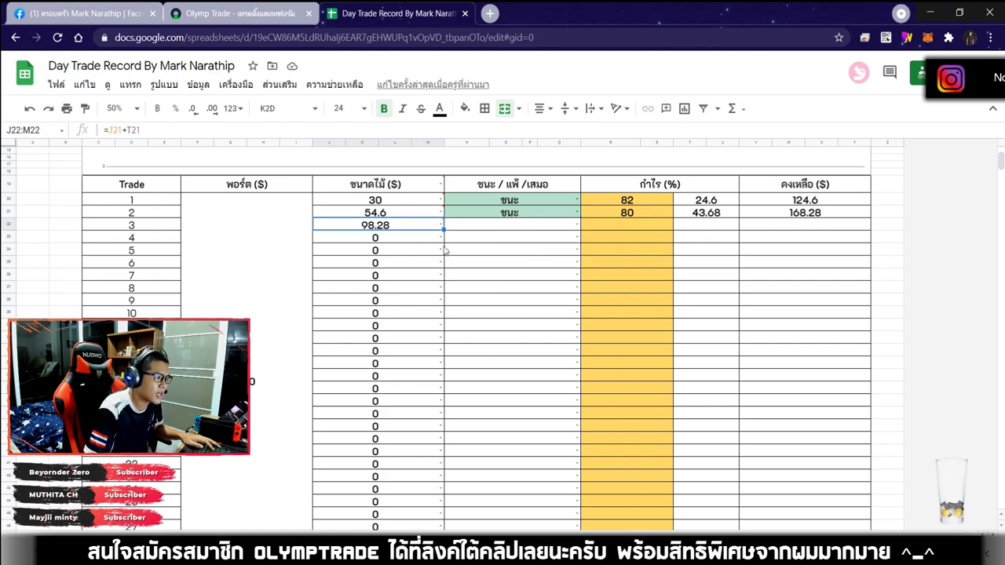
click(500, 228)
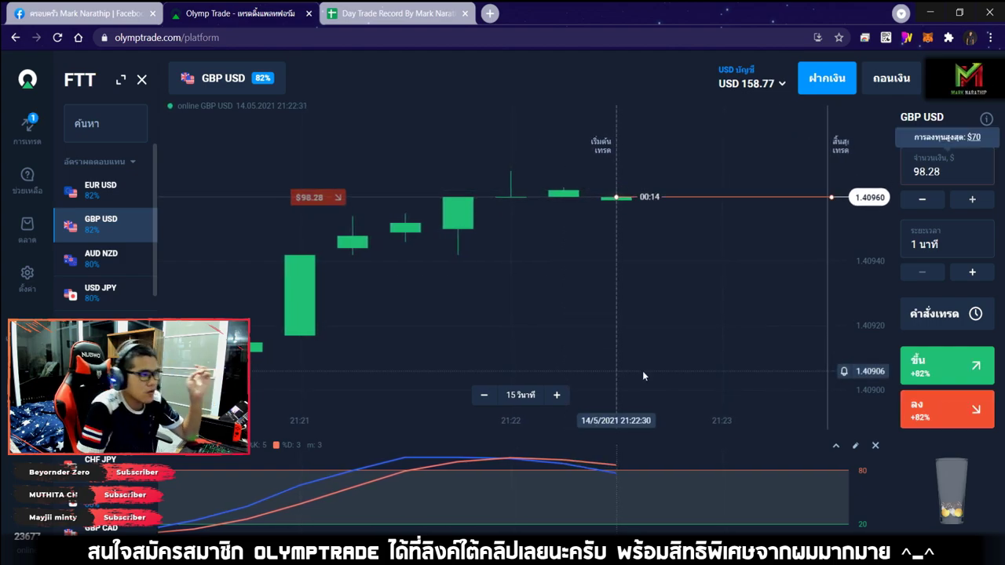
Step: Annotate the wider GBP USD chart with a freehand white arrow falling along the overall downtrend
scroll(659, 277, down, 5)
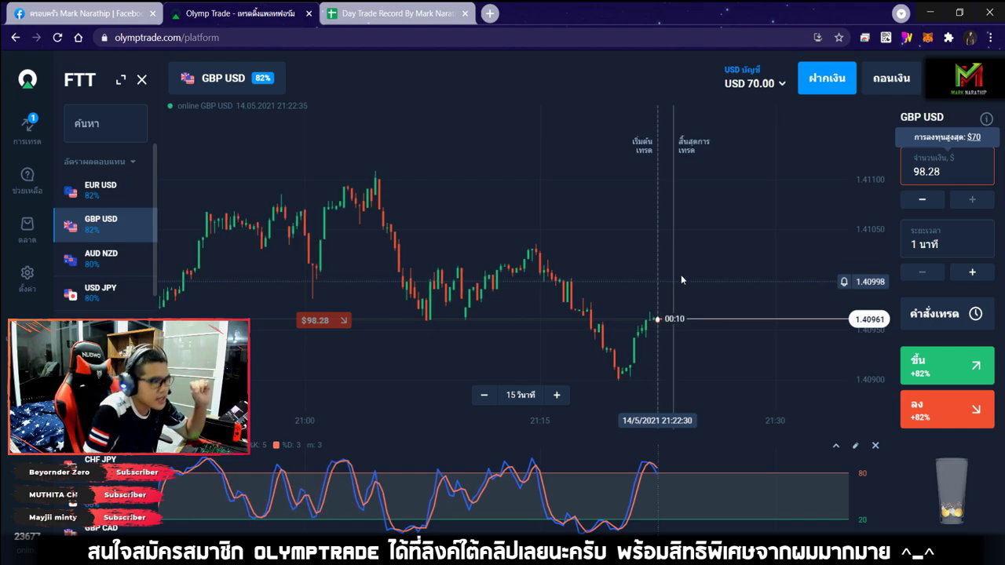
drag(678, 274, 710, 274)
scroll(702, 269, up, 2)
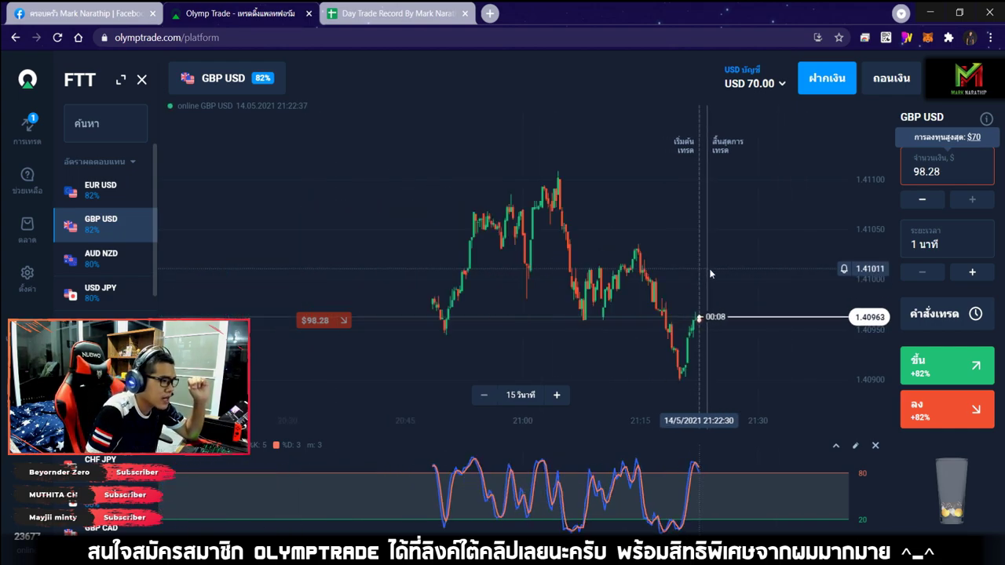
scroll(627, 264, down, 2)
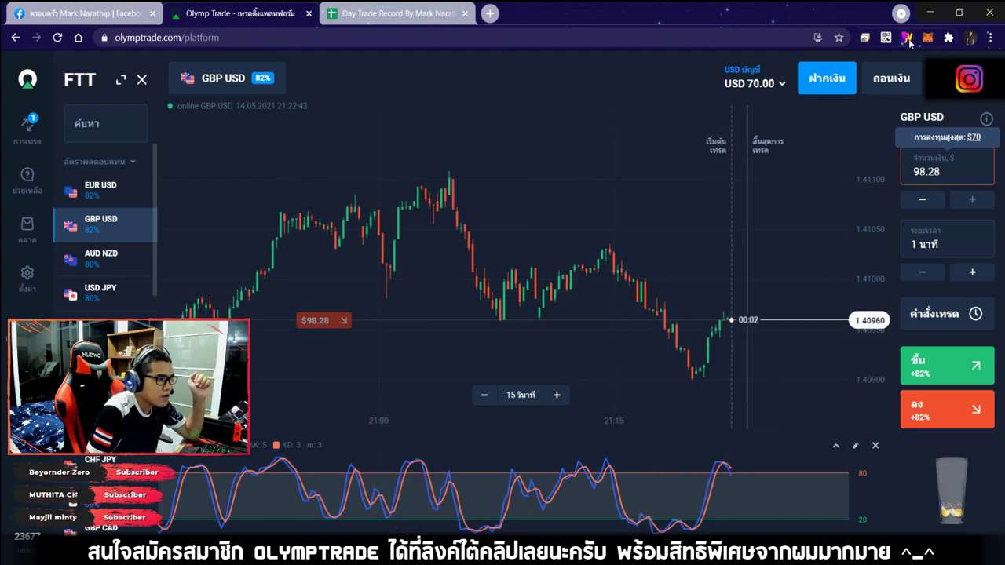
key(ctrl+alt+g)
click(633, 75)
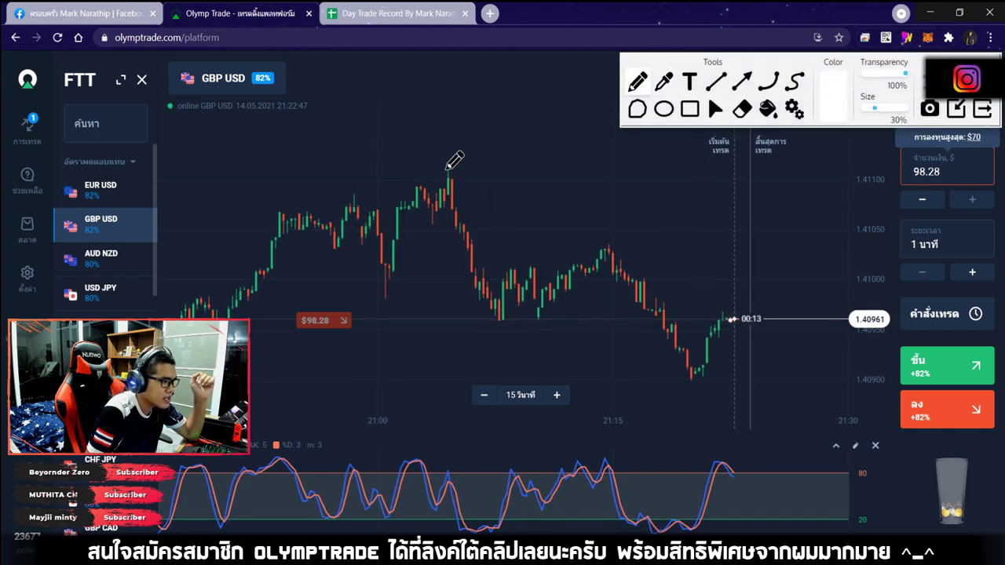
mouse_move(445, 169)
mouse_down()
mouse_move(657, 265)
mouse_move(774, 346)
mouse_up()
drag(756, 278, 776, 351)
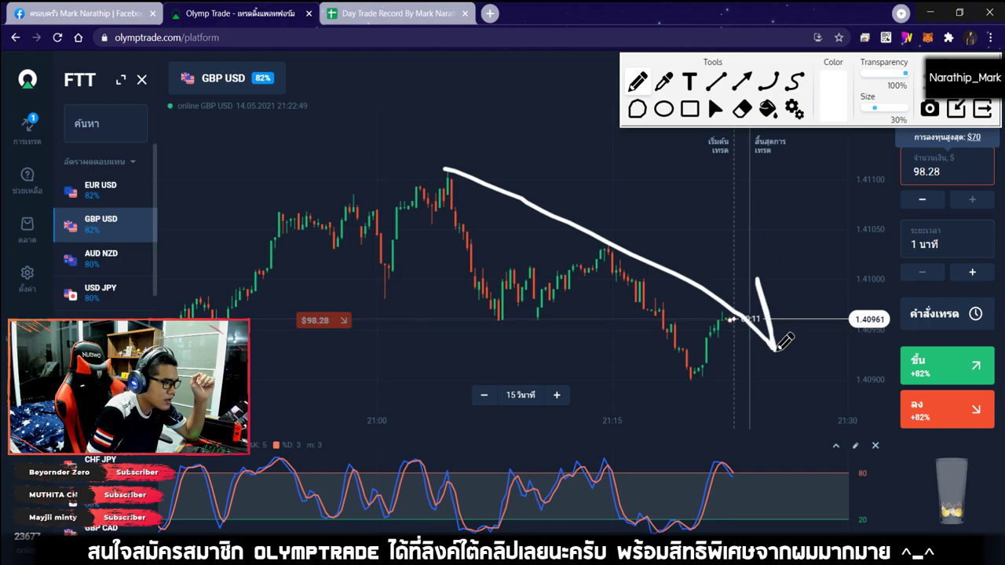
drag(693, 314, 774, 350)
Step: Clear the drawing and mark the close-up GBP USD candles with a rising arrow along the rebound and two falling arrows for the expected drop
click(715, 108)
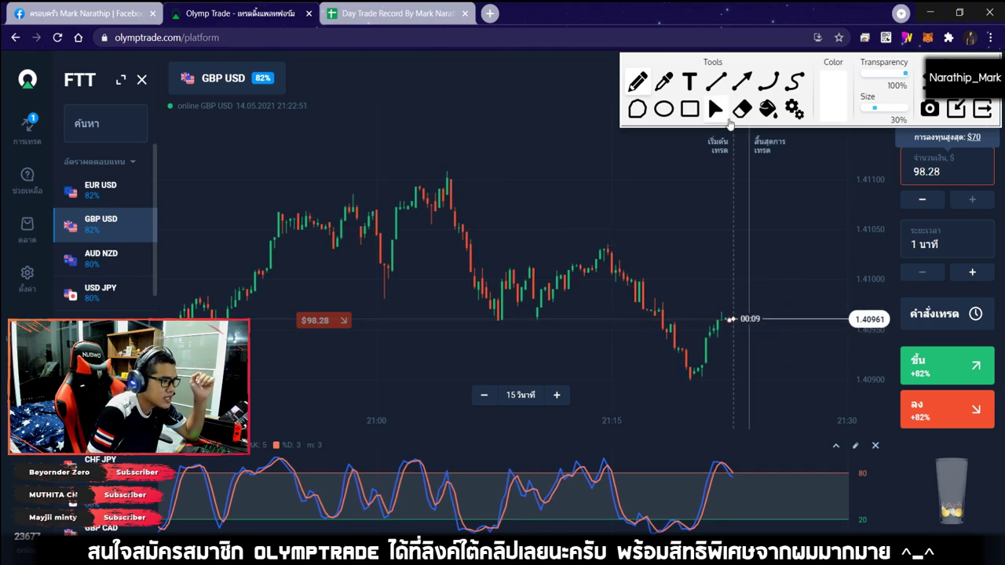
scroll(741, 319, up, 5)
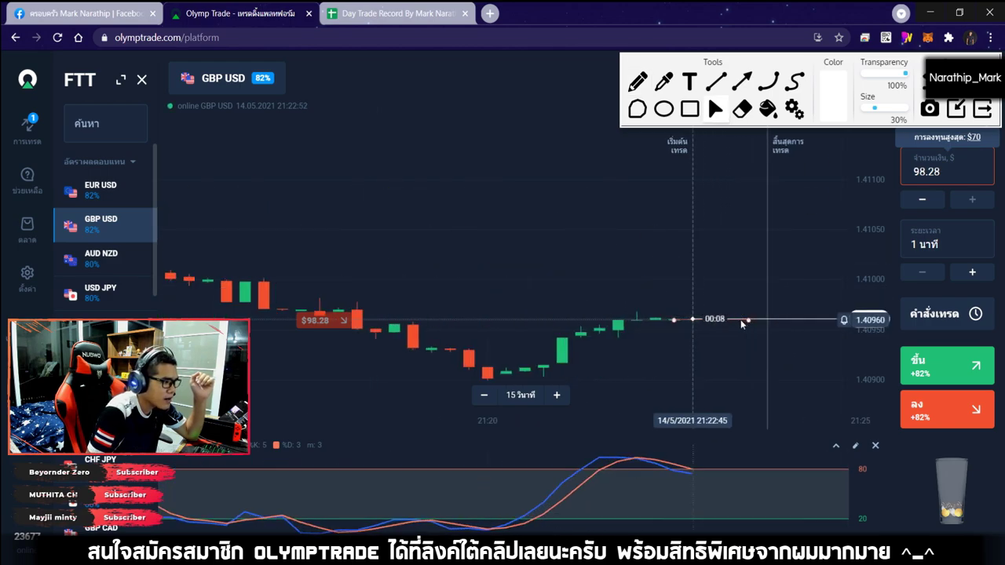
click(638, 81)
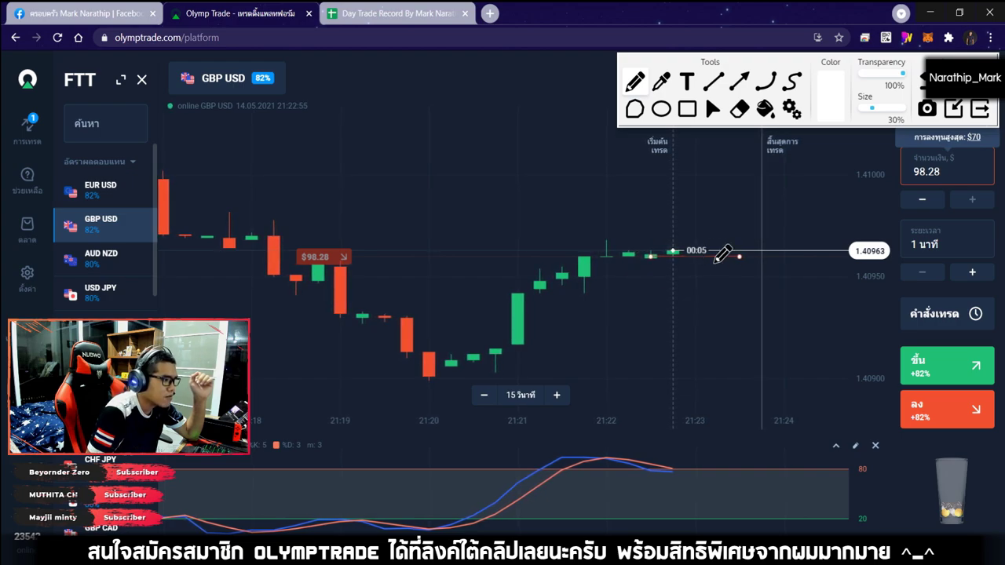
drag(713, 257, 828, 444)
mouse_move(817, 371)
mouse_down()
mouse_move(829, 450)
mouse_move(771, 414)
mouse_up()
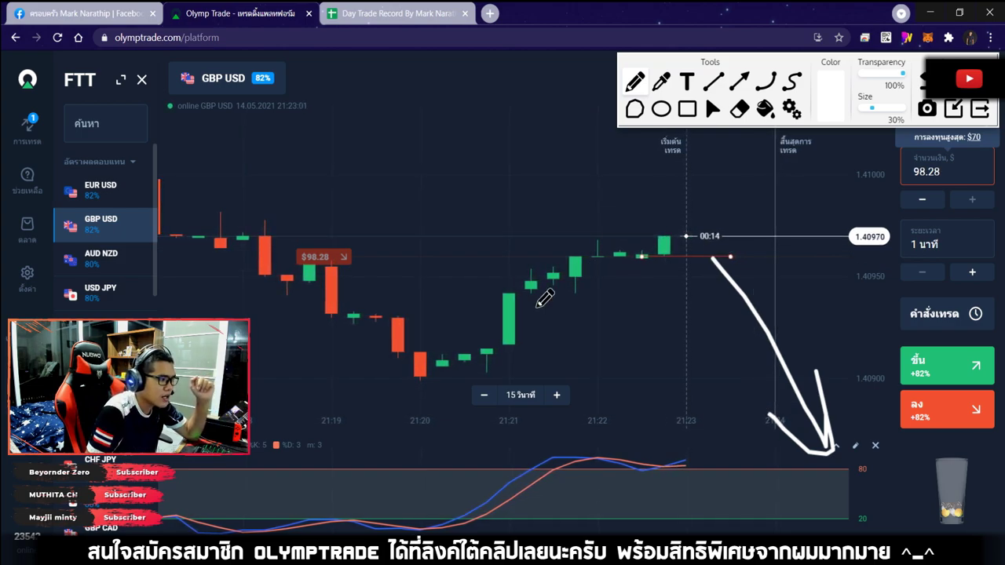
mouse_move(562, 288)
mouse_down()
mouse_move(606, 257)
mouse_move(594, 306)
mouse_up()
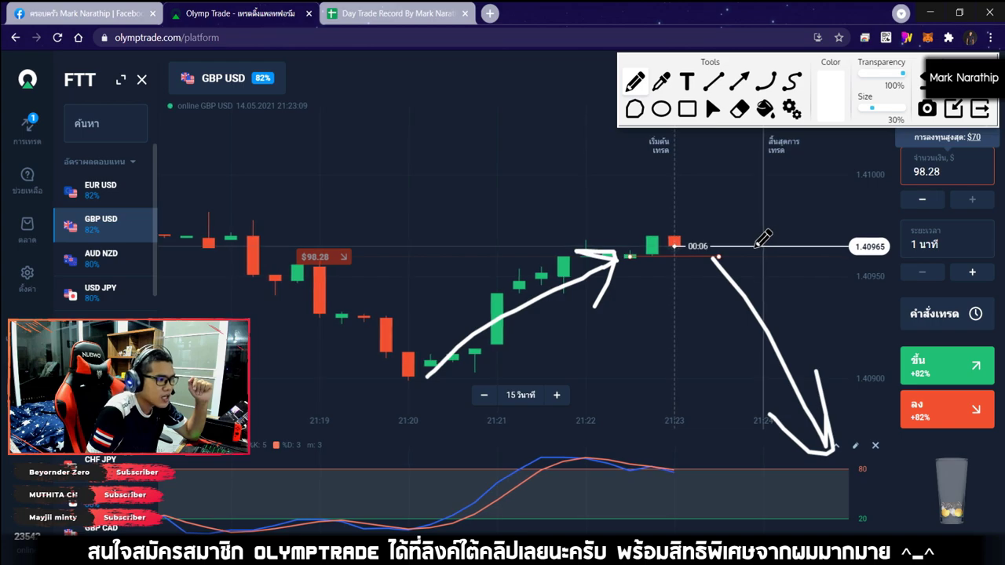
mouse_move(752, 248)
mouse_down()
mouse_move(875, 392)
mouse_move(892, 330)
mouse_up()
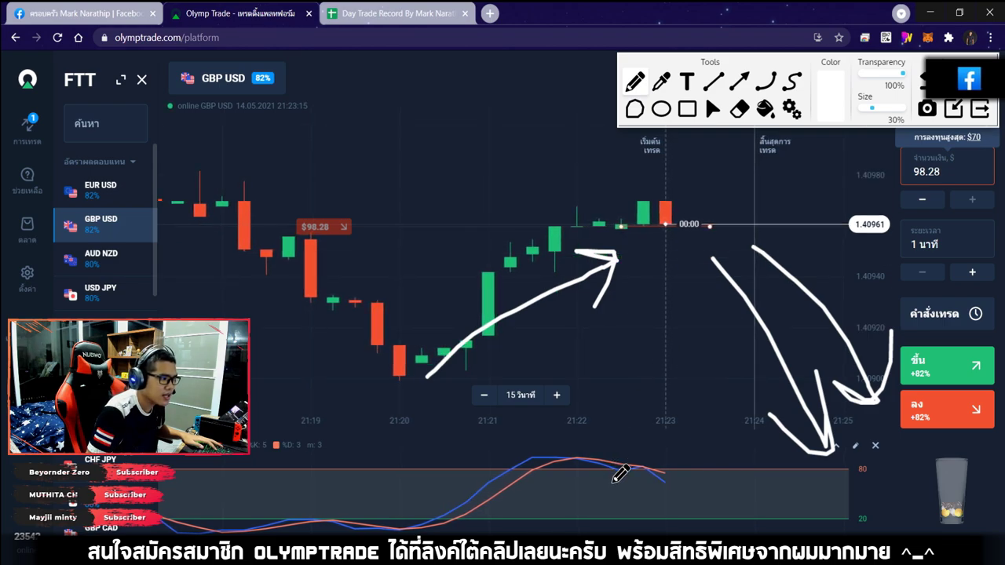
Step: Circle the oscillator's peak, draw a falling arrow below the latest GBP USD candles, and end the annotation
mouse_move(555, 444)
mouse_down()
mouse_move(552, 464)
mouse_move(554, 445)
mouse_up()
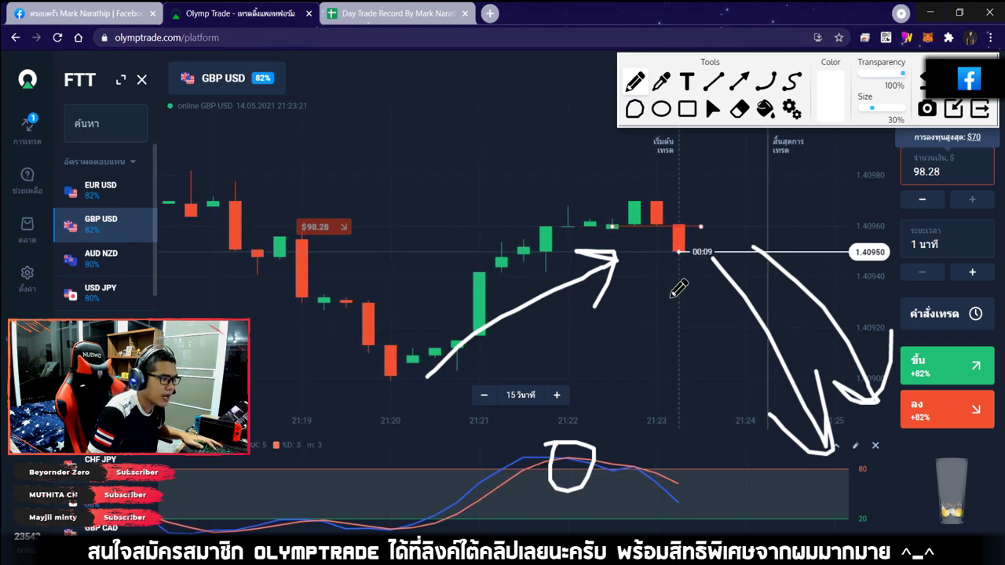
drag(654, 273, 745, 454)
drag(679, 416, 743, 369)
click(980, 108)
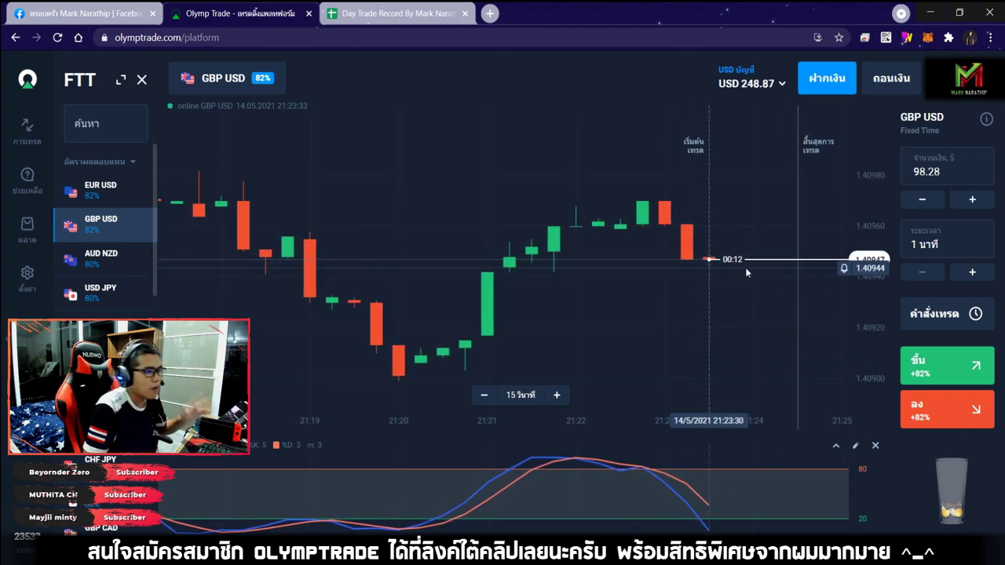
Step: Switch back to the day-trade log and record trade 3 as a win (ชนะ) with an 82 percent profit rate
click(409, 25)
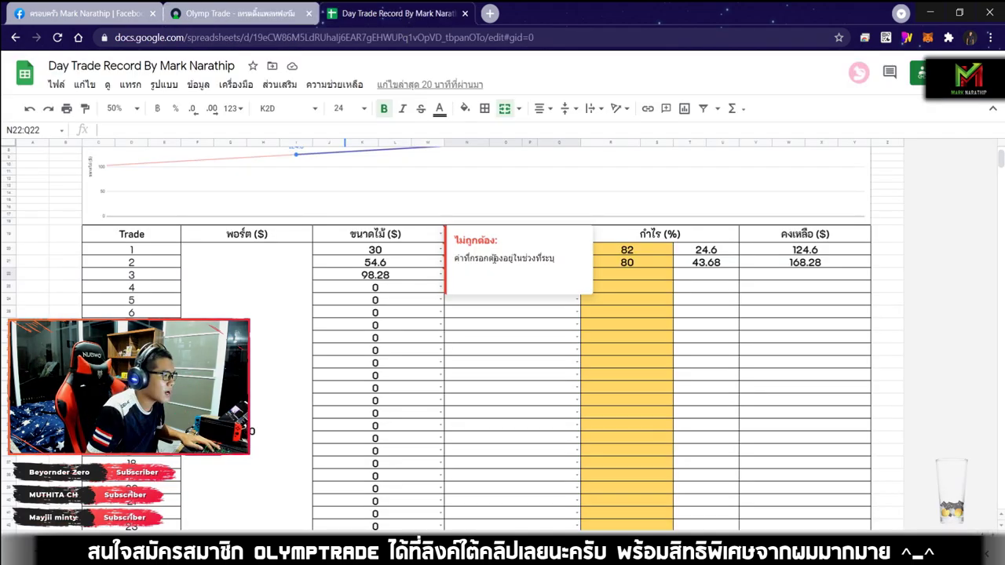
double_click(528, 276)
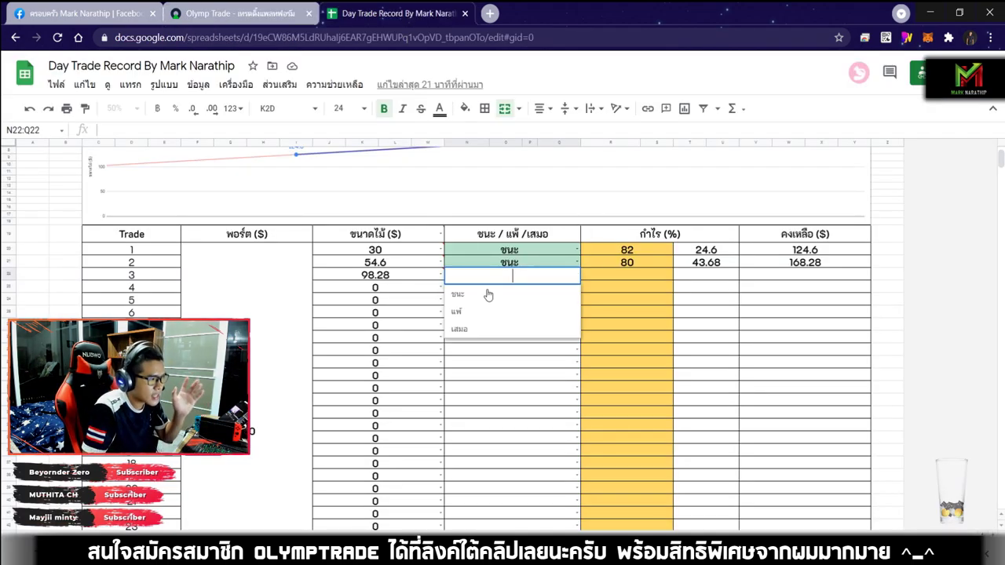
click(488, 295)
click(638, 276)
text(82)
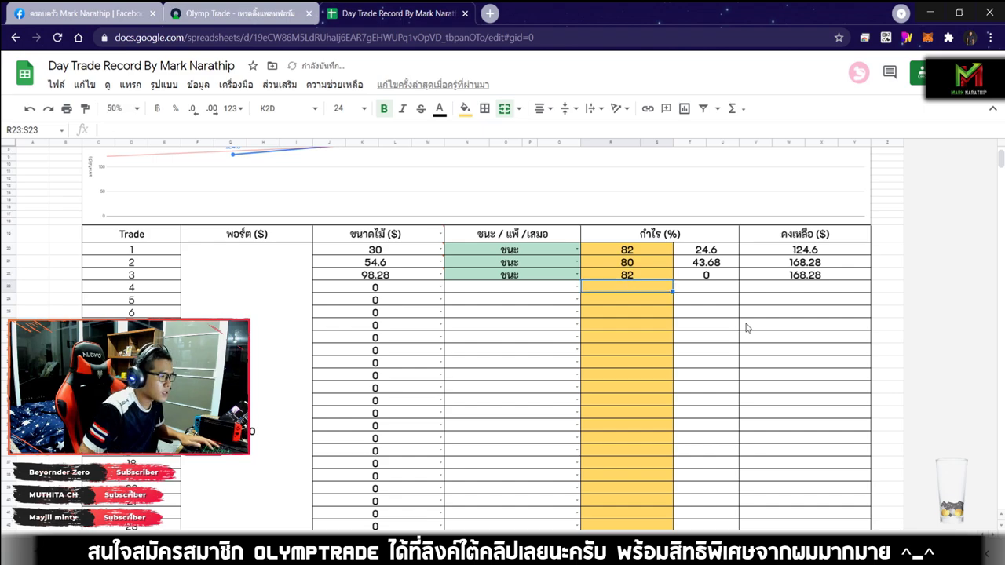
key(Return)
scroll(792, 301, up, 1)
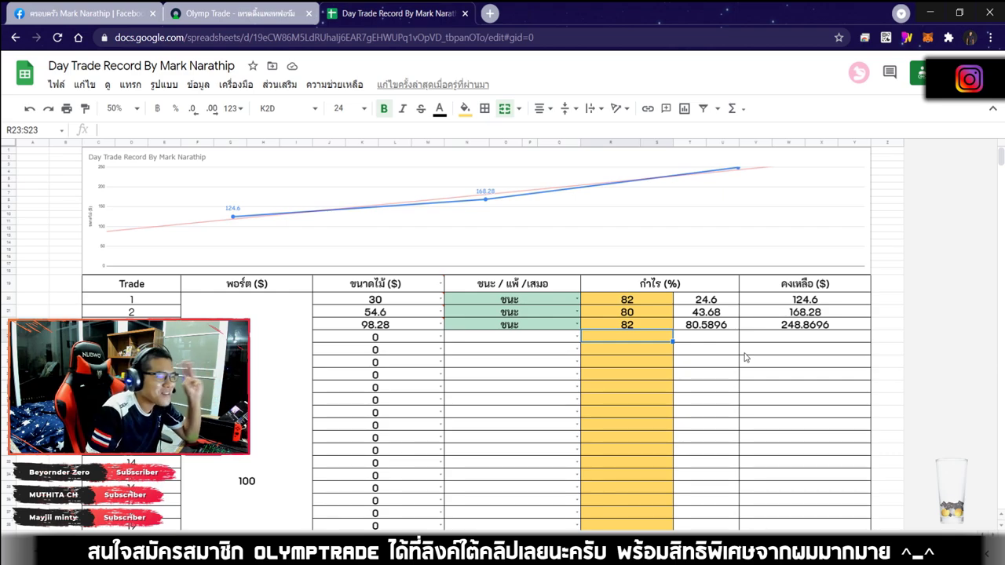
Step: Examine the log's trade 3 remaining balance and total profit, comparing them with the Olymp Trade account balance
scroll(745, 357, down, 3)
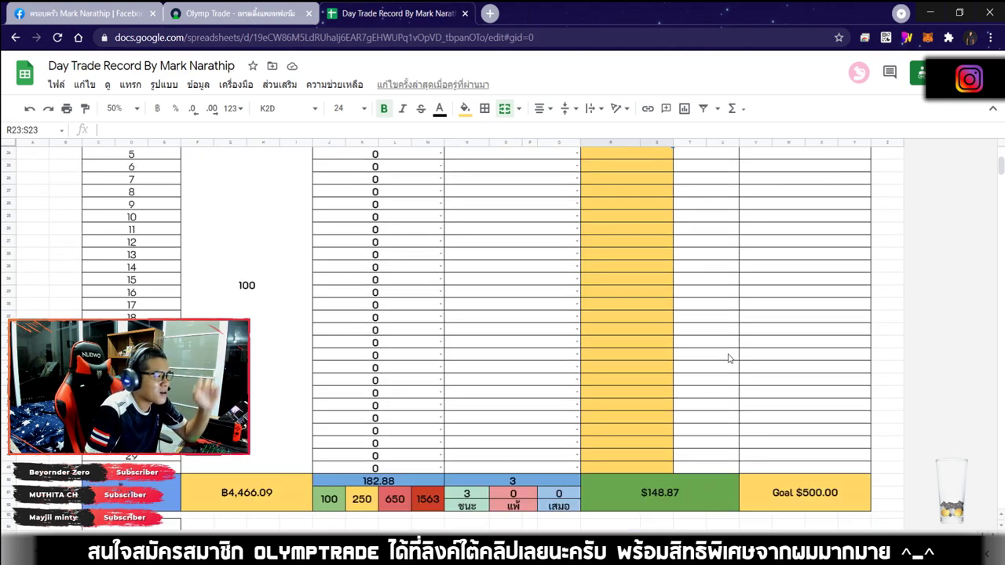
scroll(714, 353, up, 2)
scroll(702, 335, up, 2)
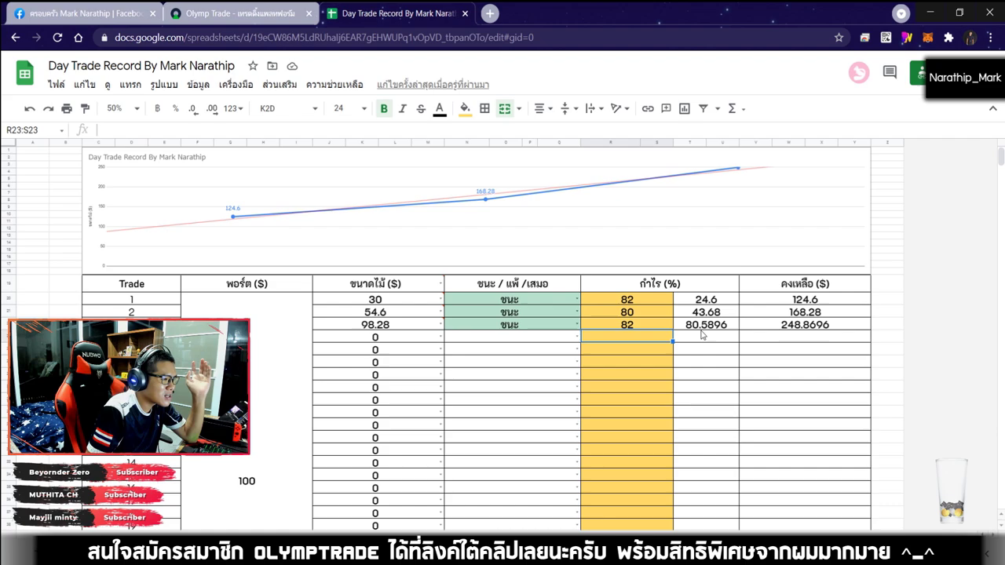
click(251, 14)
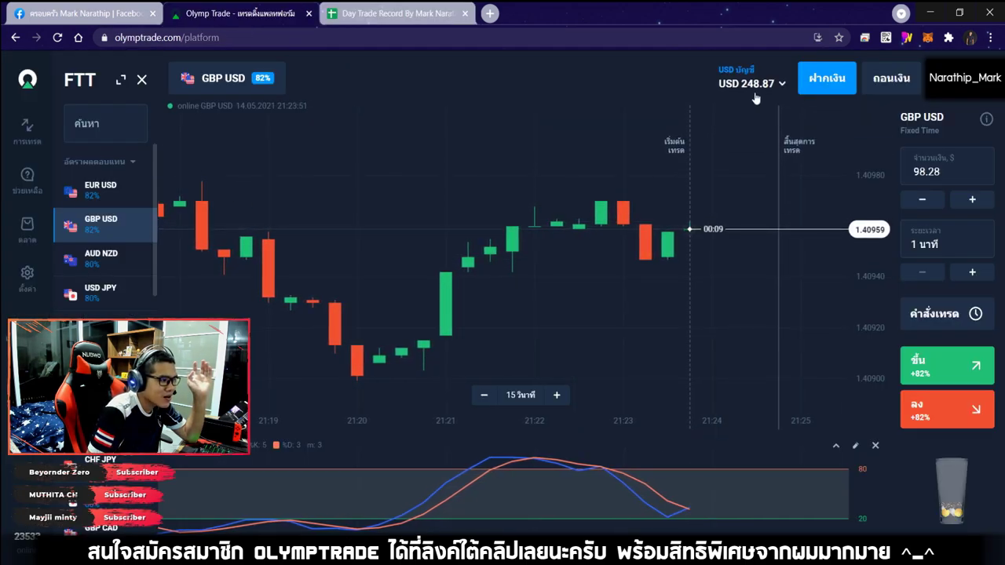
key(ctrl+Tab)
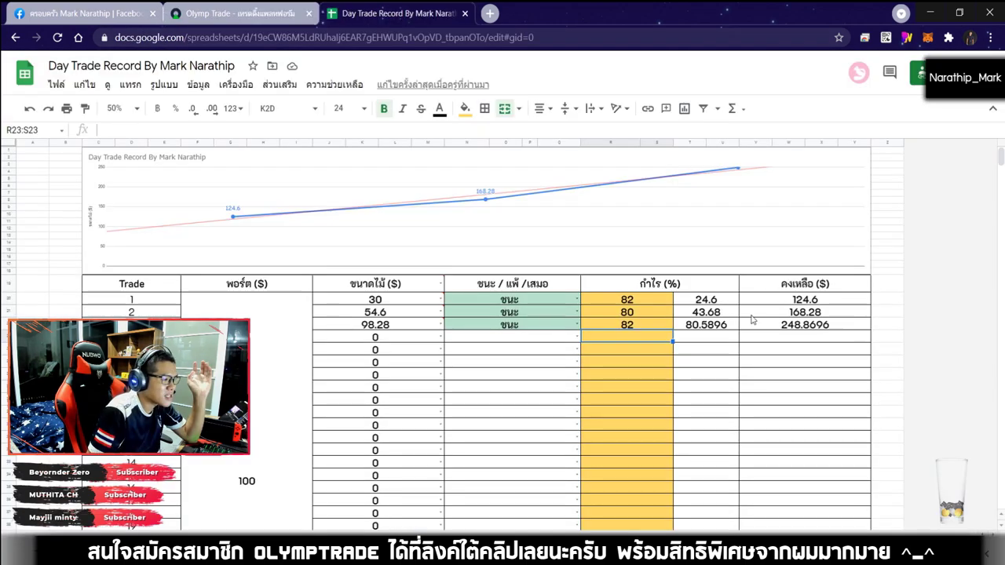
click(814, 330)
scroll(691, 360, down, 7)
click(677, 357)
scroll(736, 376, down, 2)
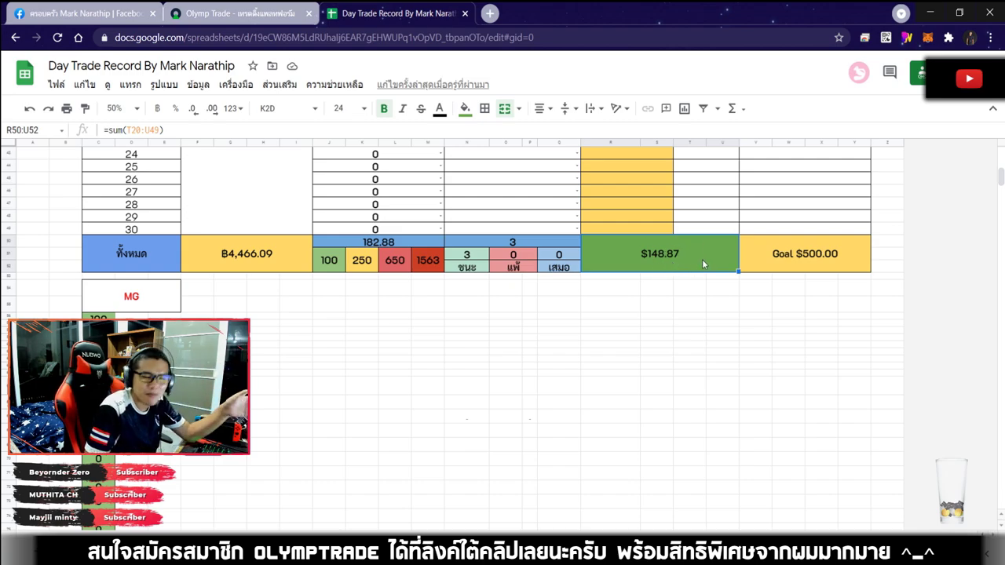
scroll(702, 257, up, 5)
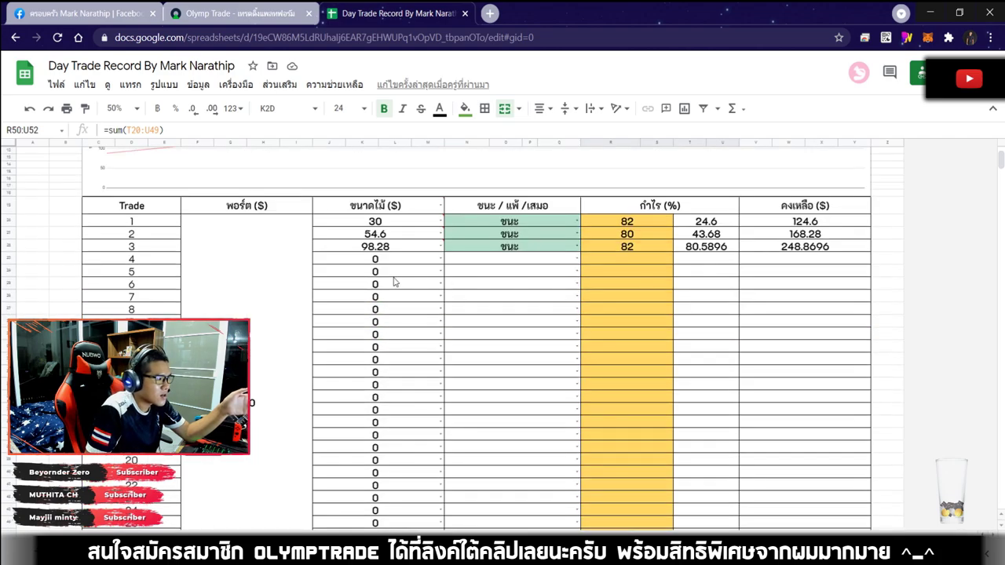
Step: Enter 160 as the stake for trade 4 in the day-trade log
click(386, 262)
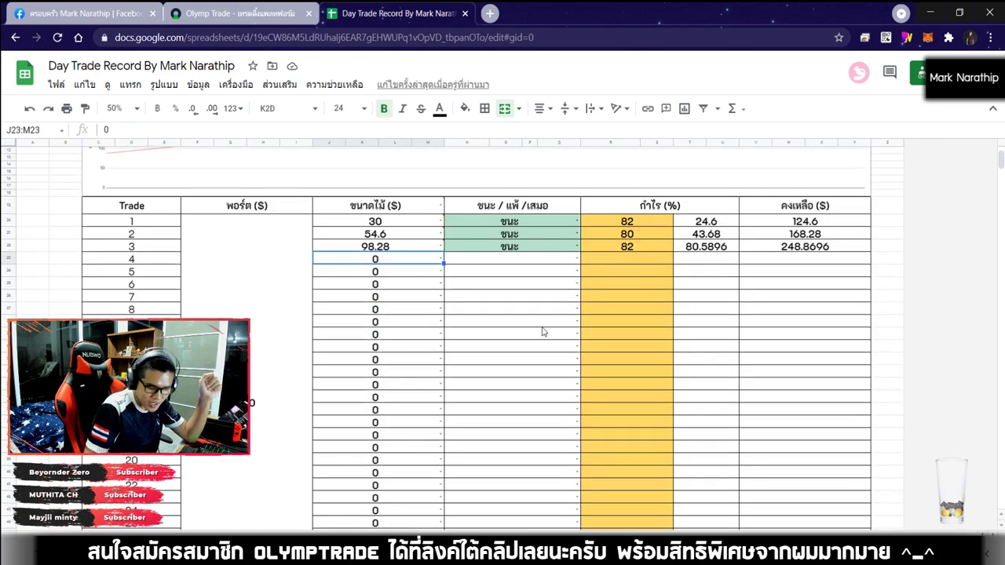
text(160)
key(Return)
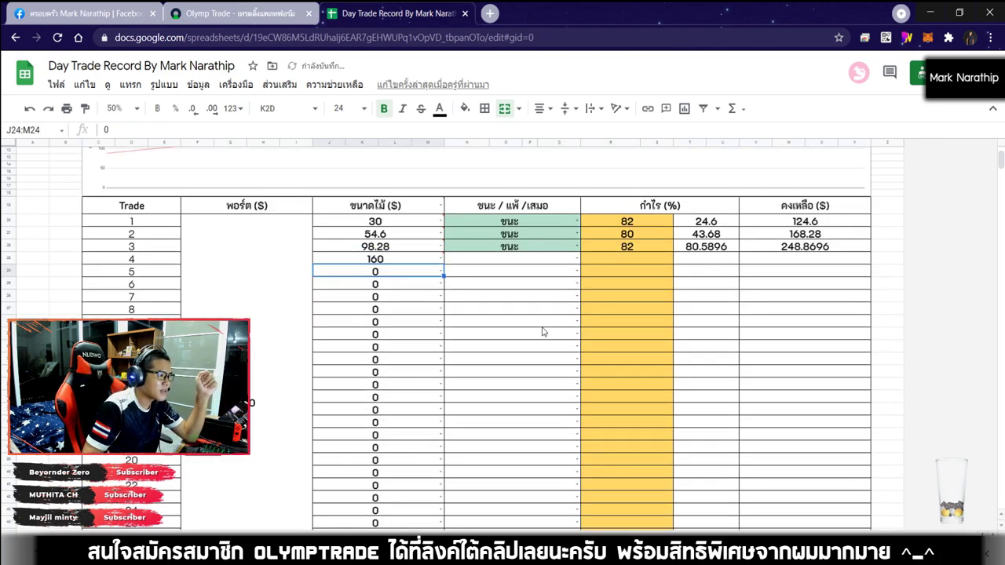
Step: Review the trade 4 stake and its empty result cell against the total profit and goal in the summary row
click(523, 285)
scroll(523, 285, up, 1)
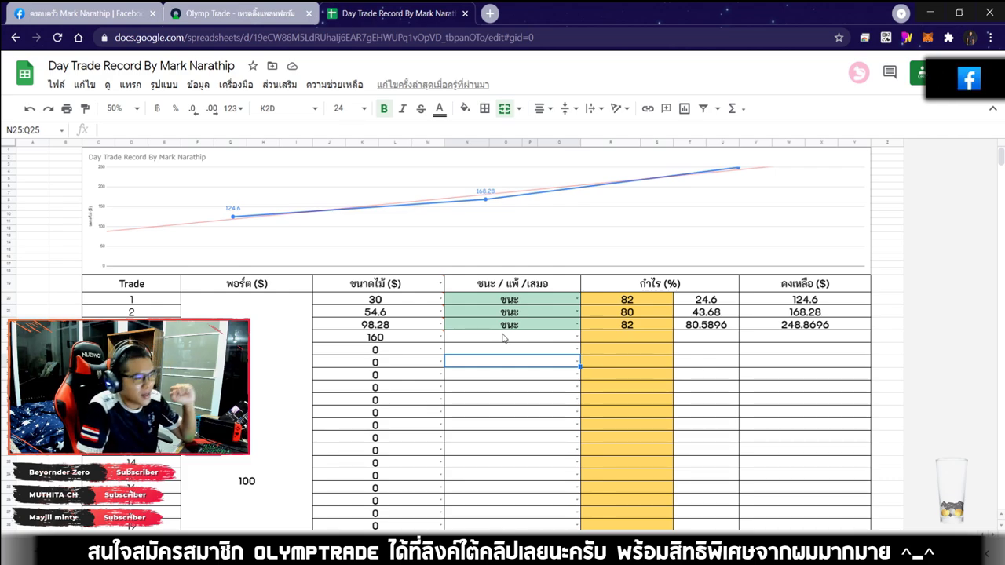
click(504, 337)
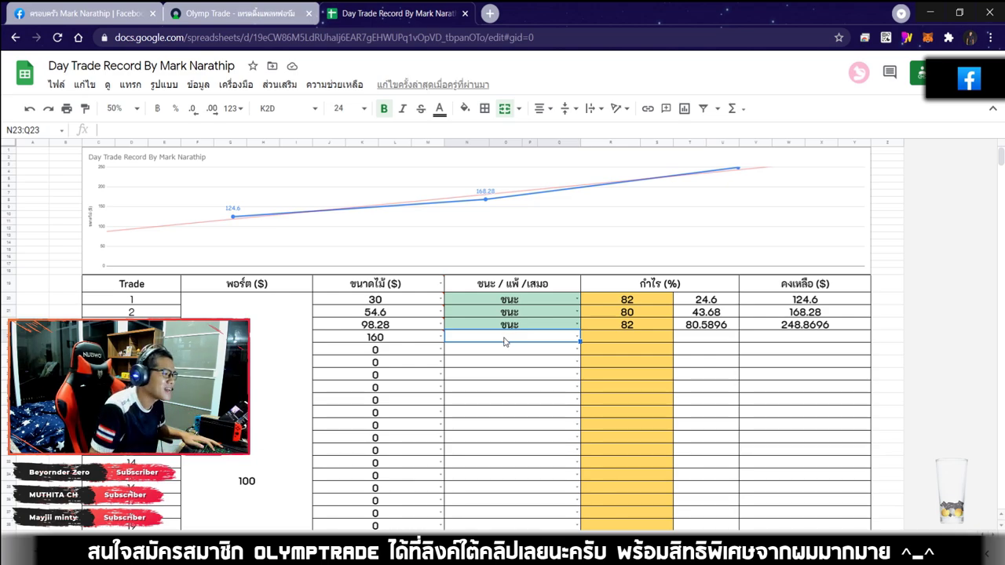
scroll(621, 326, down, 5)
click(621, 285)
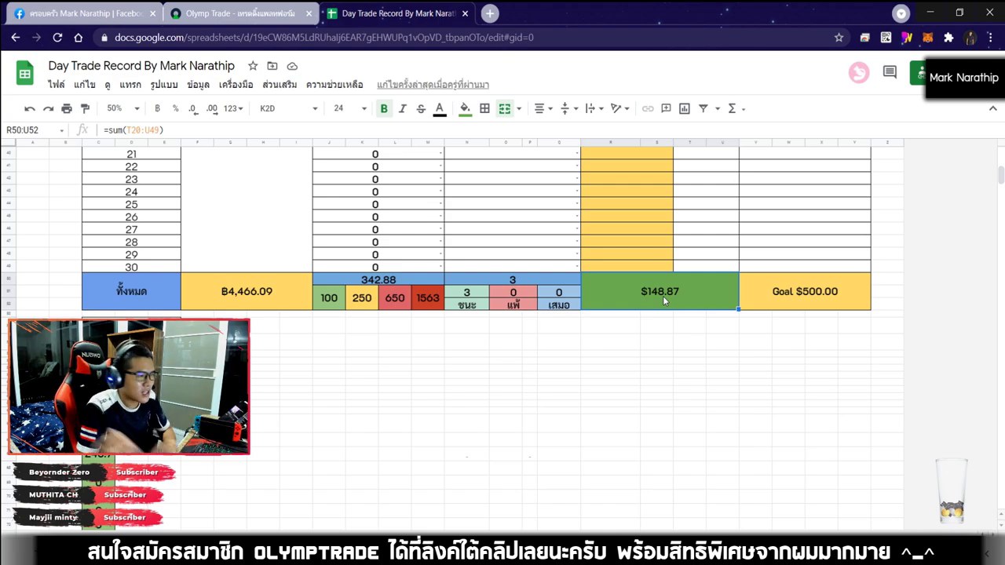
scroll(660, 302, up, 5)
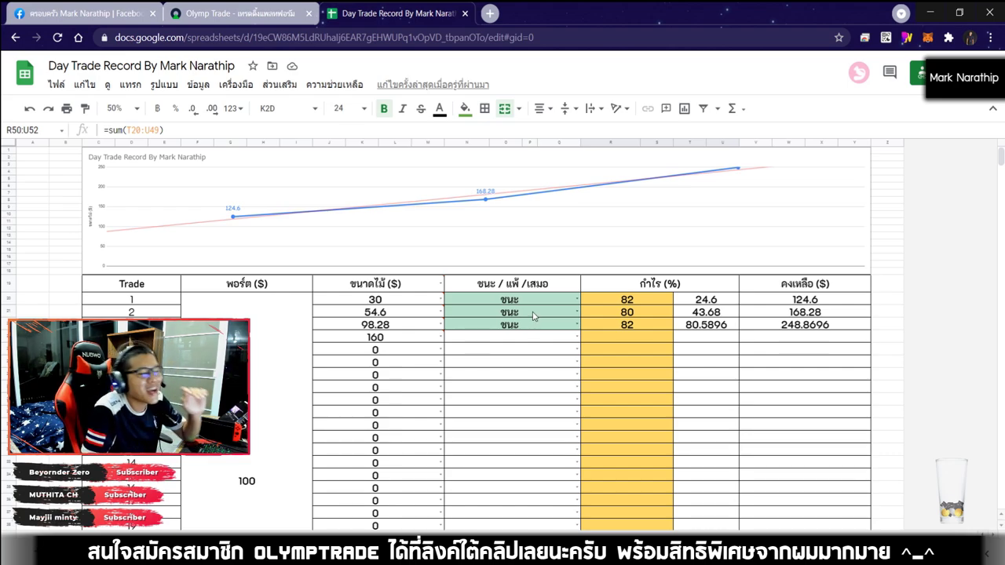
scroll(620, 346, down, 5)
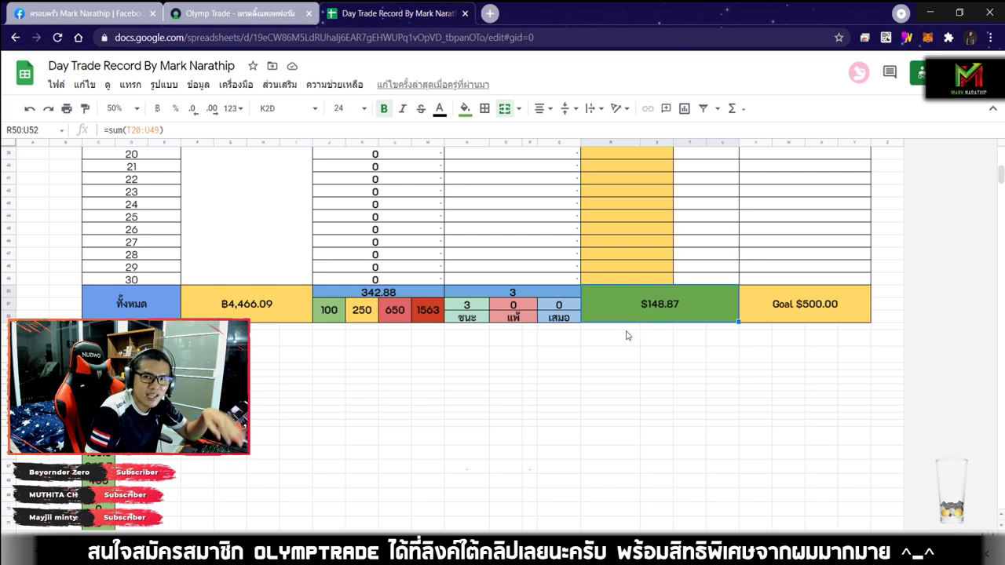
scroll(626, 333, up, 5)
click(380, 340)
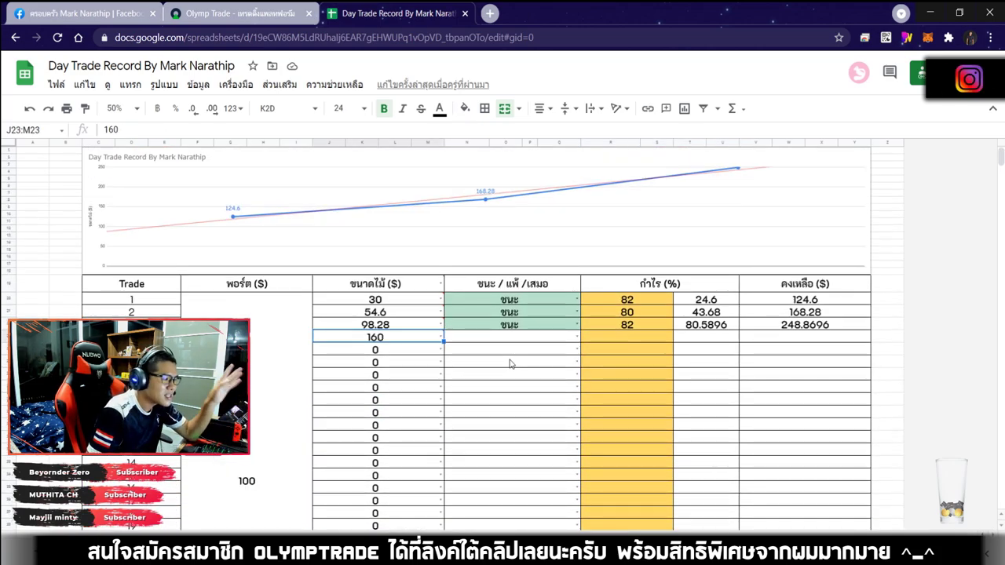
scroll(510, 362, down, 5)
click(640, 307)
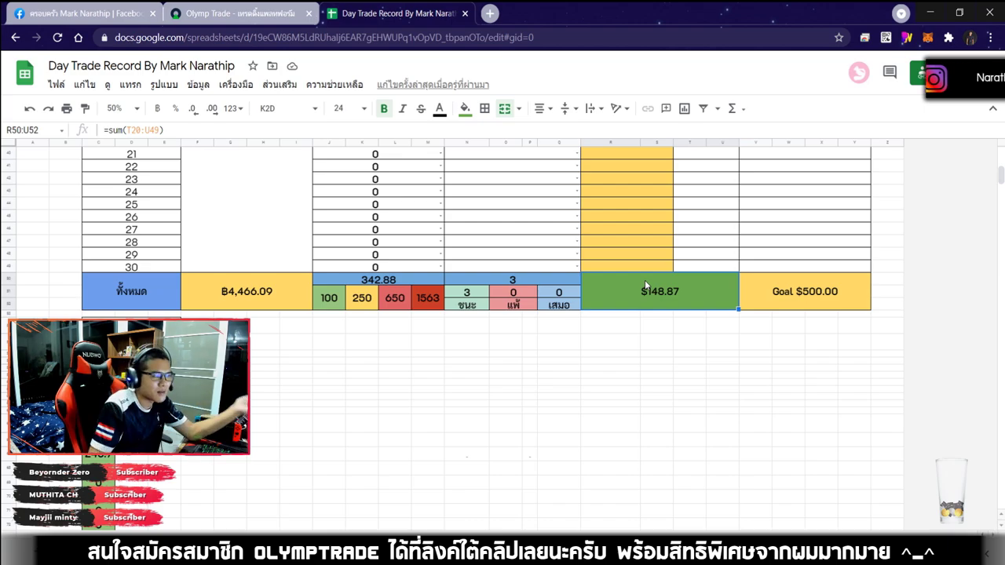
scroll(663, 295, up, 5)
click(397, 231)
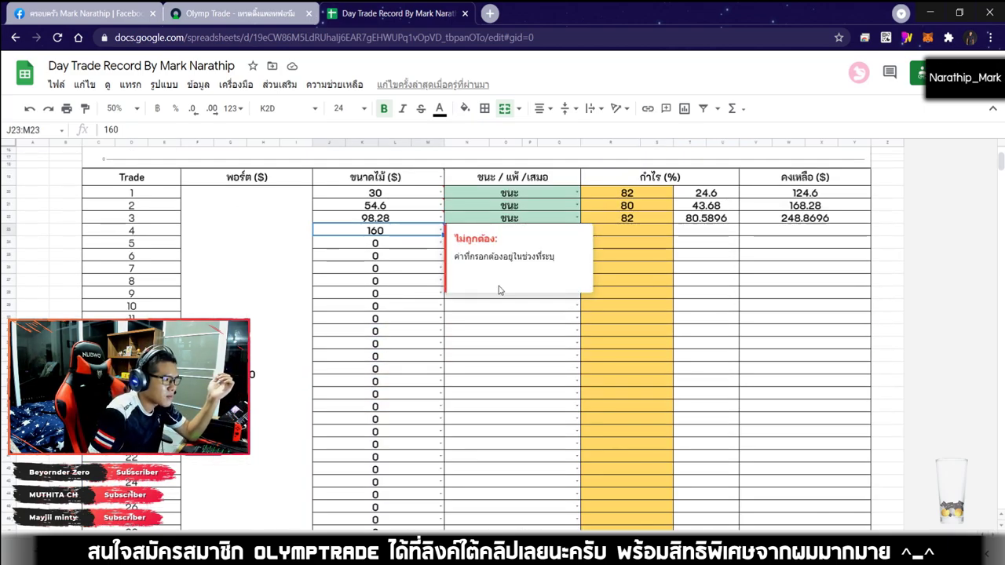
click(514, 343)
scroll(514, 343, down, 3)
scroll(514, 343, up, 5)
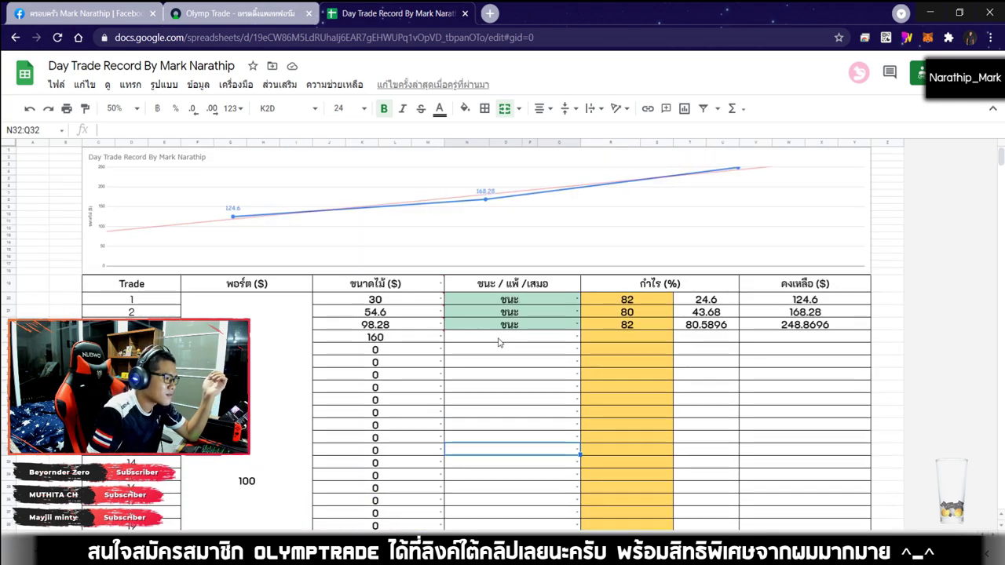
click(498, 341)
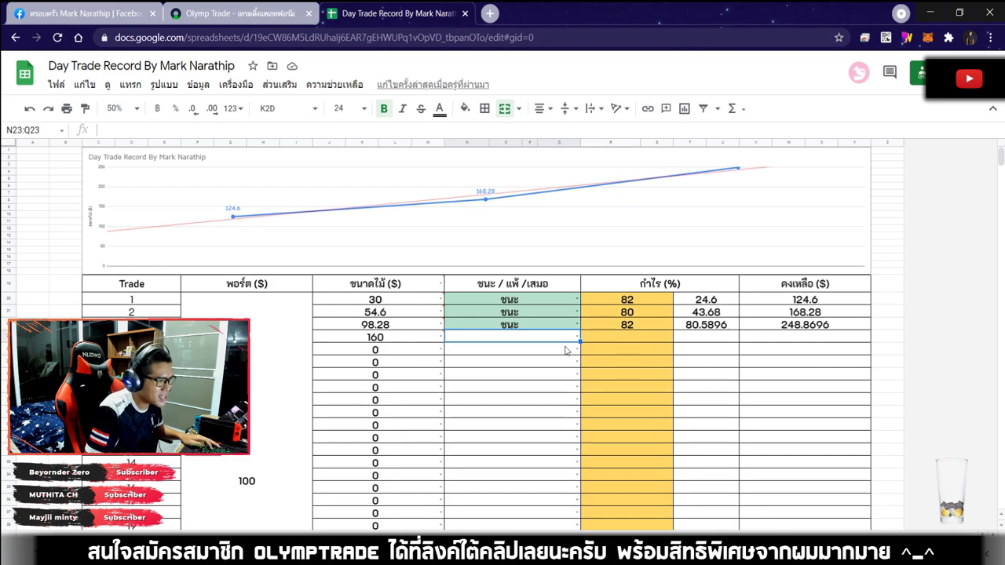
click(557, 376)
click(549, 339)
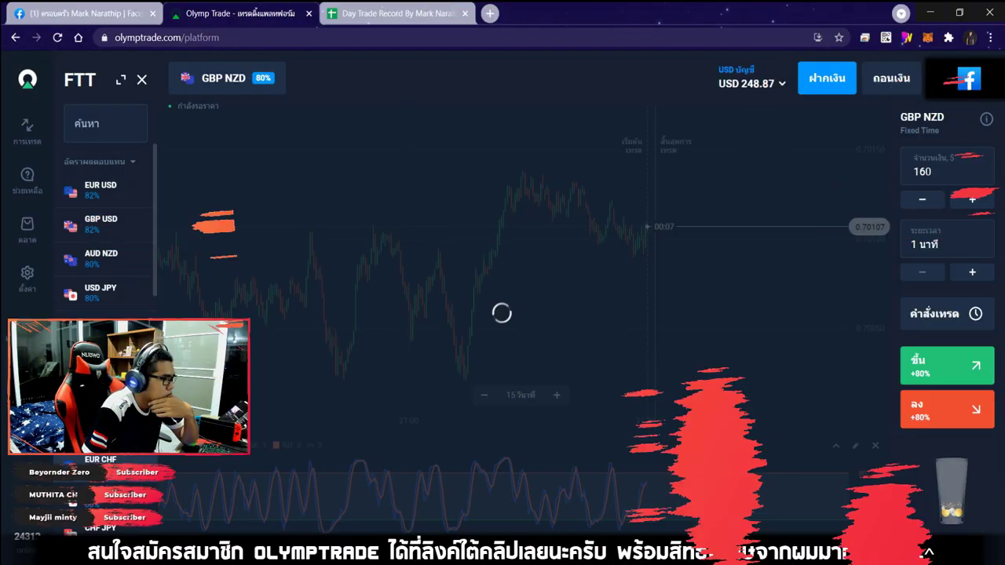
Step: In Olymp Trade, choose the CAD JPY pair and place a 160-dollar, 1-minute trade on the price rising
click(100, 462)
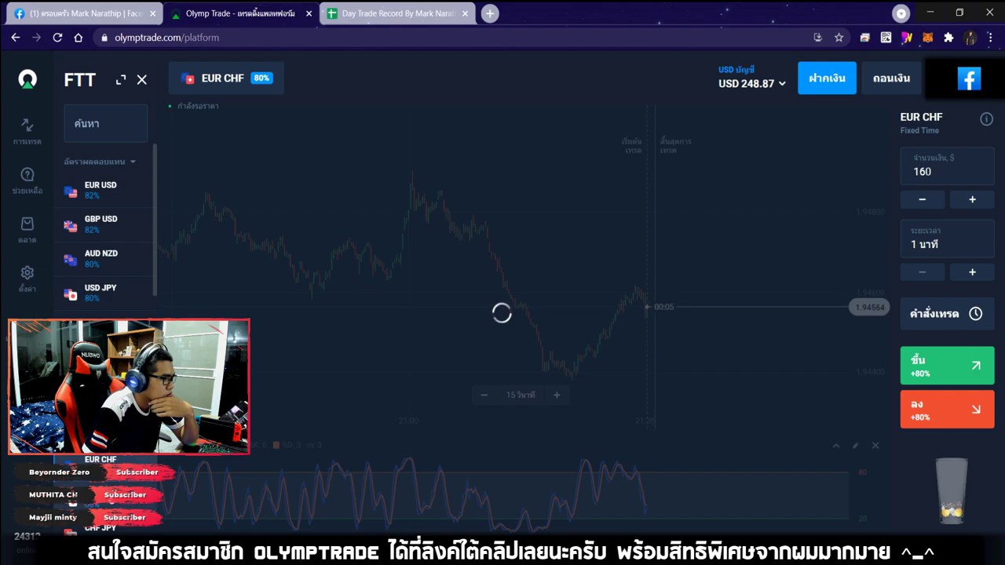
click(100, 494)
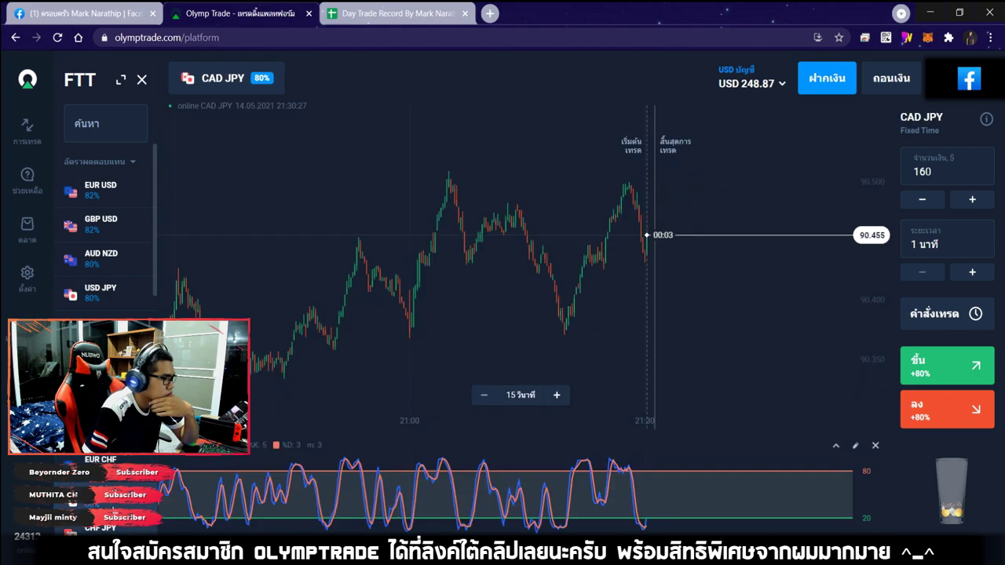
scroll(101, 494, down, 3)
scroll(762, 283, up, 3)
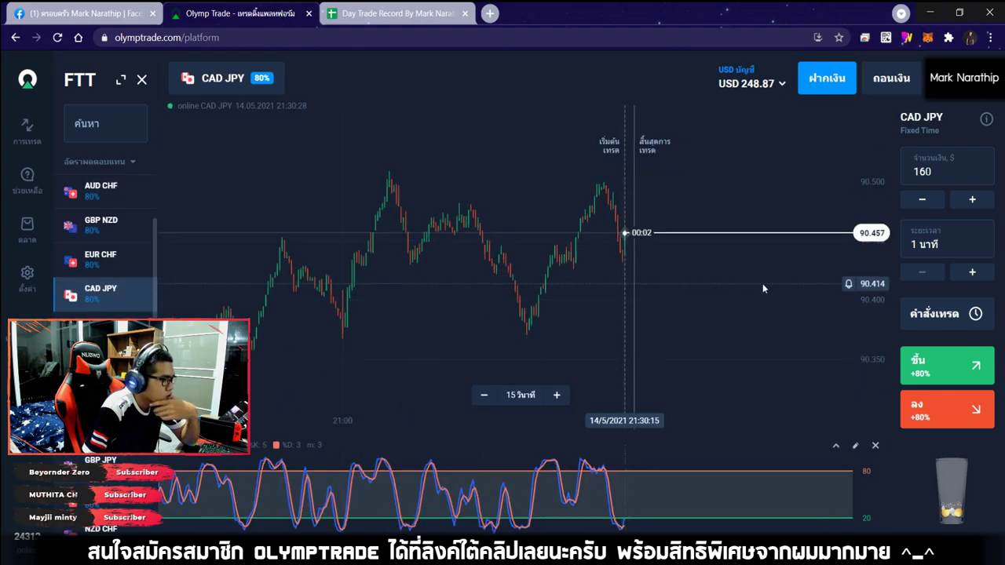
click(947, 365)
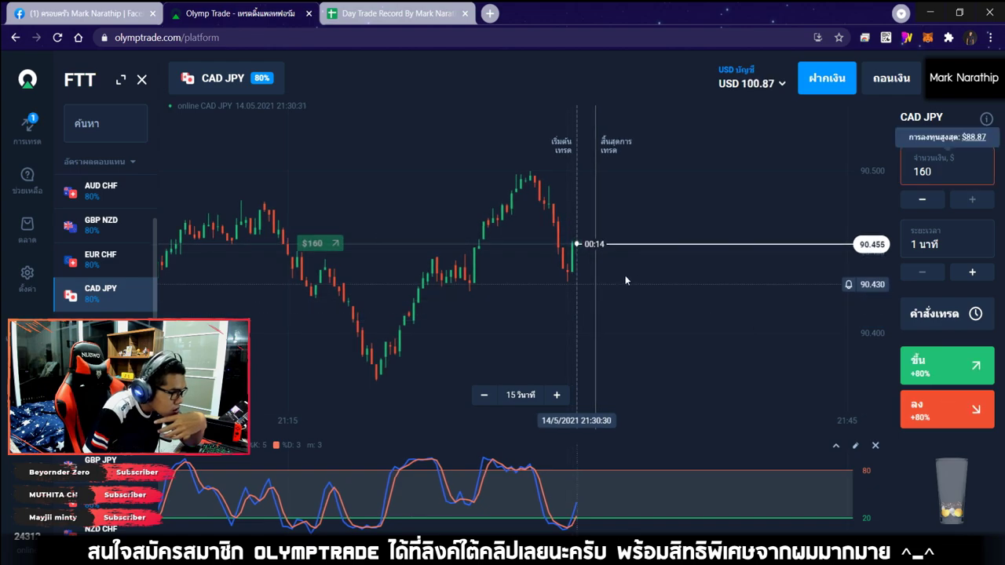
Step: Annotate the wider CAD JPY chart with a freehand white arrow rising along the overall uptrend
scroll(597, 268, up, 3)
scroll(597, 267, up, 3)
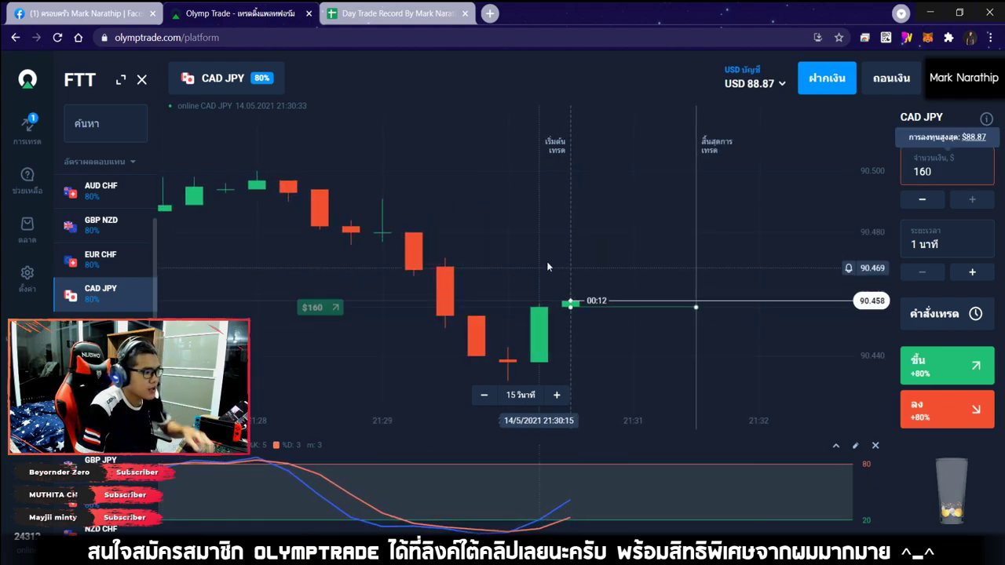
scroll(533, 243, down, 5)
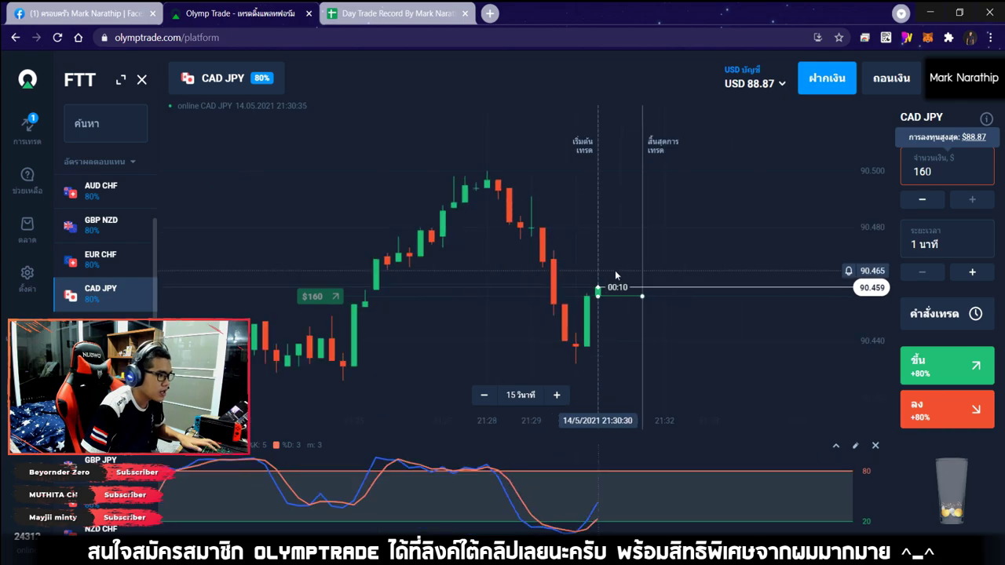
drag(615, 289, 463, 259)
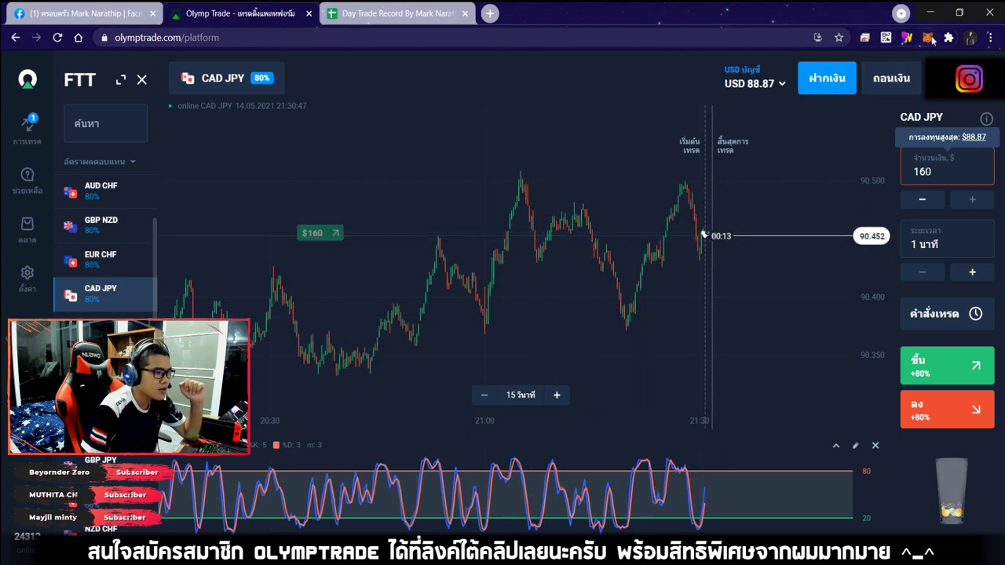
key(ctrl+alt+g)
click(644, 88)
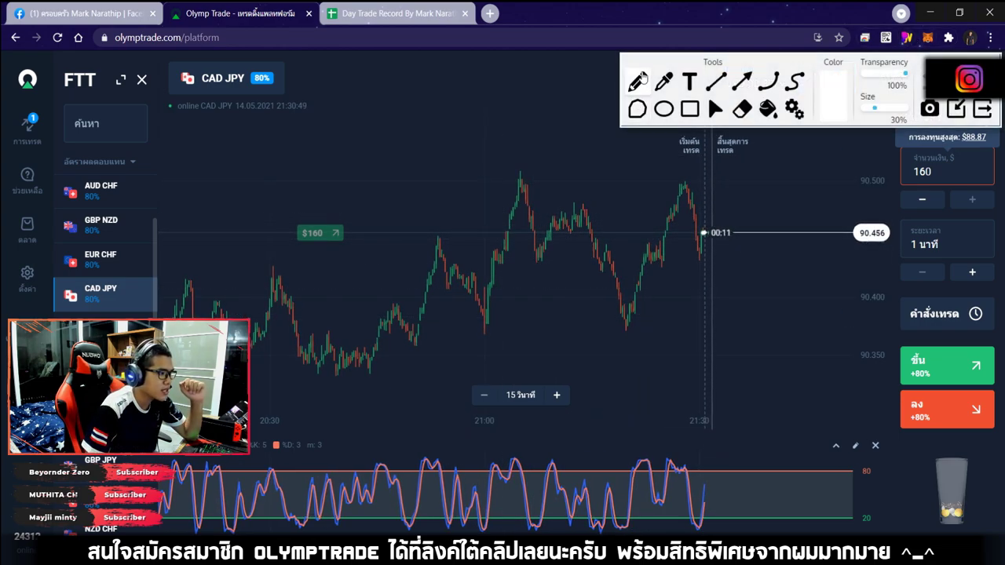
drag(349, 382, 428, 358)
mouse_move(483, 343)
mouse_down()
mouse_move(816, 251)
mouse_move(860, 228)
mouse_move(868, 243)
mouse_move(797, 311)
mouse_up()
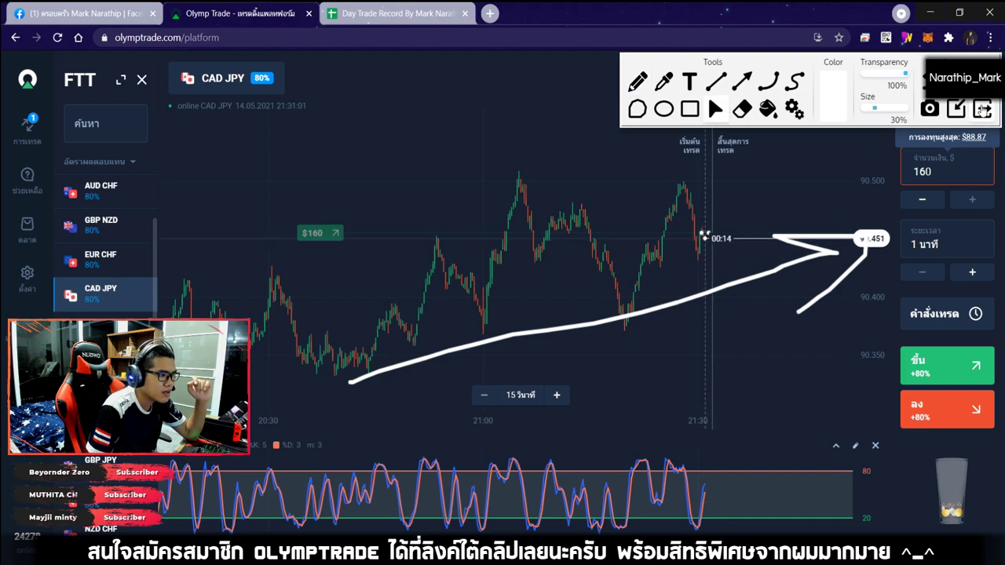
Step: Clear the drawing and mark the closer CAD JPY candles with a falling arrow along the pullback and two rising arrows for the expected rebound
click(717, 110)
scroll(691, 151, up, 3)
click(637, 81)
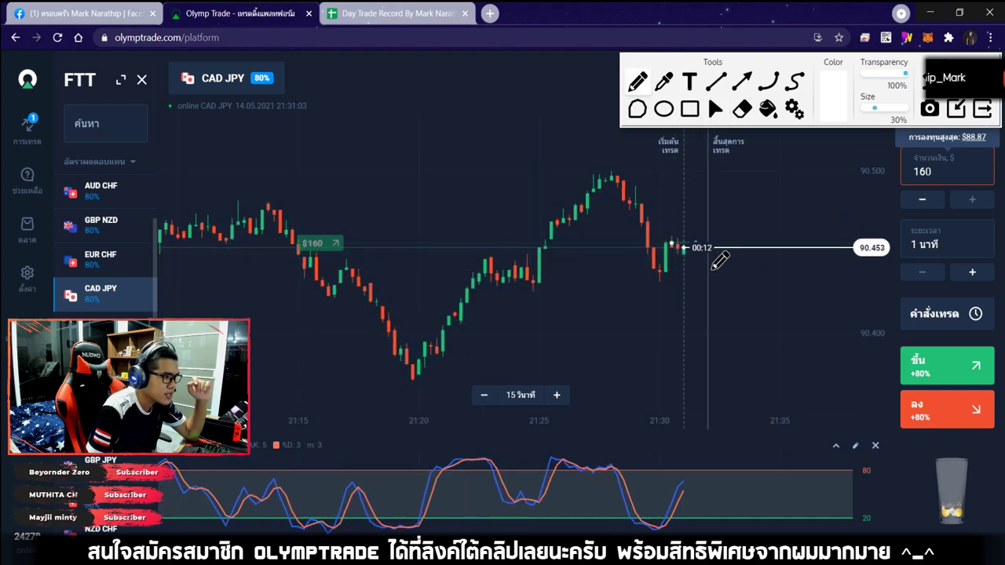
drag(720, 273, 816, 206)
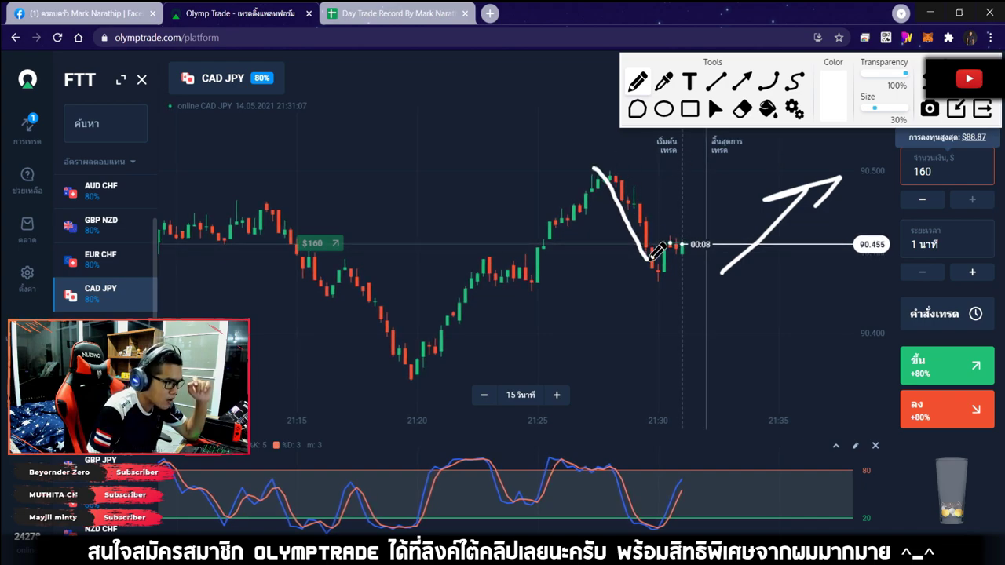
drag(637, 232, 656, 267)
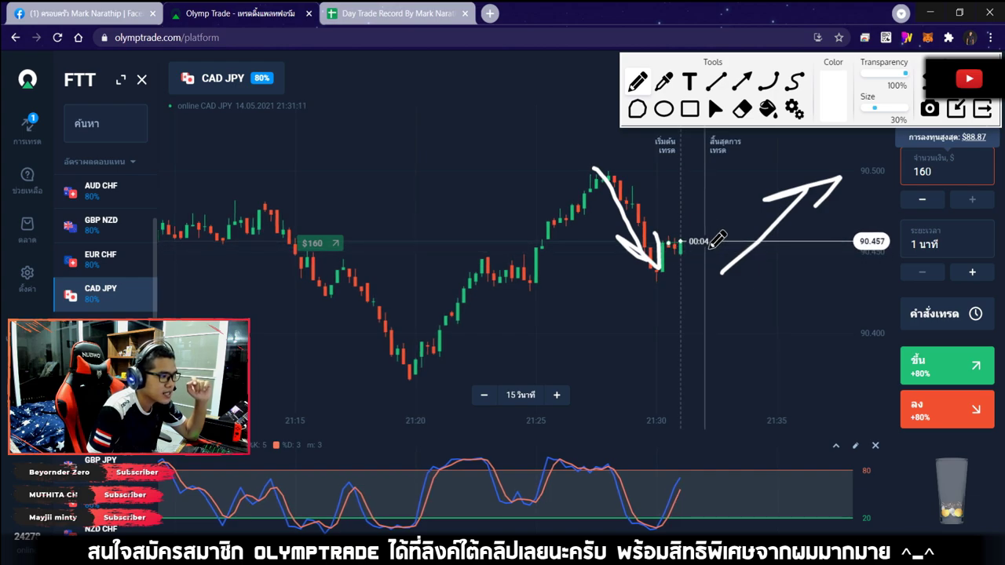
mouse_move(697, 273)
mouse_down()
mouse_move(722, 170)
mouse_move(757, 186)
mouse_up()
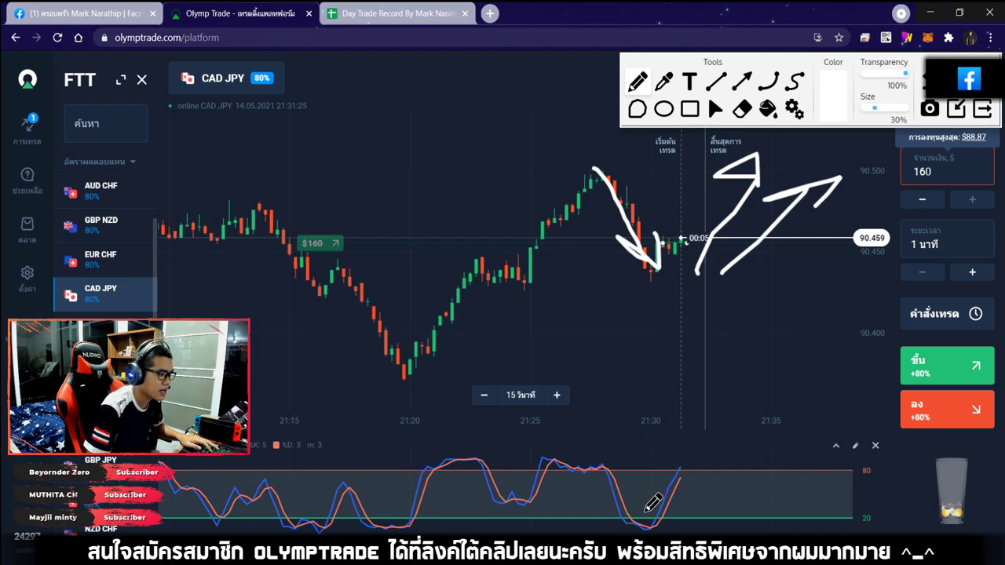
Step: Circle the oscillator's low below the CAD JPY chart, end the annotation, and inspect the latest candles up close
mouse_move(662, 524)
mouse_down()
mouse_move(680, 508)
mouse_move(632, 511)
mouse_up()
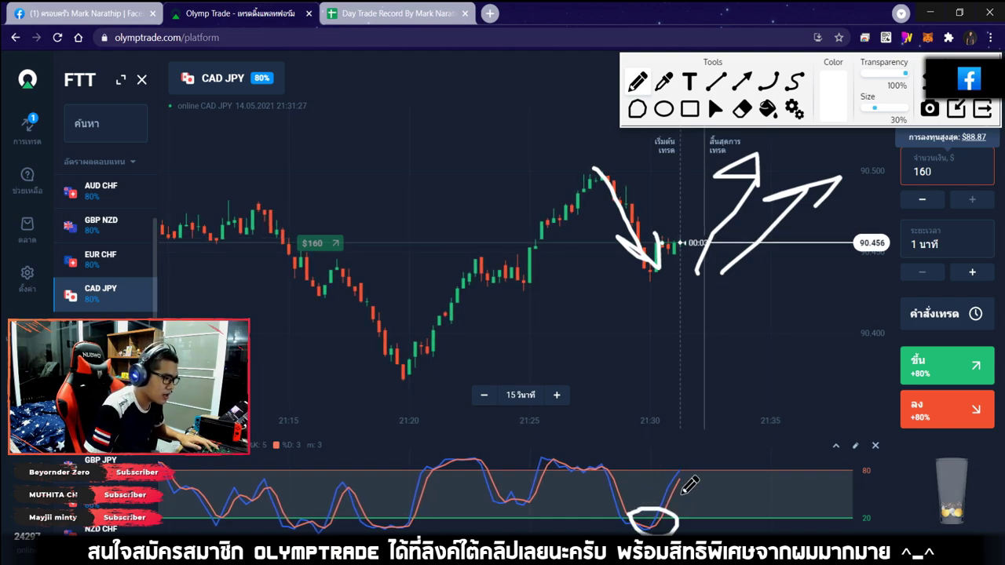
click(985, 110)
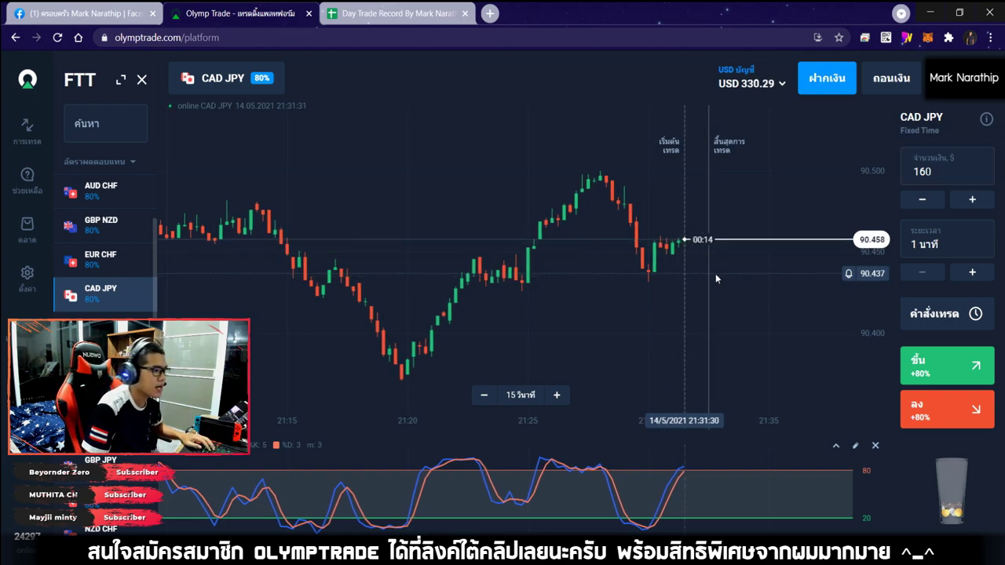
scroll(710, 265, up, 5)
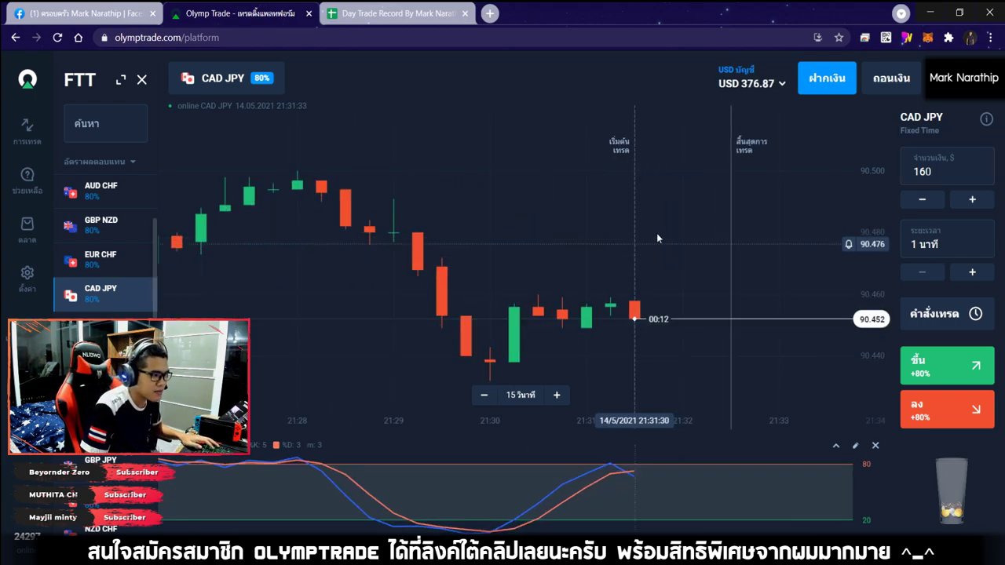
Step: Switch to the day-trade log spreadsheet and record trade 4 as ชนะ with an 80 percent profit rate
click(400, 14)
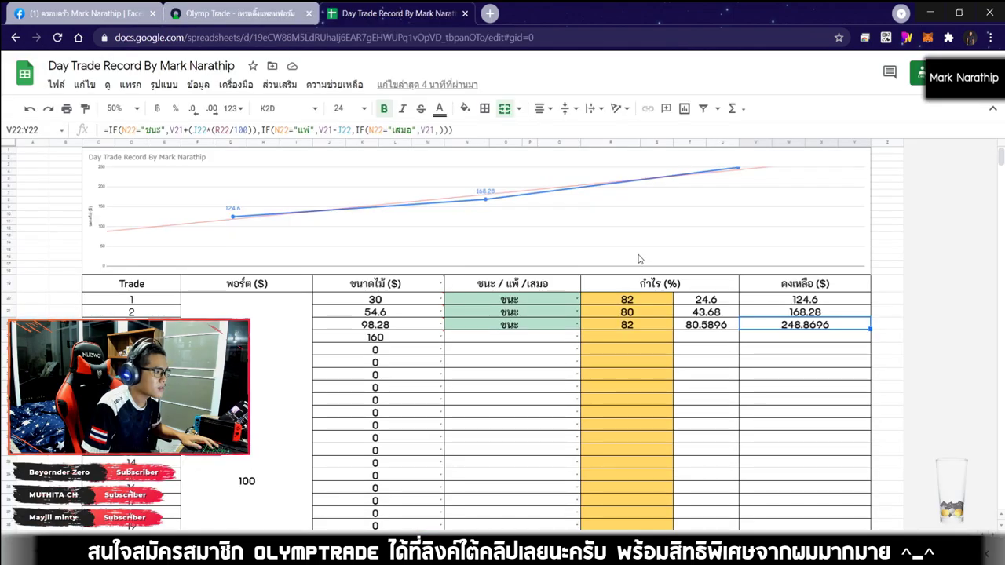
click(518, 339)
click(457, 360)
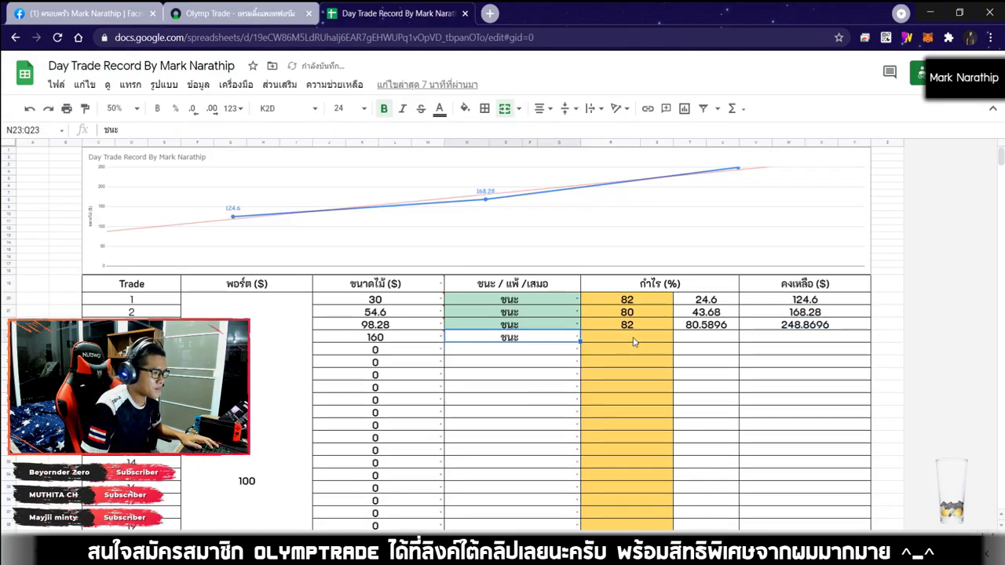
click(635, 340)
text(80)
key(Return)
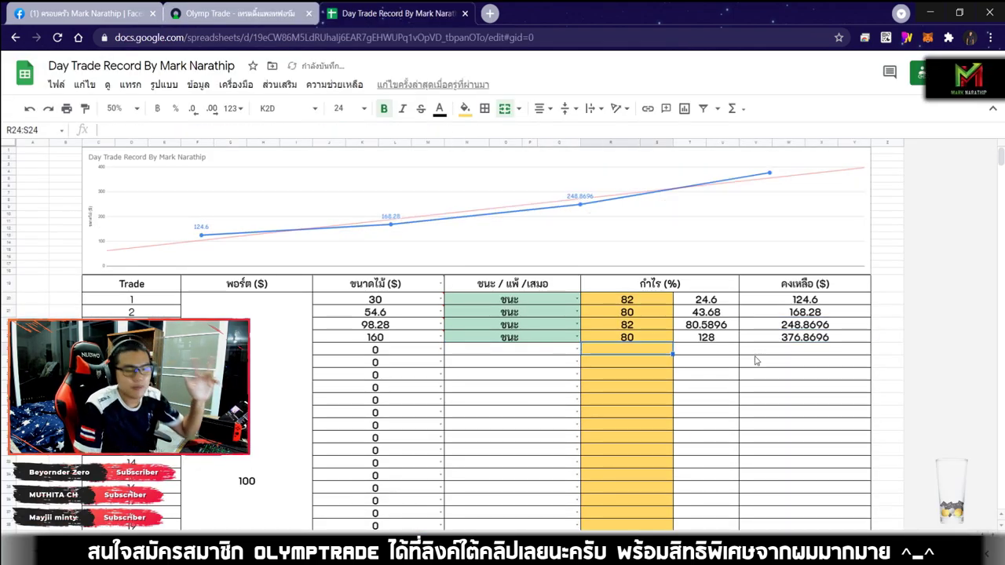
Step: Review the logged trades and the totals row beneath the trade table
click(714, 352)
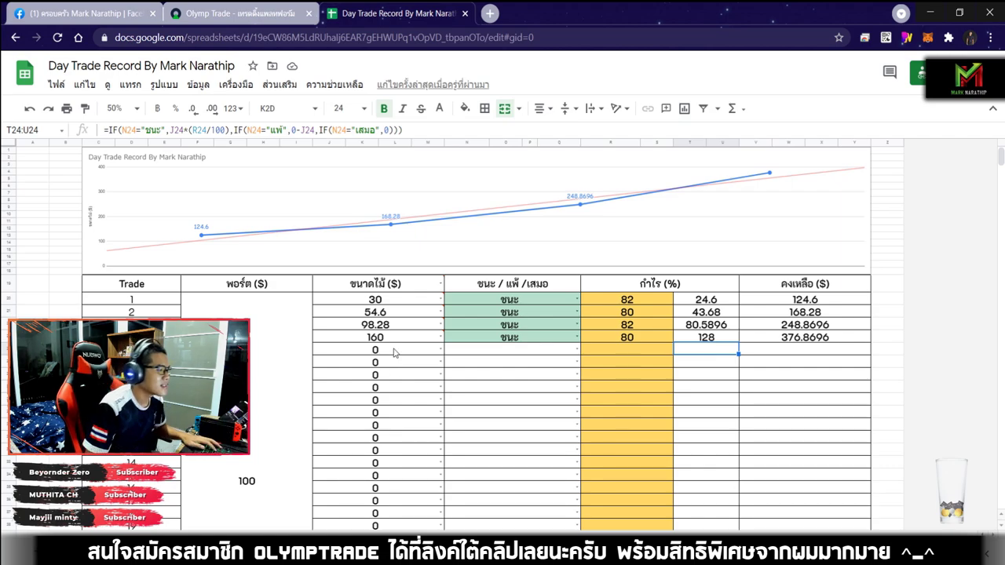
click(560, 390)
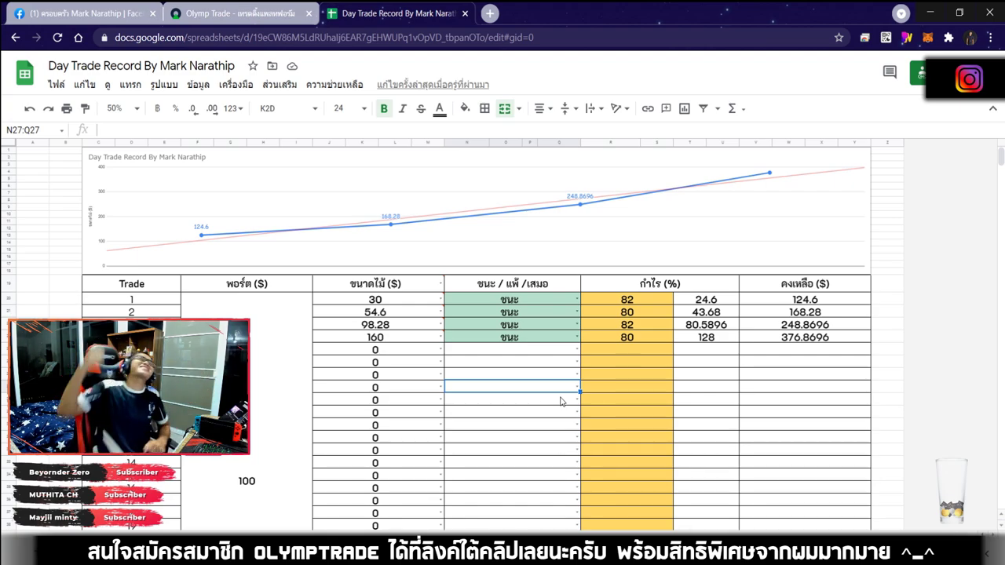
click(678, 390)
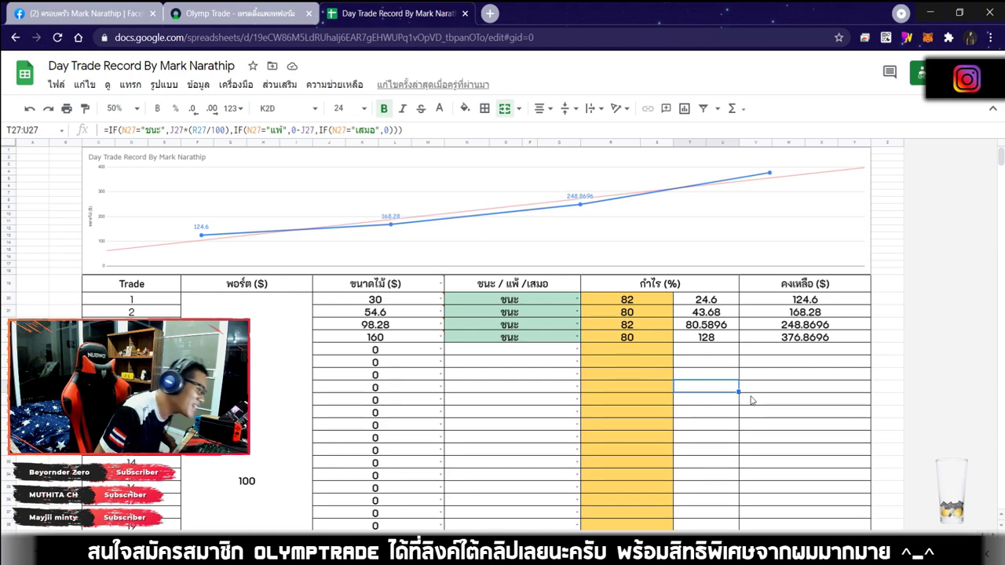
scroll(732, 418, down, 5)
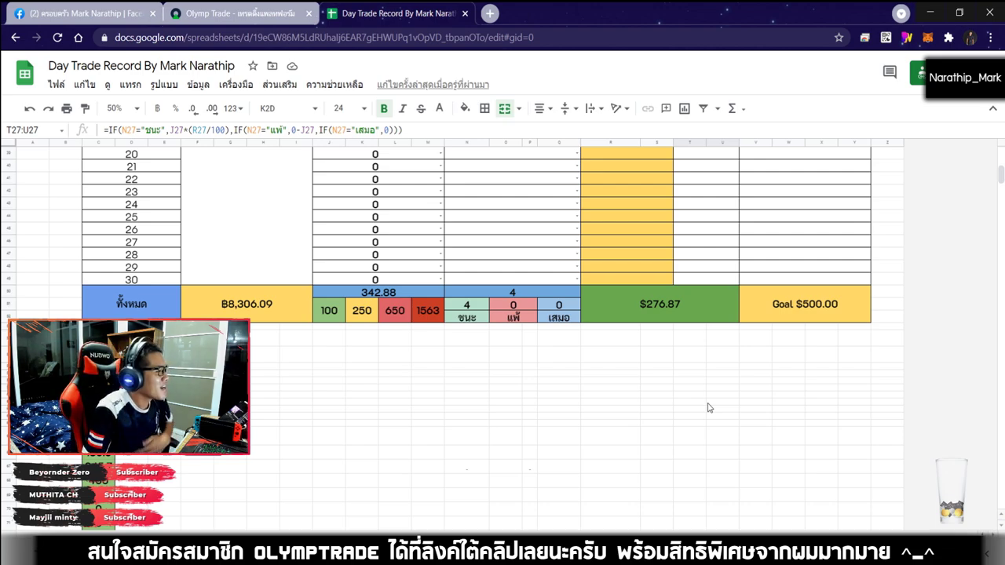
scroll(428, 189, up, 4)
Step: Switch repeatedly between Olymp Trade and the trade log to compare the account balance with the balance after trade 4
click(236, 14)
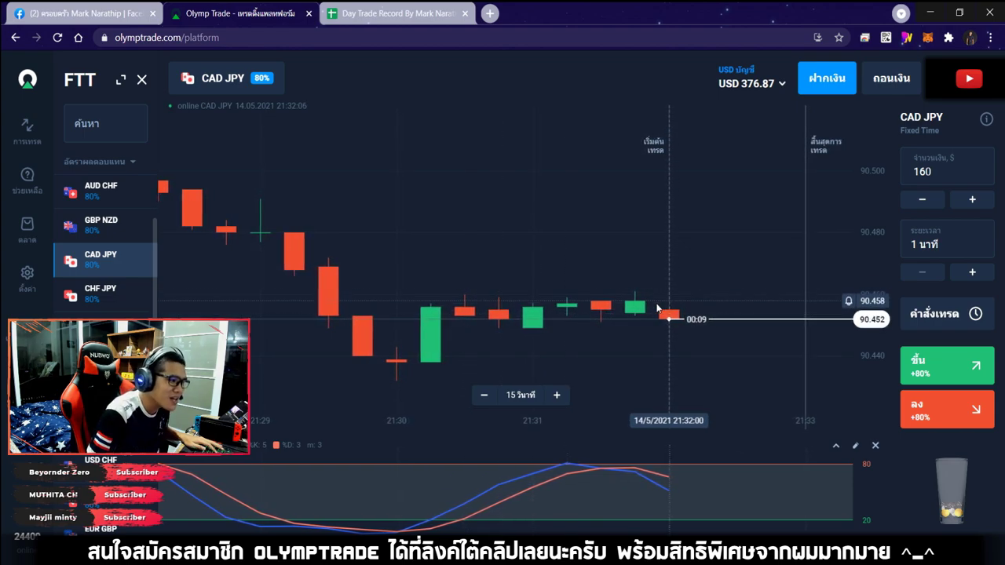
click(397, 14)
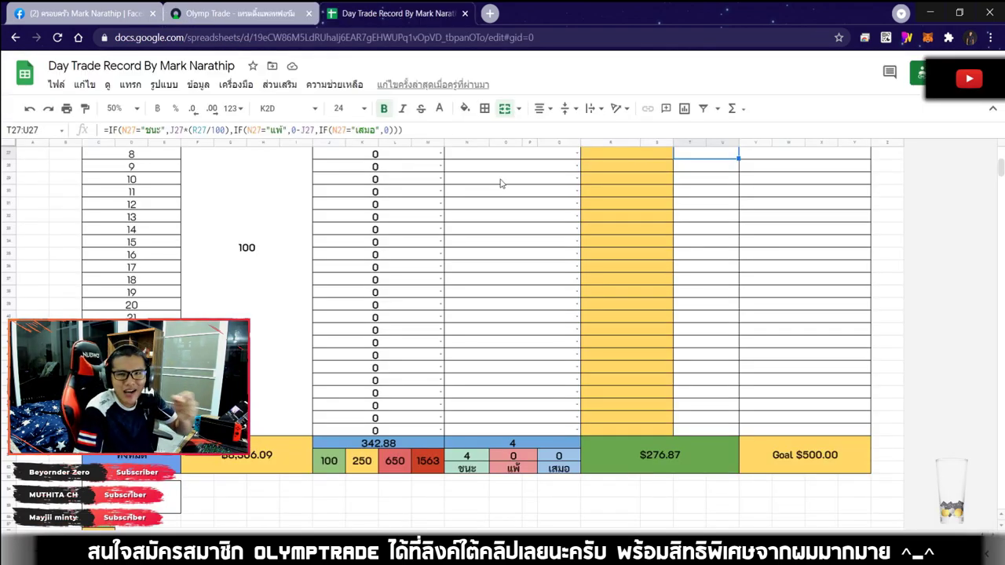
click(236, 13)
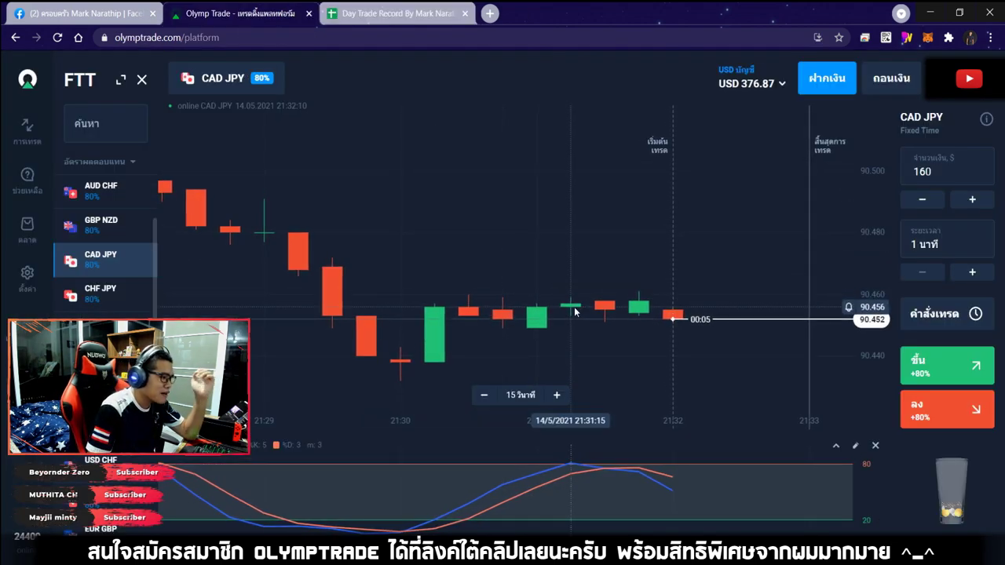
key(ctrl+Tab)
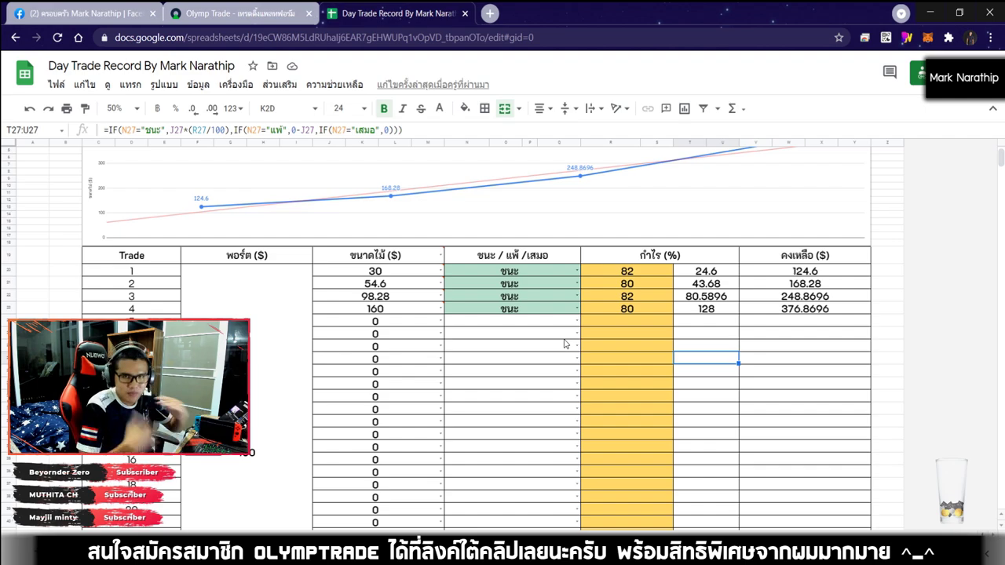
key(ctrl+shift+Tab)
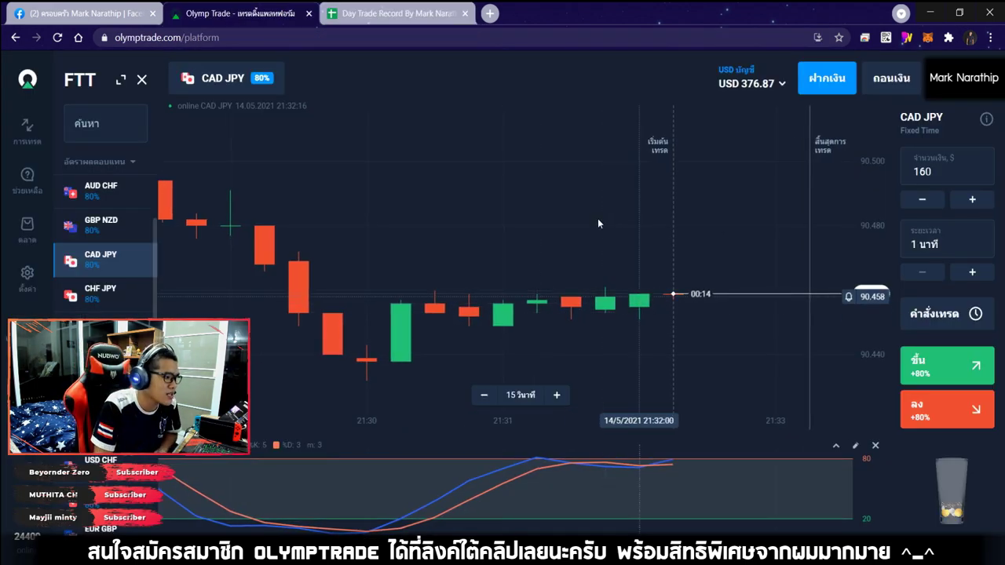
click(398, 17)
key(ctrl+shift+Tab)
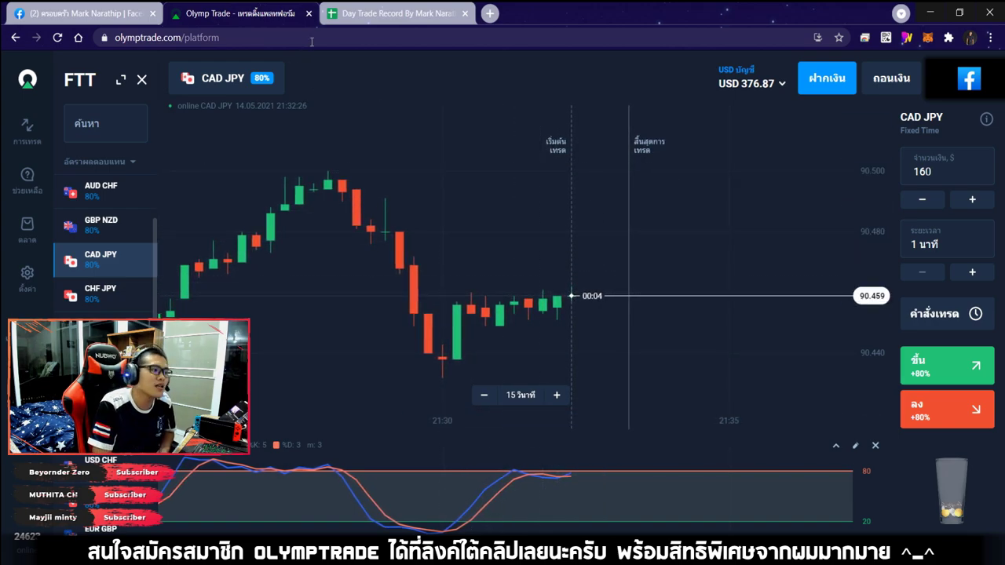
click(380, 13)
click(235, 13)
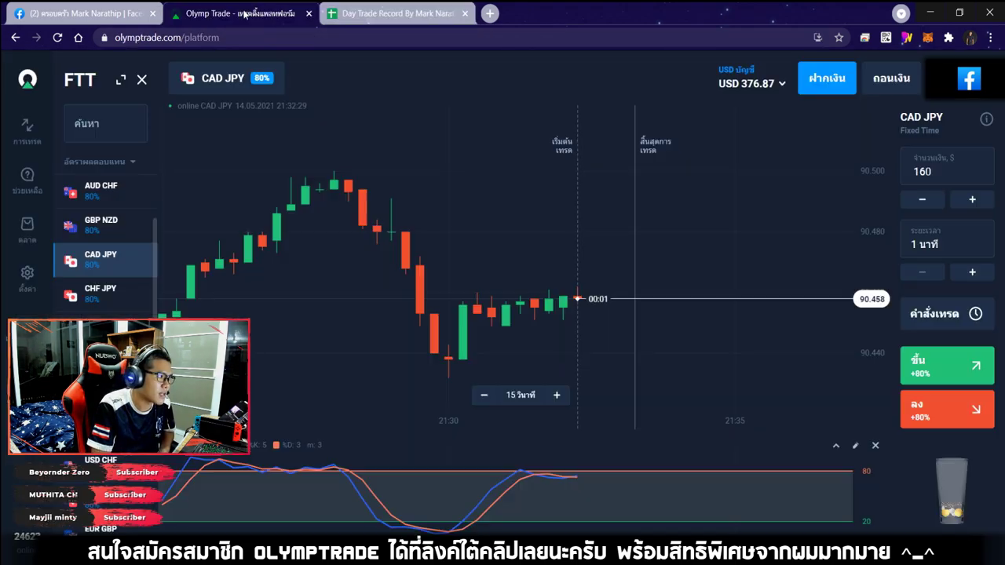
click(380, 13)
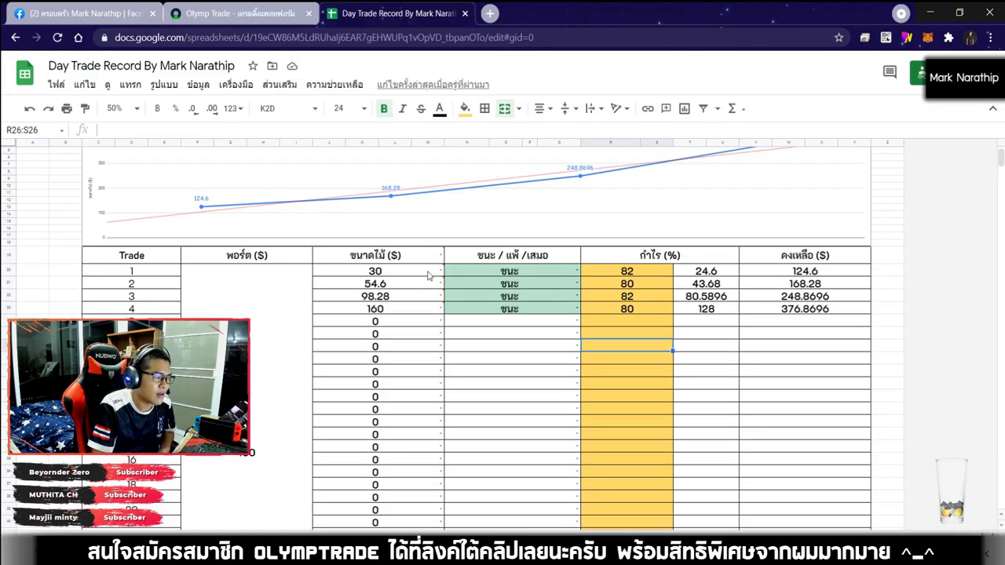
click(235, 13)
click(381, 13)
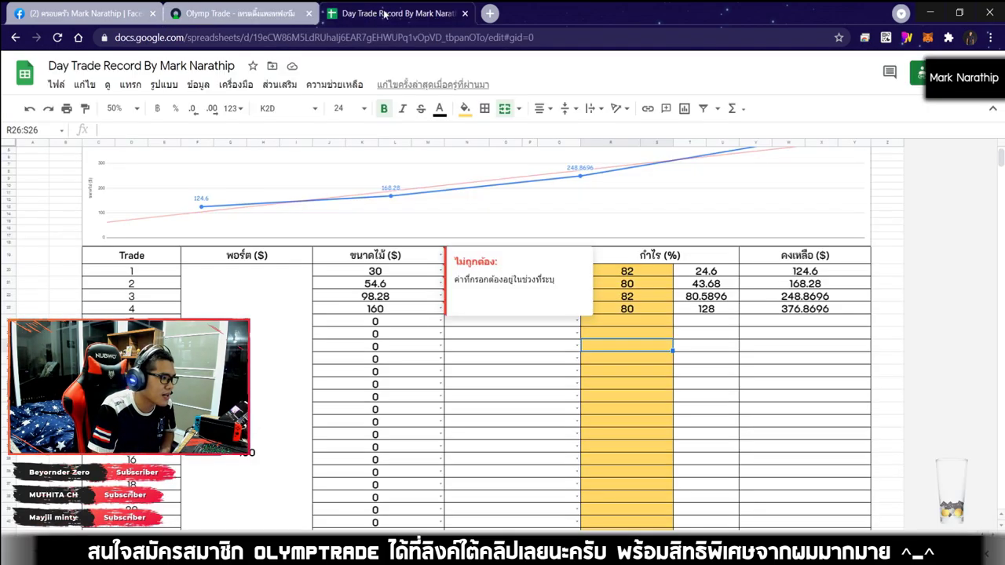
click(469, 336)
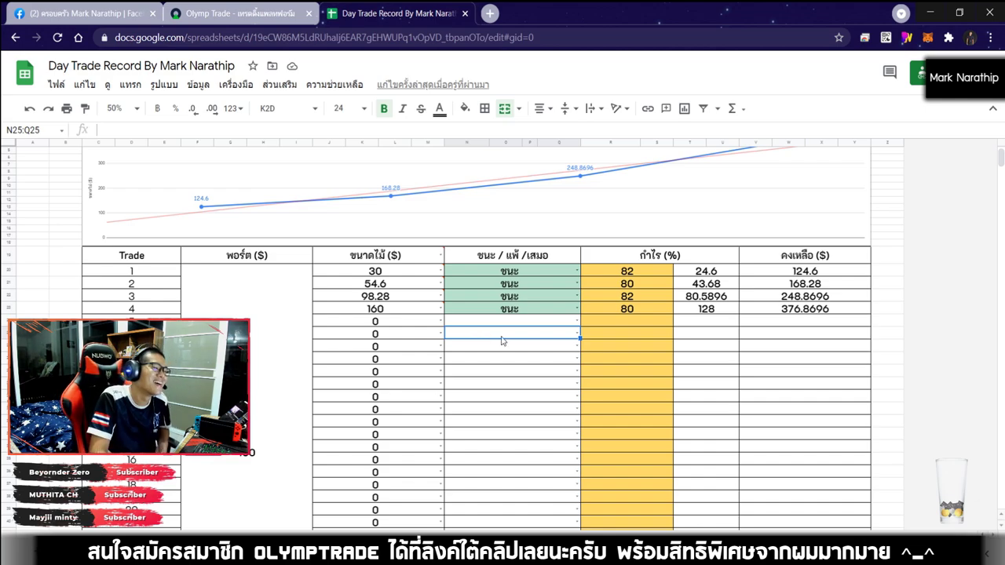
scroll(547, 345, up, 1)
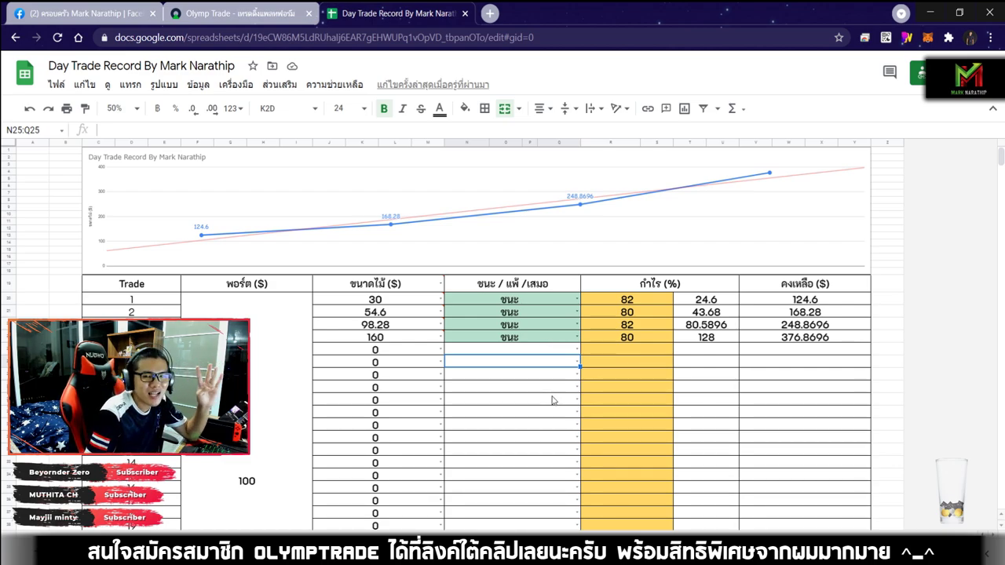
Step: Examine the total profit cell in the log's totals row and check it against the Olymp Trade account balance
scroll(552, 400, down, 12)
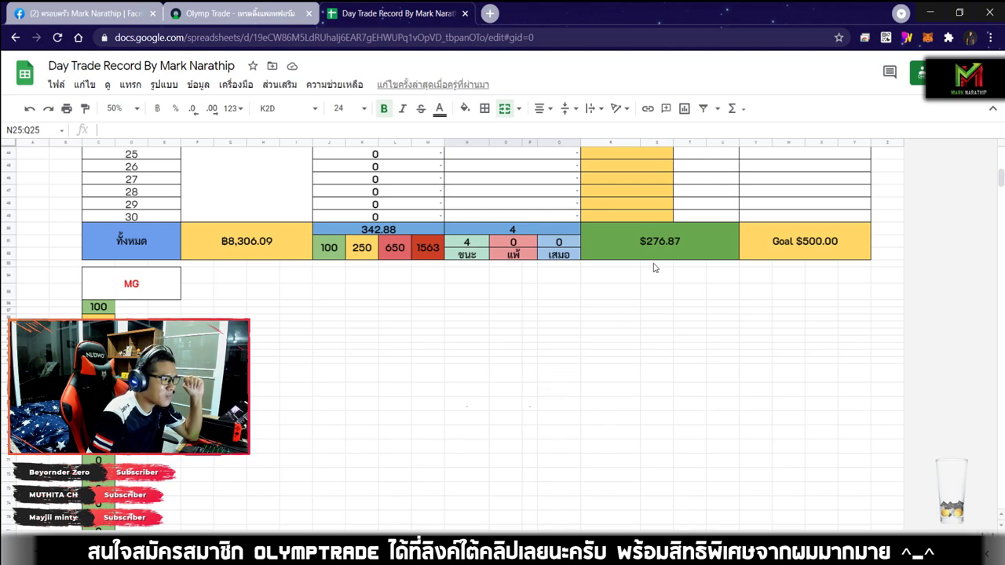
click(652, 245)
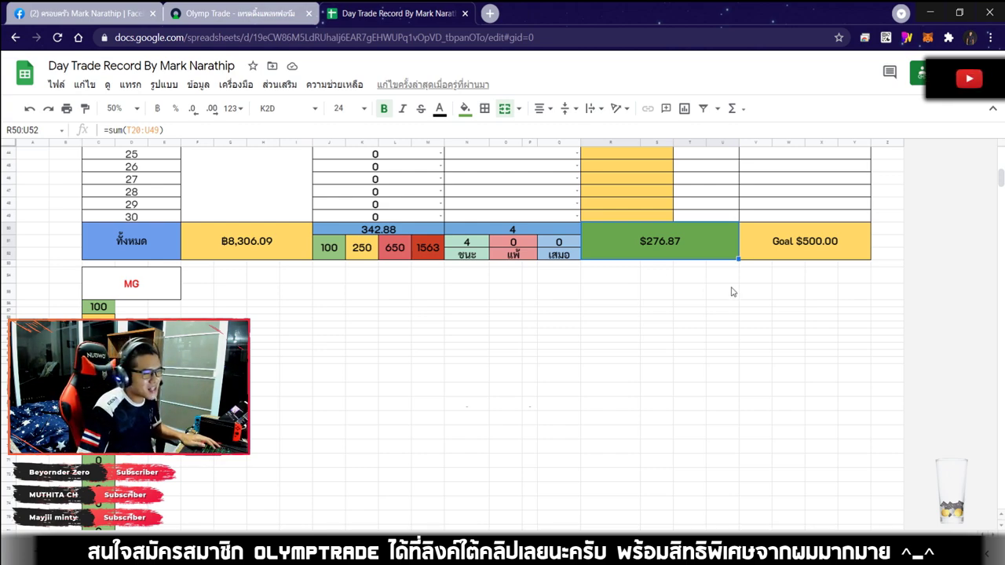
click(688, 275)
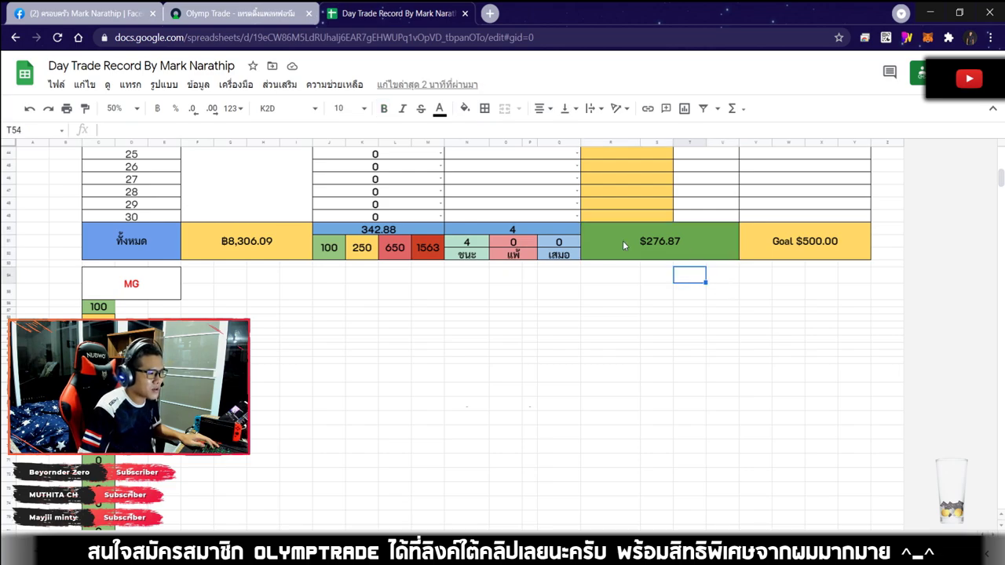
click(668, 275)
click(267, 13)
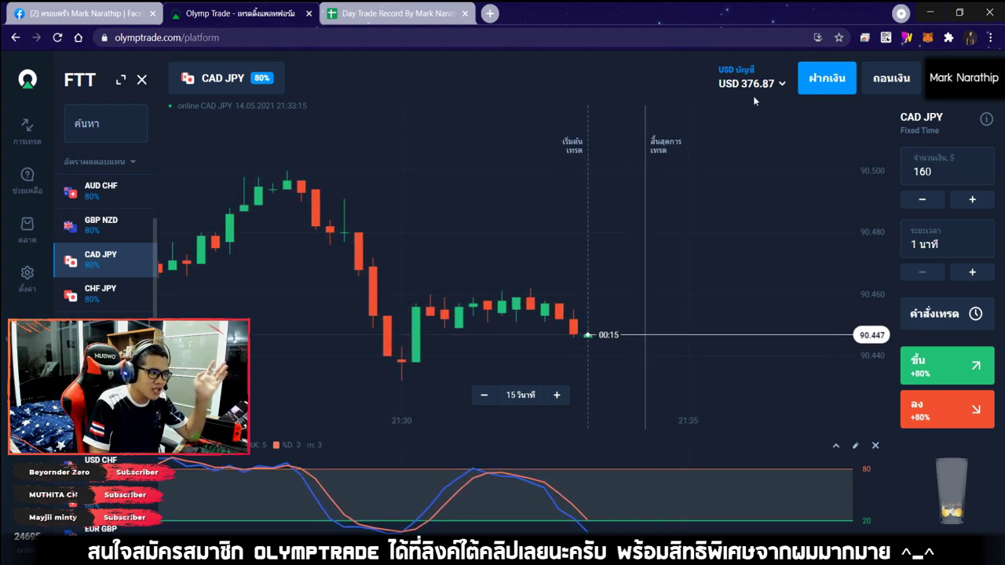
key(ctrl+Tab)
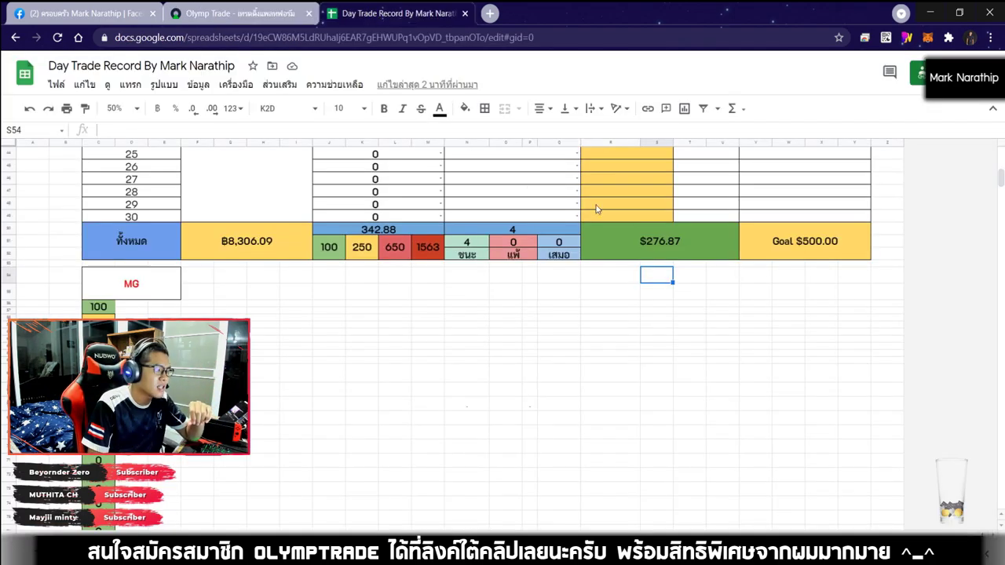
Step: Inspect the win count, the total profit and the profit-times-30 projection in the totals row
click(704, 238)
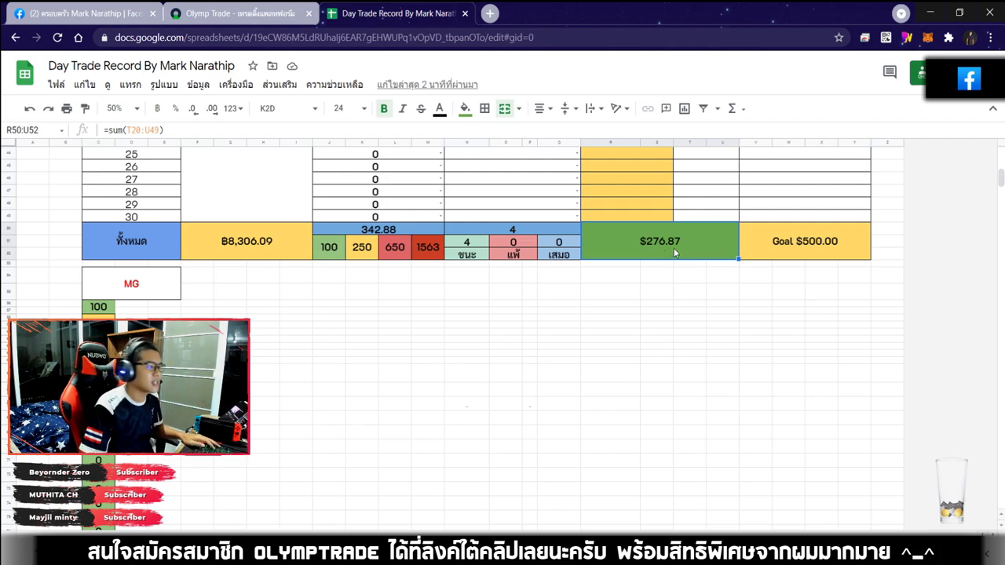
scroll(674, 252, down, 2)
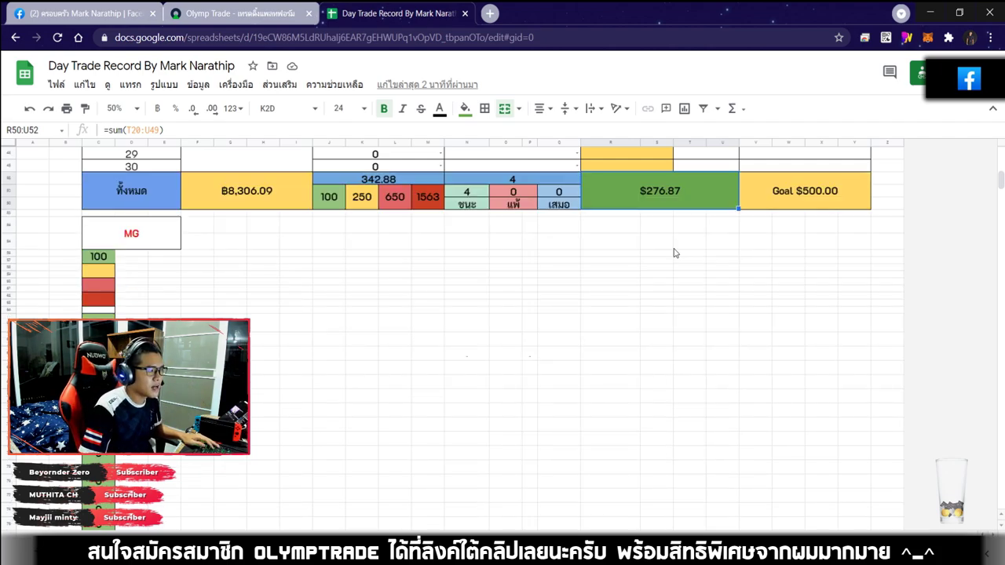
click(516, 182)
click(469, 193)
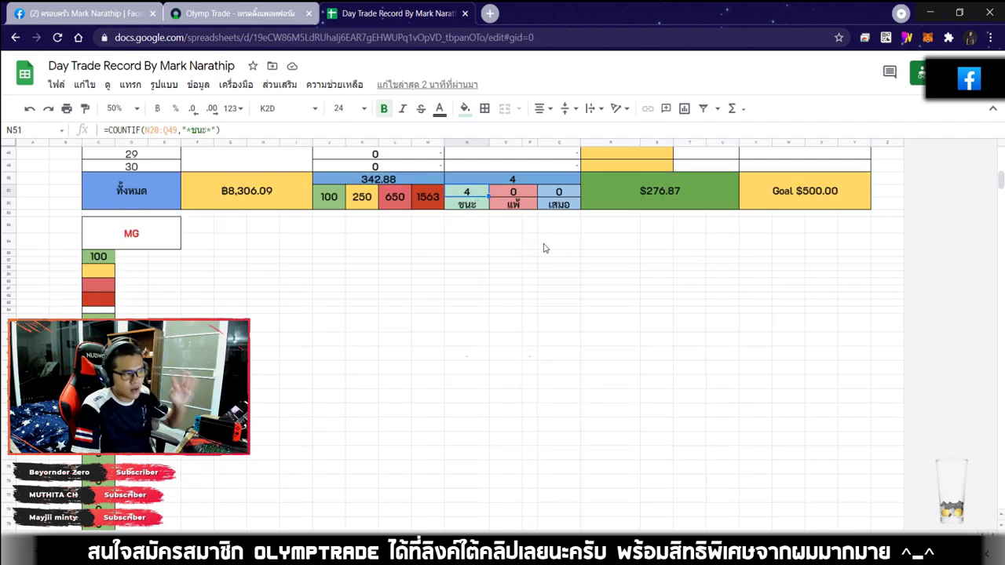
click(650, 190)
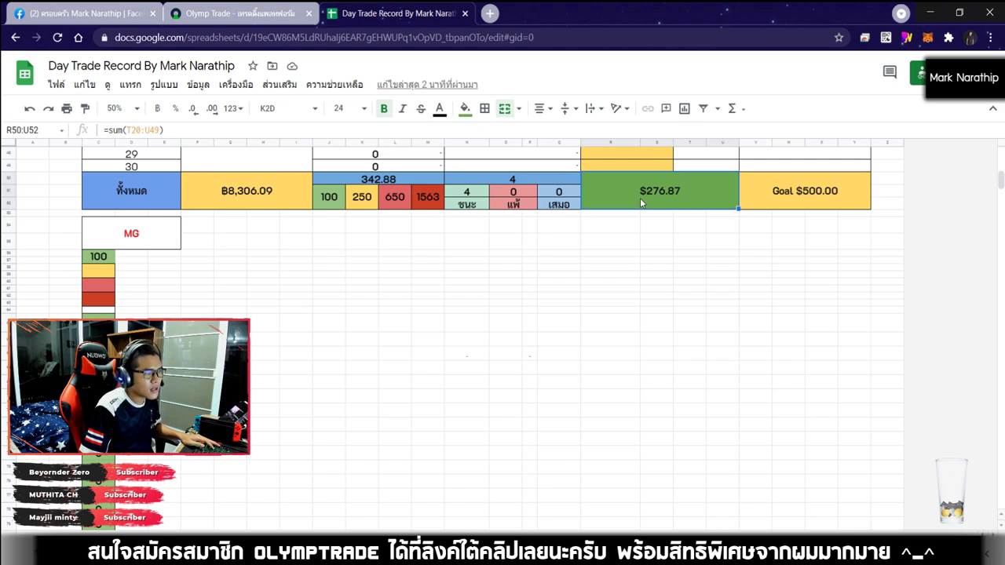
click(276, 195)
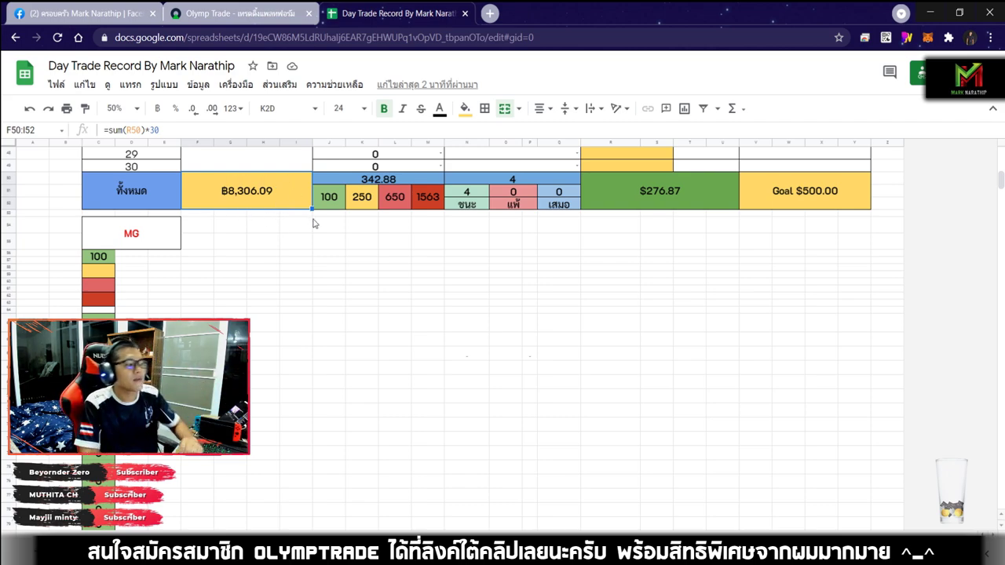
click(664, 227)
click(675, 193)
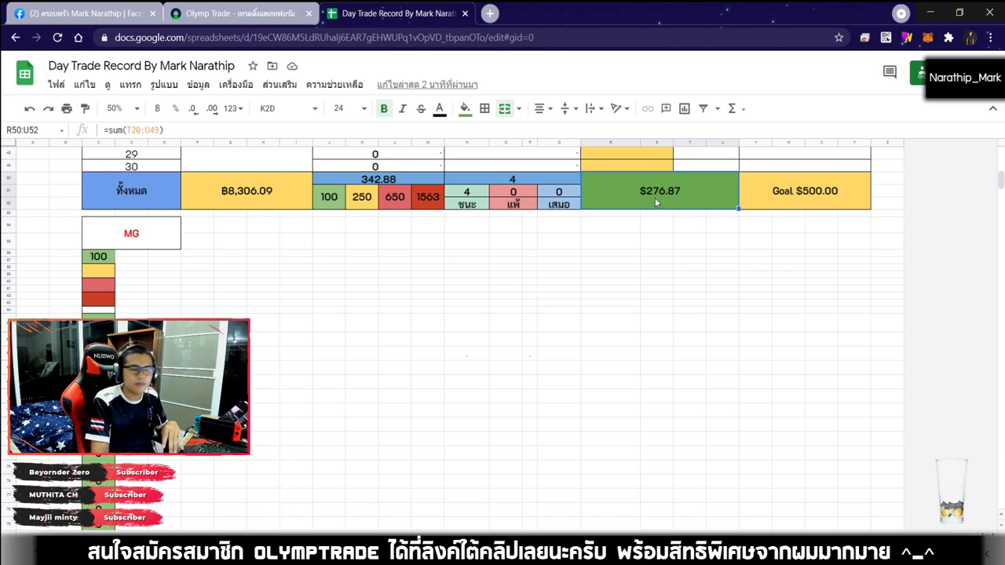
Step: Log trade 5 with a size of 150 dollars and mark its result as แพ้
scroll(710, 272, up, 10)
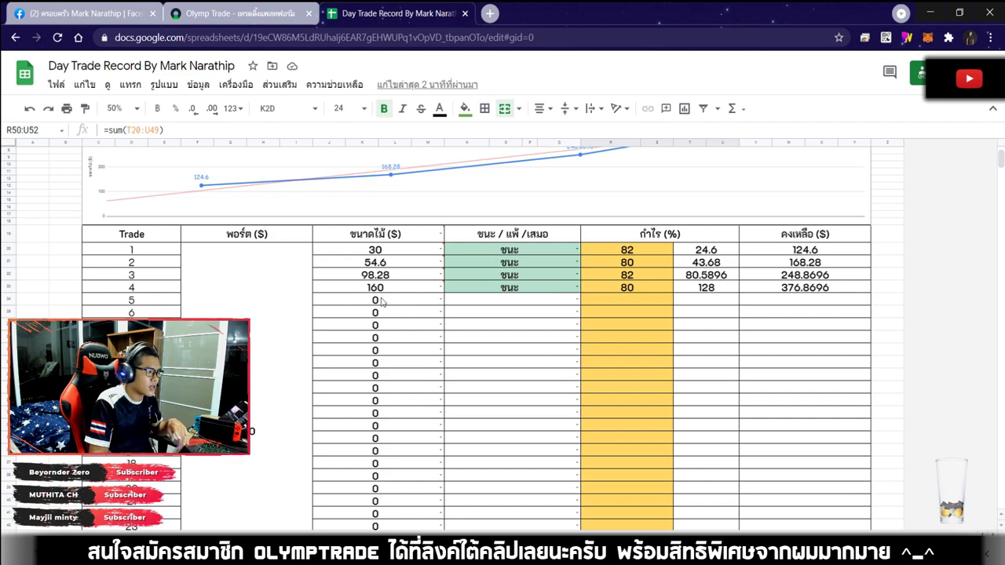
click(383, 301)
text(150)
key(Return)
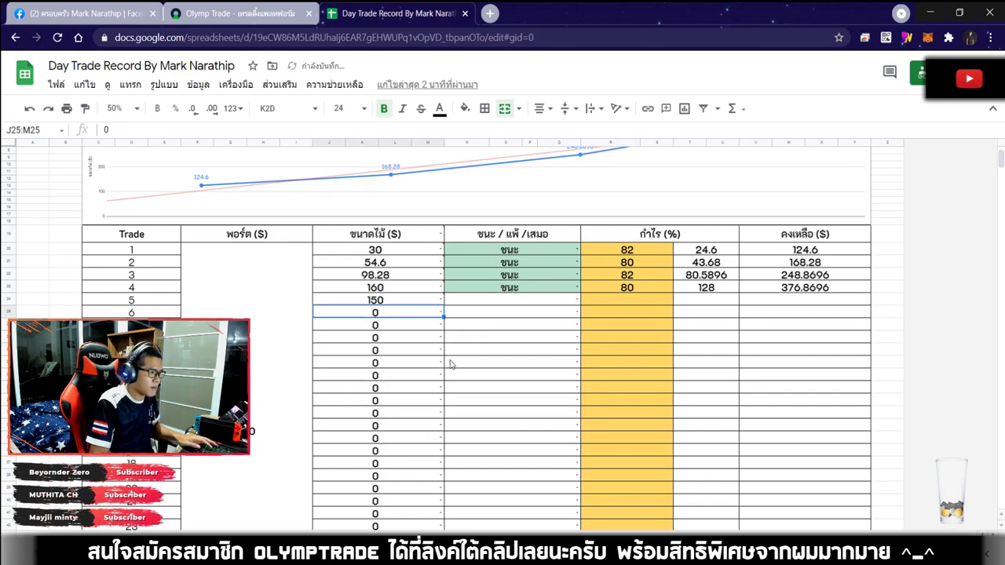
double_click(469, 301)
click(463, 334)
click(663, 305)
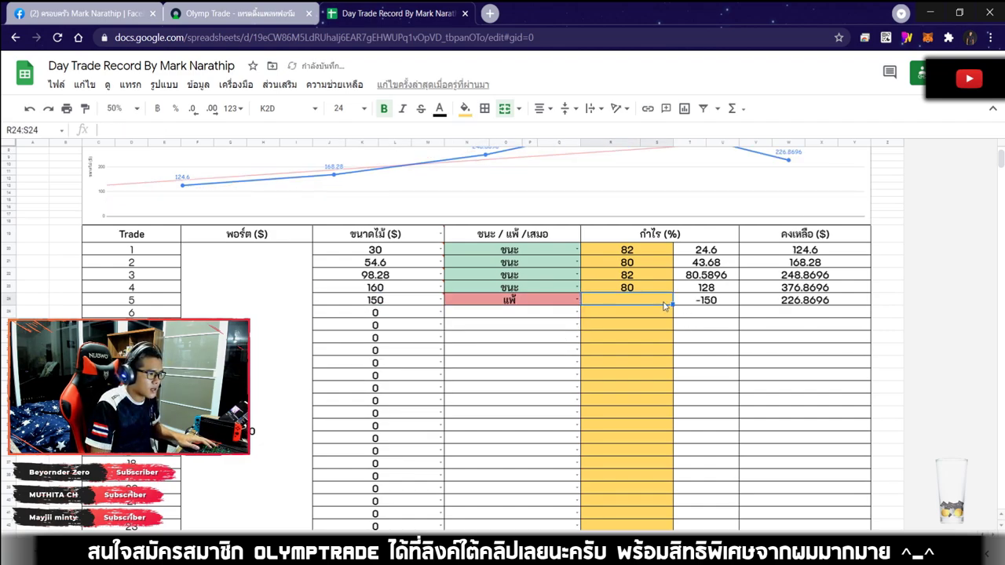
Step: Check the total profit and the profit-times-30 projection after the trade 5 entry
scroll(664, 305, down, 10)
click(667, 205)
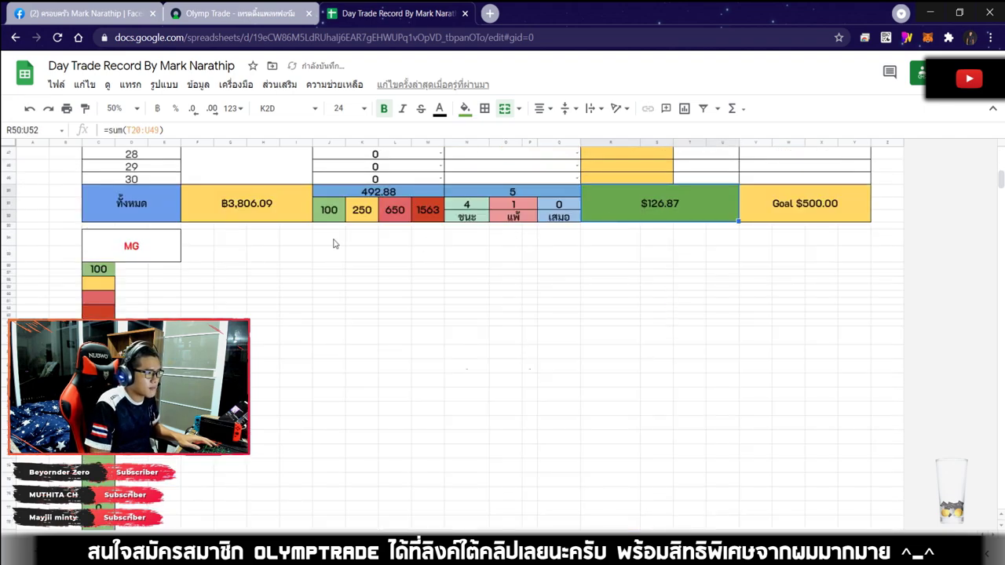
click(280, 218)
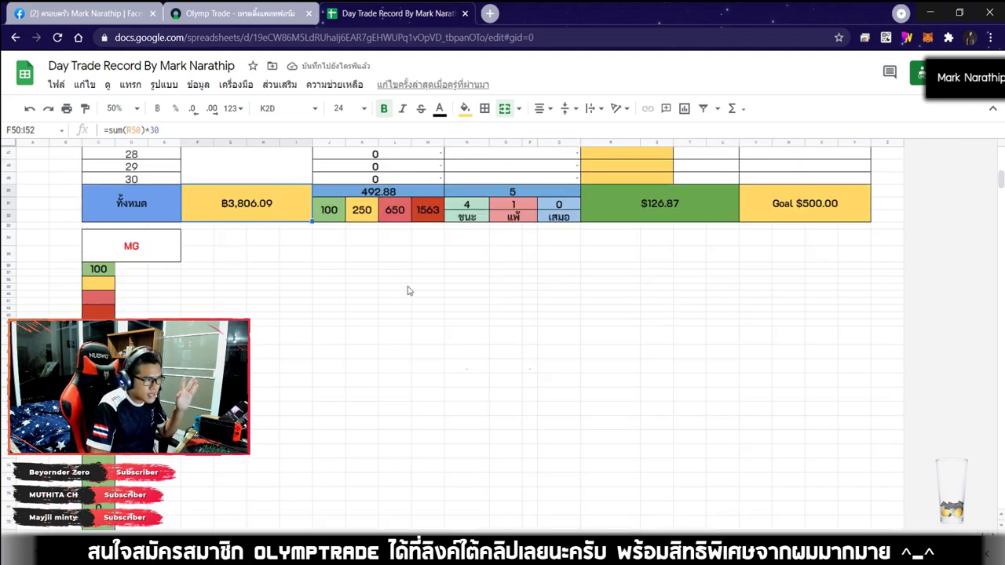
click(701, 243)
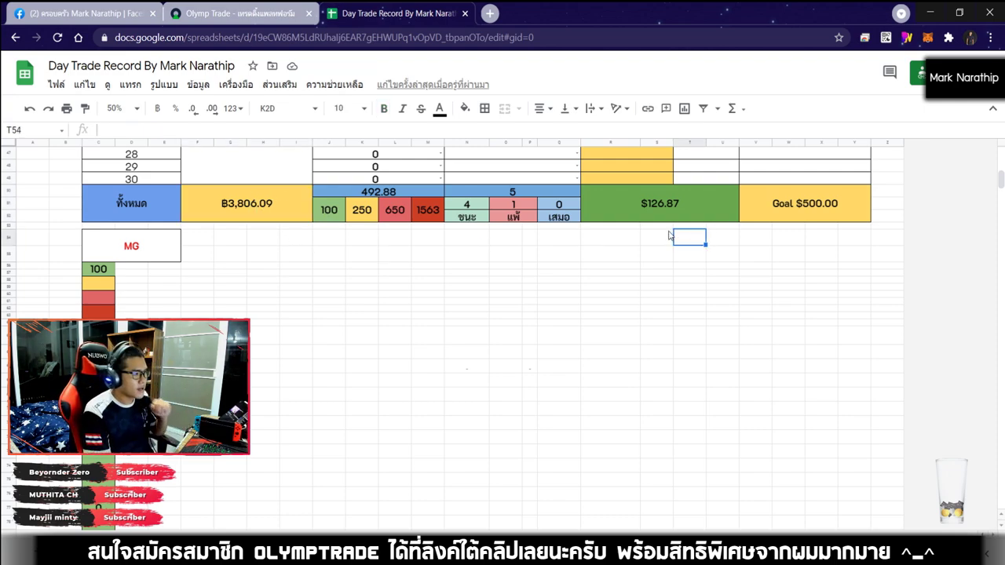
Step: Review the profit-times-30 projection and the total profit cell in the log's totals row
scroll(471, 314, up, 10)
scroll(292, 259, down, 9)
click(292, 258)
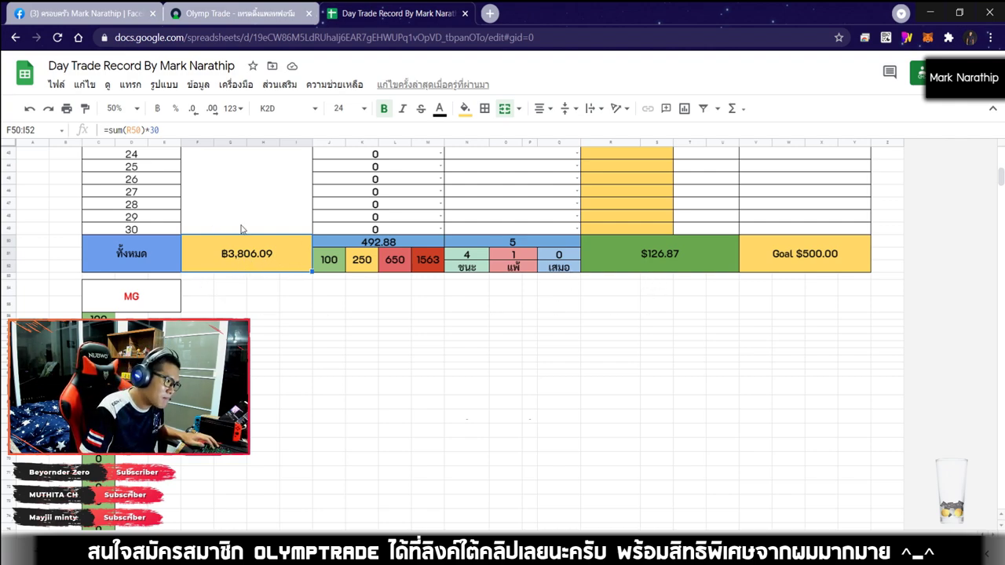
click(695, 258)
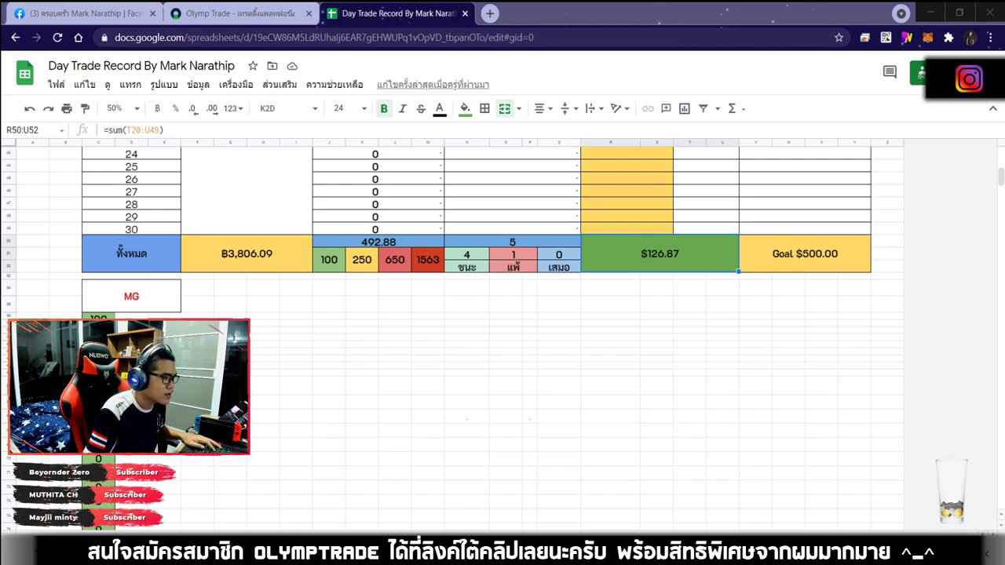
Step: Switch to Streamlabs OBS to check the Window Capture source, and return to the trade log spreadsheet
key(alt+Tab)
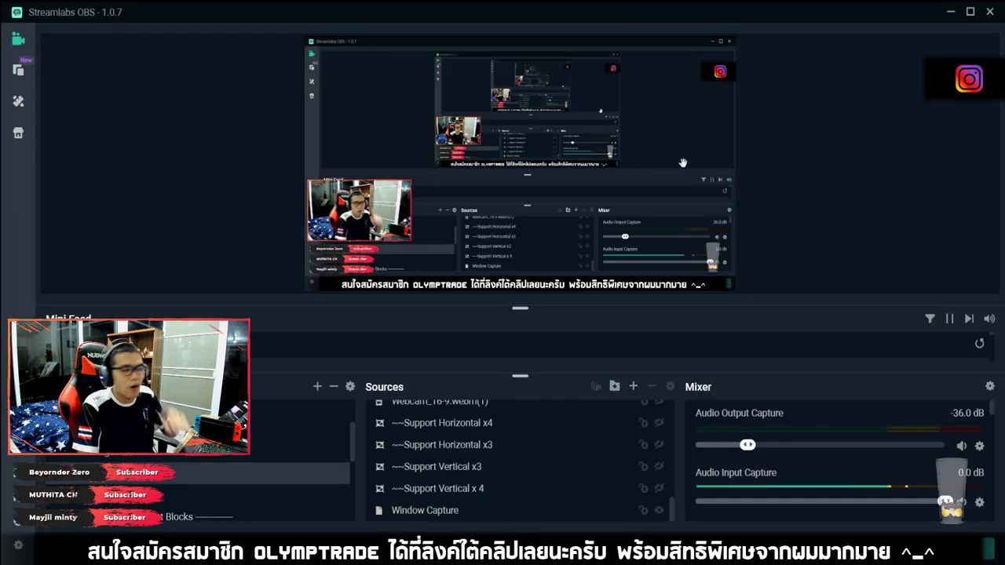
click(622, 202)
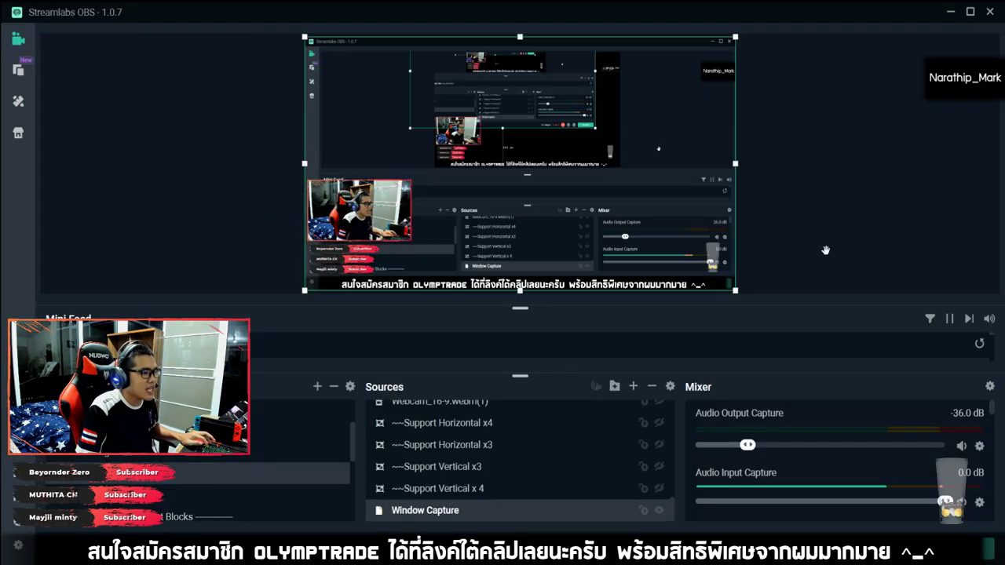
key(Up)
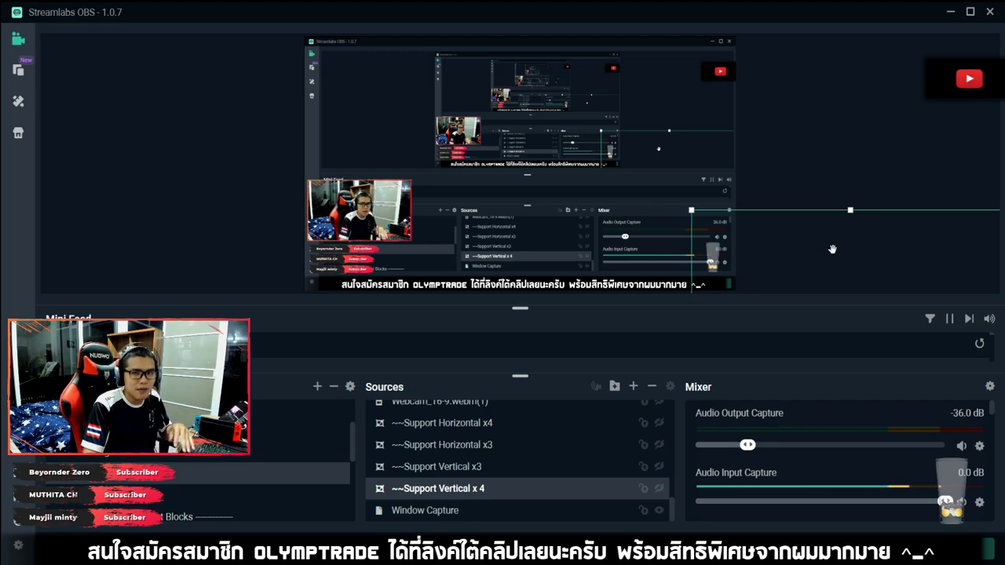
click(950, 155)
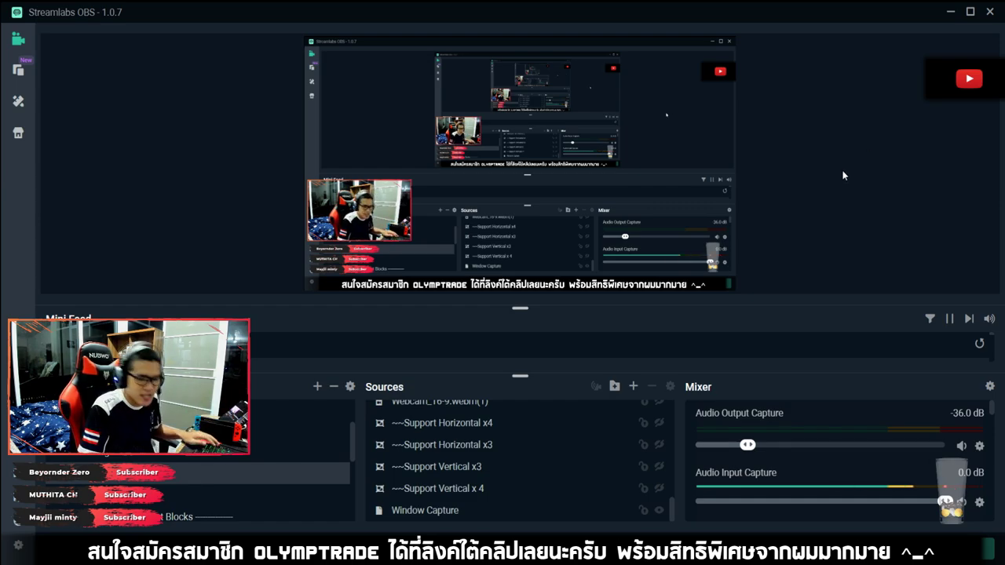
click(503, 512)
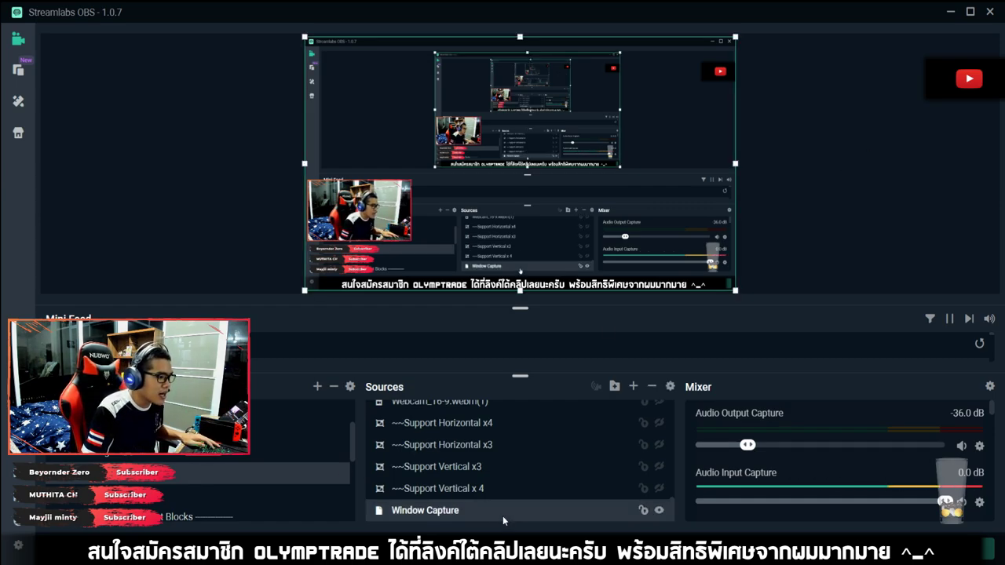
key(alt+Tab)
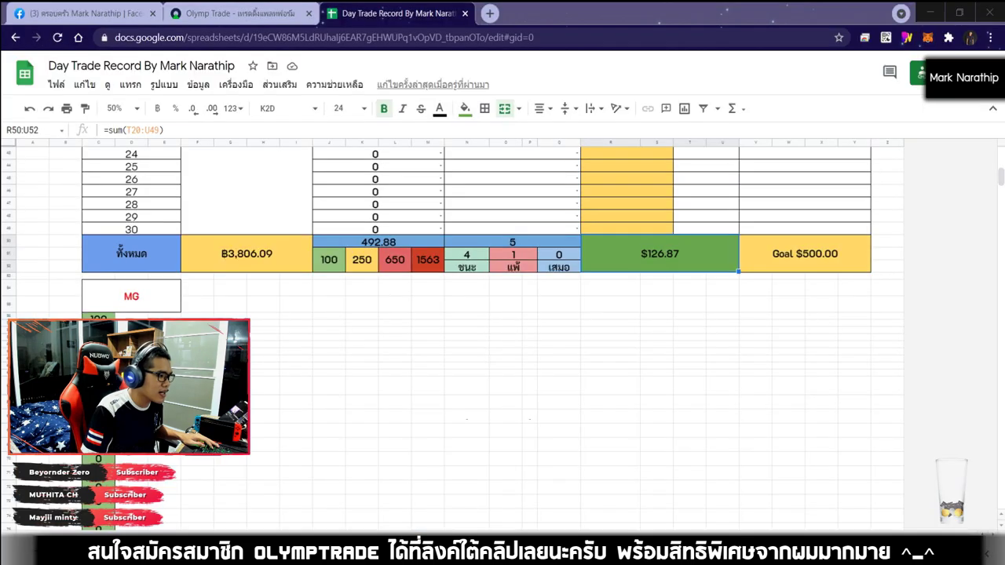
click(889, 386)
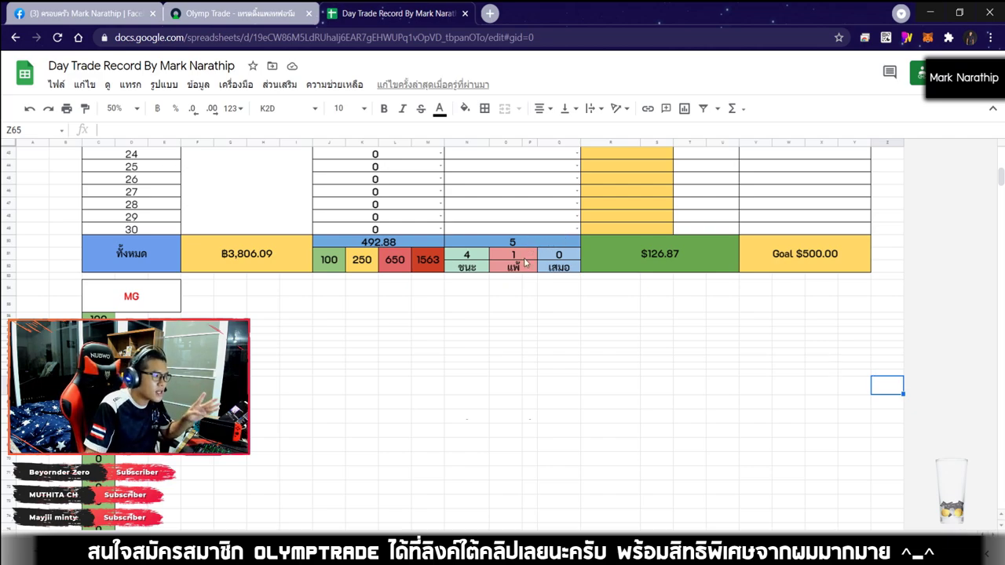
Step: Clear the trade 5 loss entry from the log's size, result and profit percentage cells
scroll(487, 238, up, 5)
drag(378, 208, 628, 220)
key(Delete)
scroll(624, 239, down, 5)
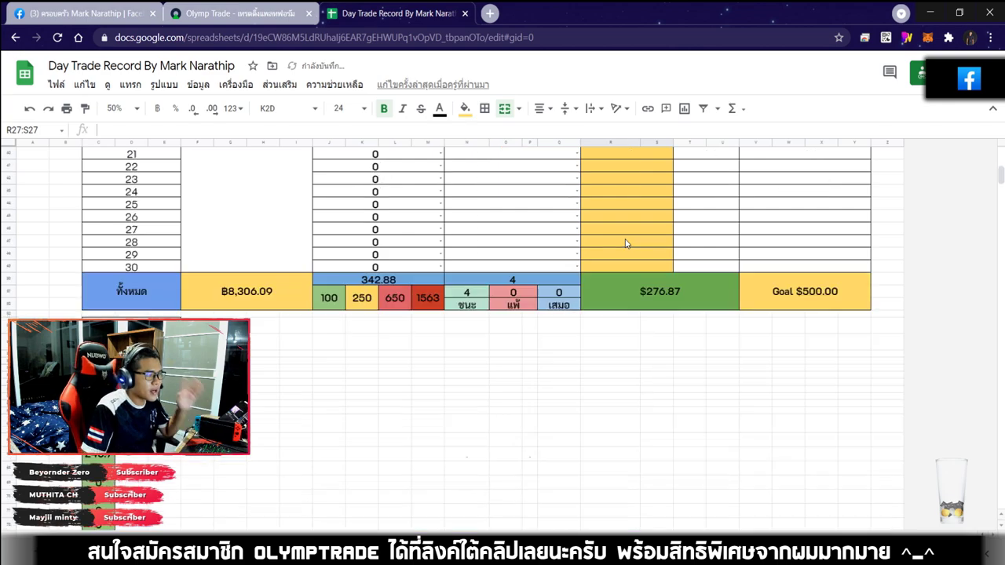
Step: Review the win count and total profit without the loss, along with the logged trades and the portfolio growth chart
click(505, 247)
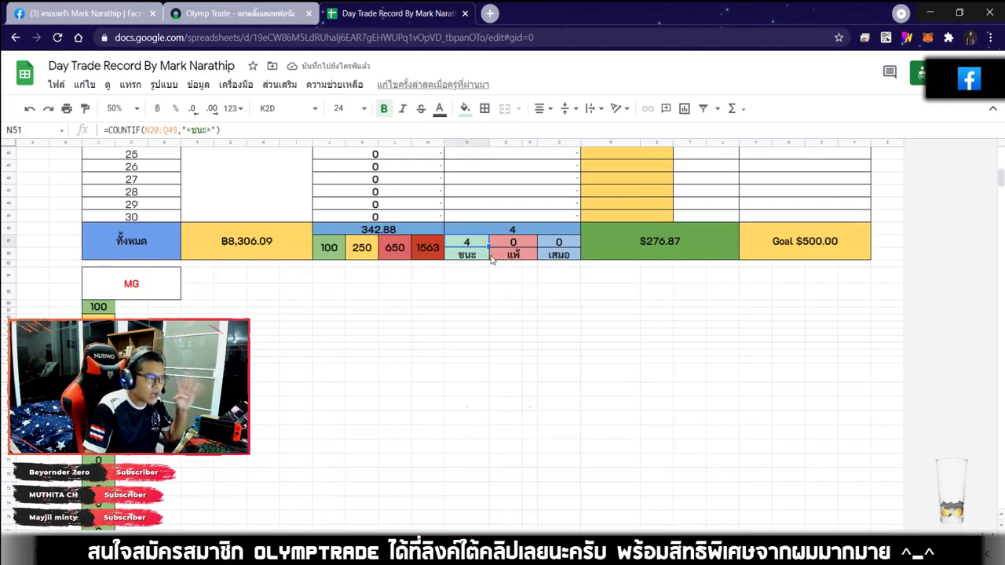
click(694, 249)
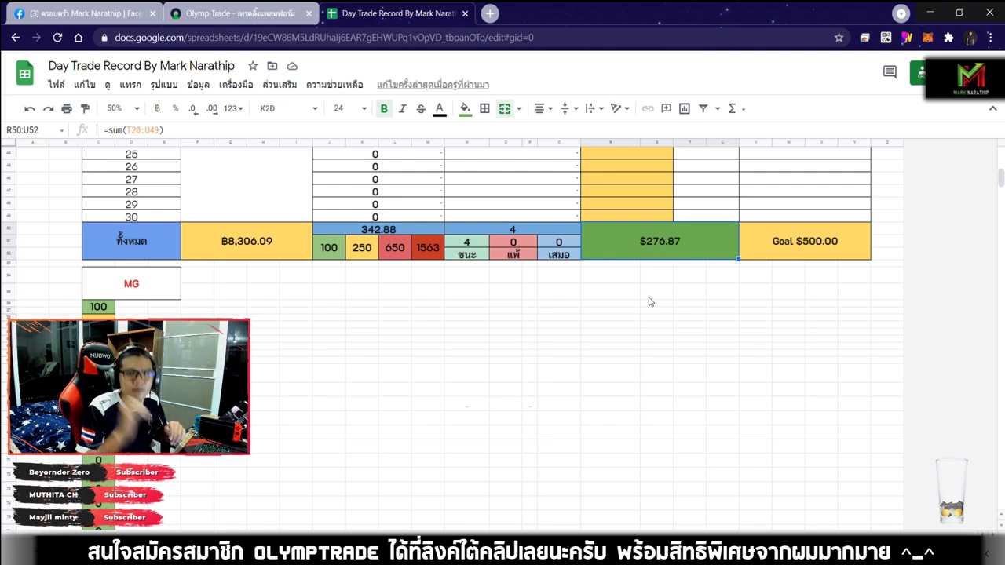
click(693, 278)
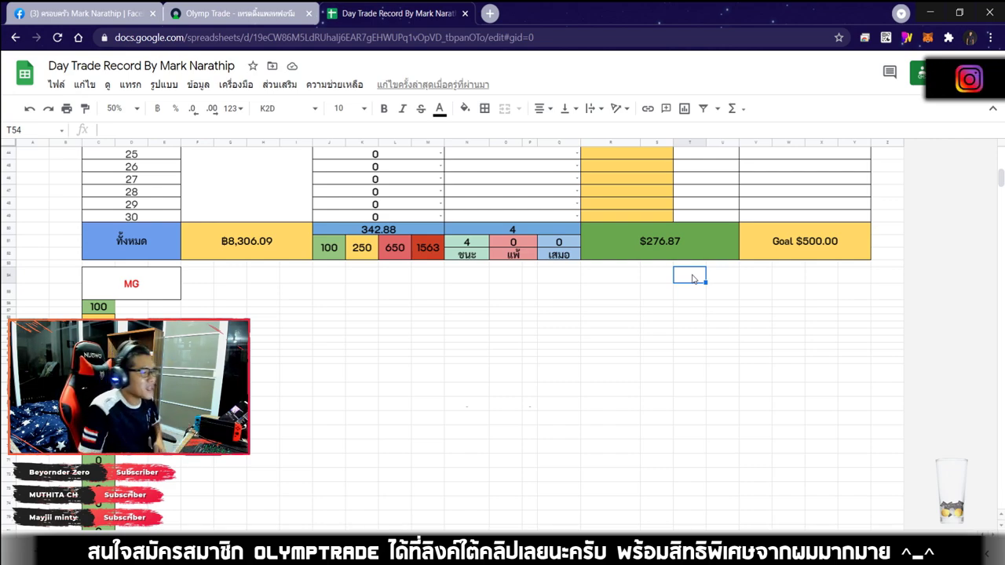
scroll(668, 280, up, 6)
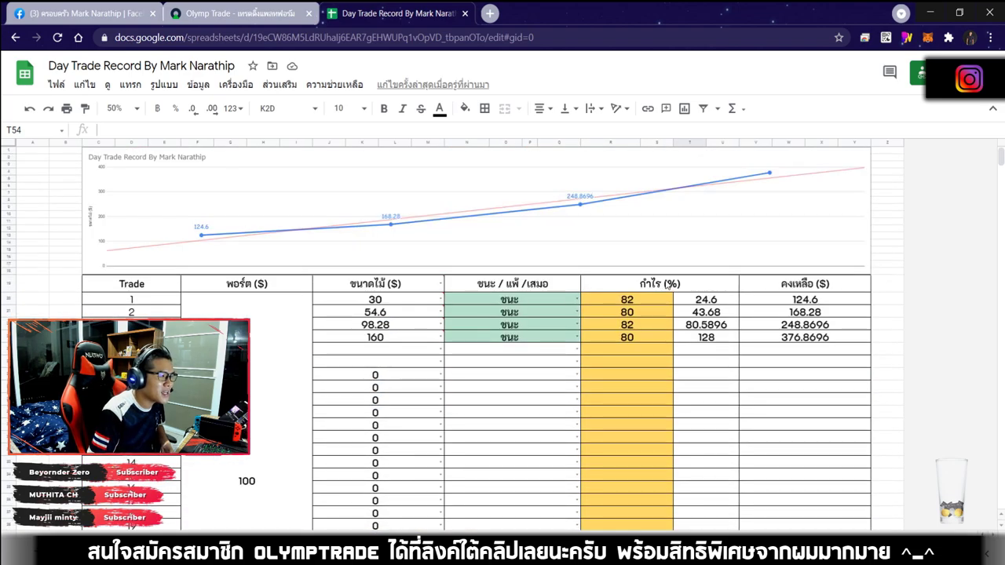
click(619, 375)
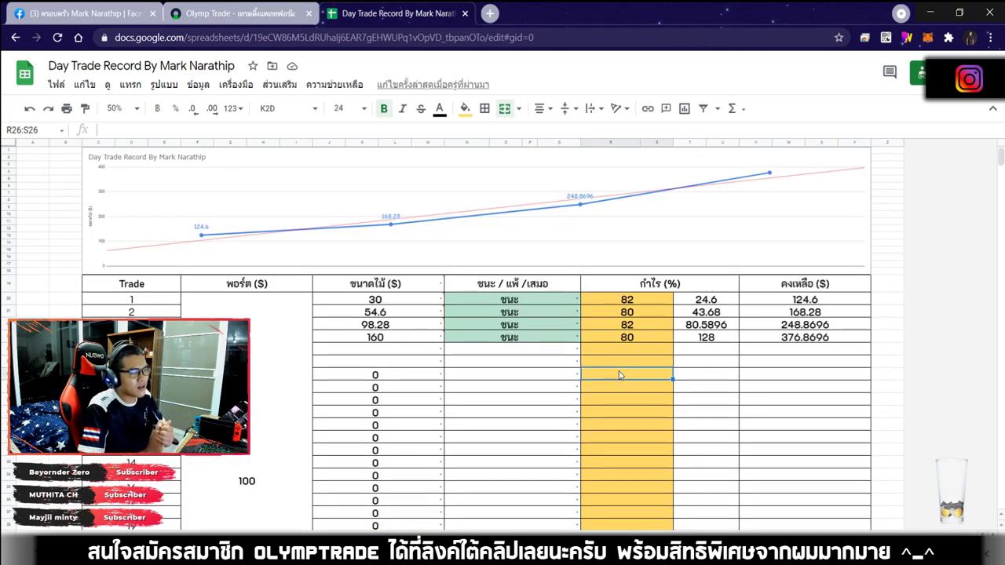